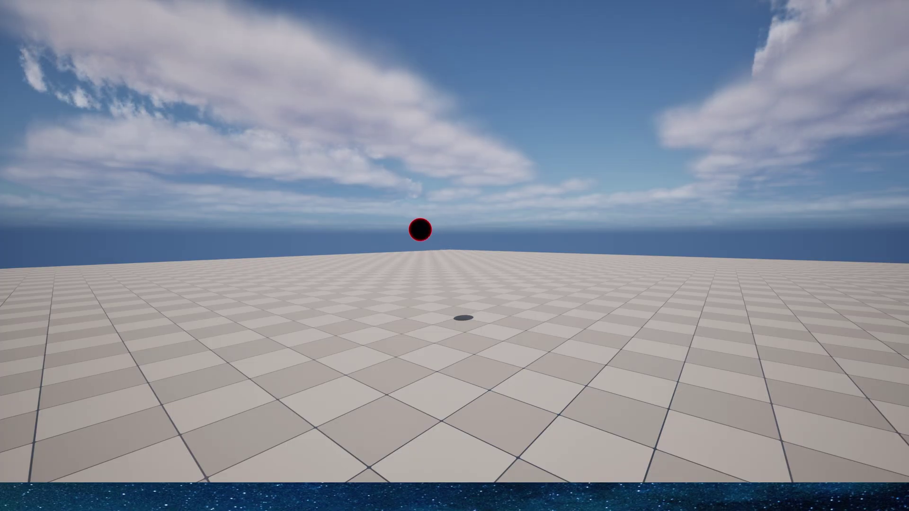
- Preview the mannequin's absorb effect in play mode with the black sphere at different positions in the level
{"action": "key", "text": "Escape"}
{"action": "left_click", "coordinate": [354, 181]}
{"action": "right_click_drag", "start_coordinate": [360, 167], "coordinate": [322, 167]}
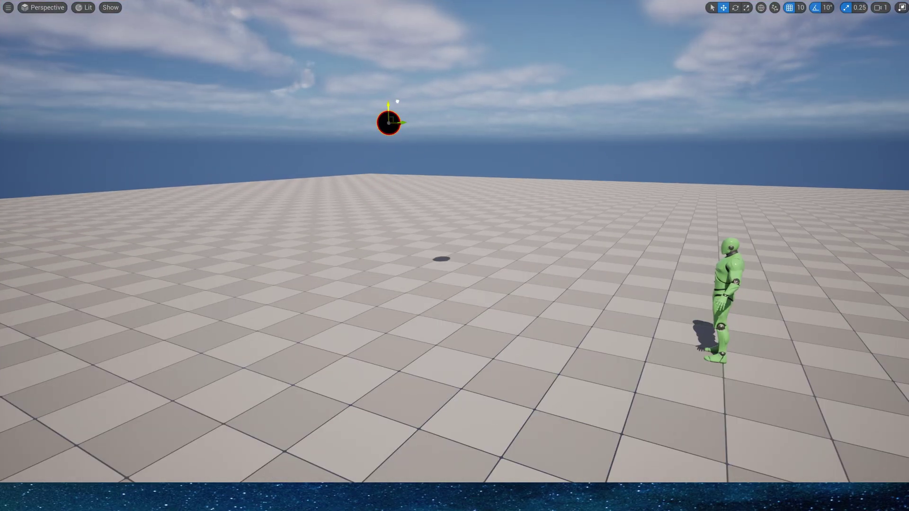
{"action": "key", "text": "F8"}
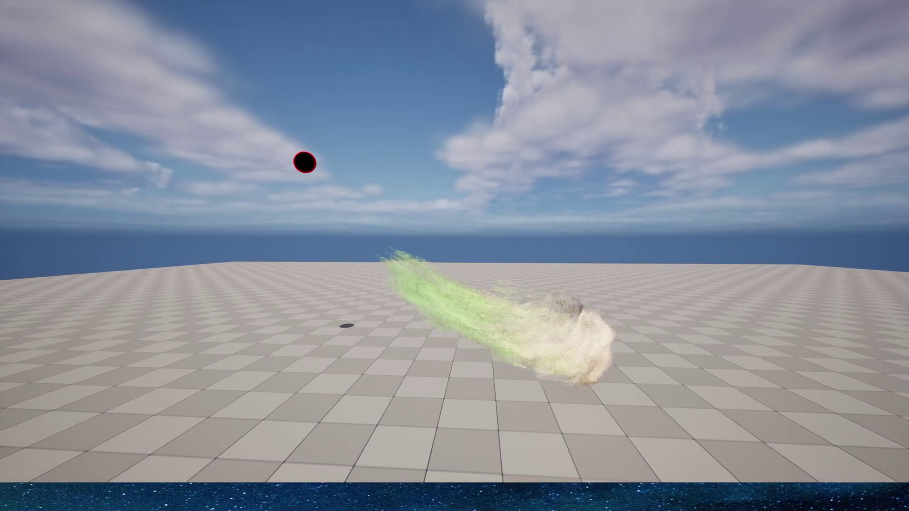
{"action": "key", "text": "Escape"}
{"action": "right_click_drag", "start_coordinate": [304, 139], "coordinate": [360, 176]}
{"action": "left_click_drag", "start_coordinate": [259, 107], "coordinate": [433, 159]}
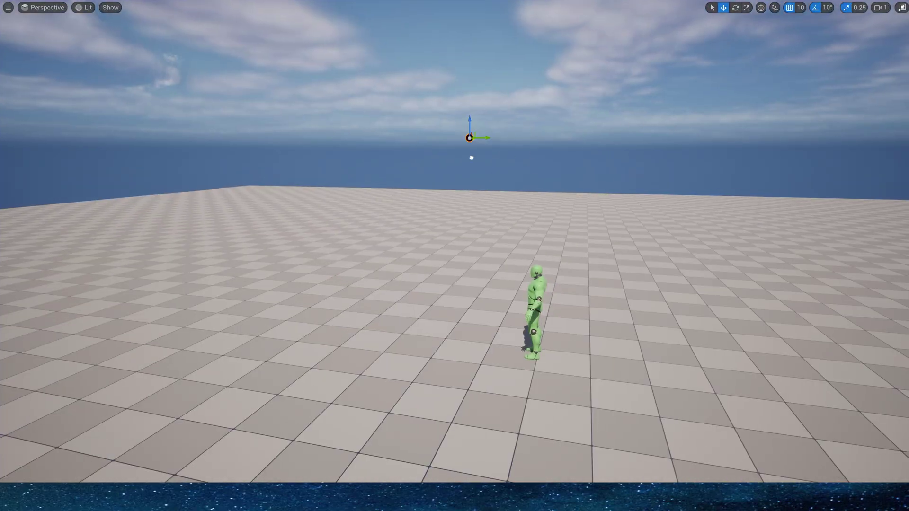
{"action": "key", "text": "alt+p"}
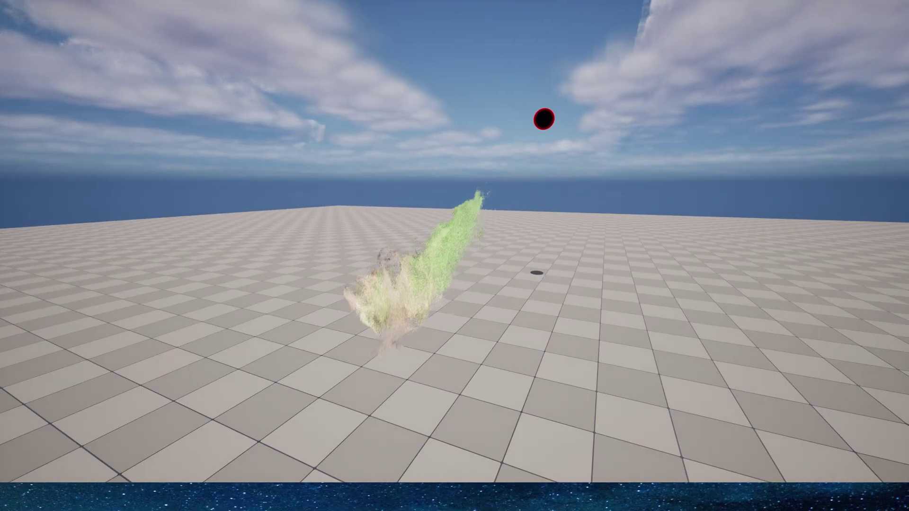
{"action": "key", "text": "Escape"}
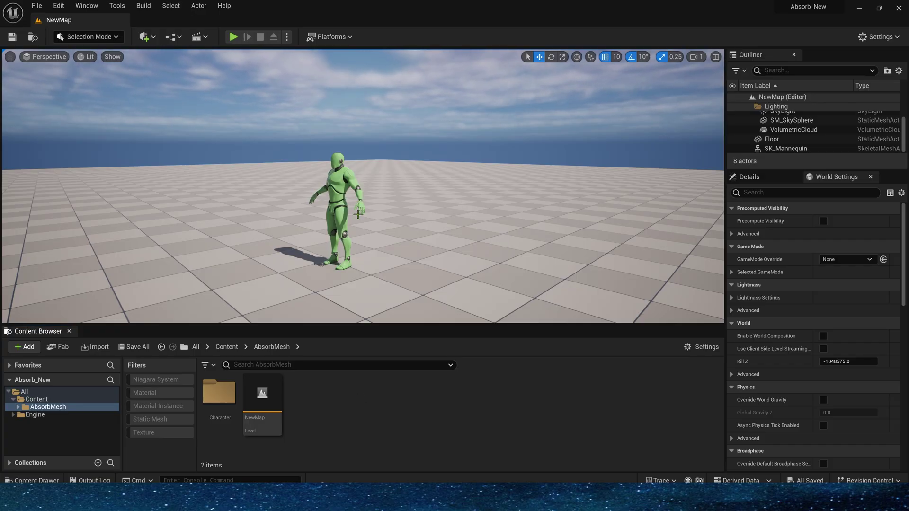
- Frame the green mannequin in the level view and keep SK_Mannequin selected
{"action": "left_click_drag", "start_coordinate": [369, 238], "coordinate": [441, 253], "text": "alt"}
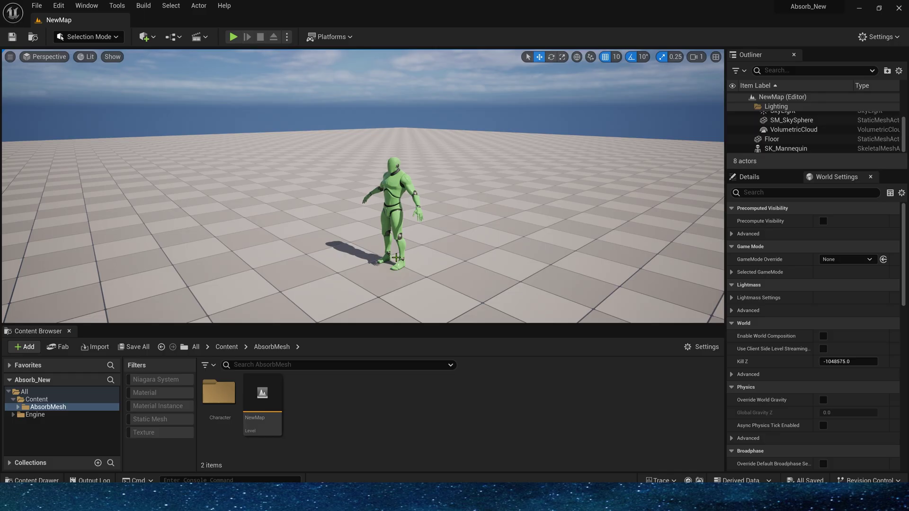
{"action": "left_click", "coordinate": [396, 257]}
{"action": "key", "text": "f"}
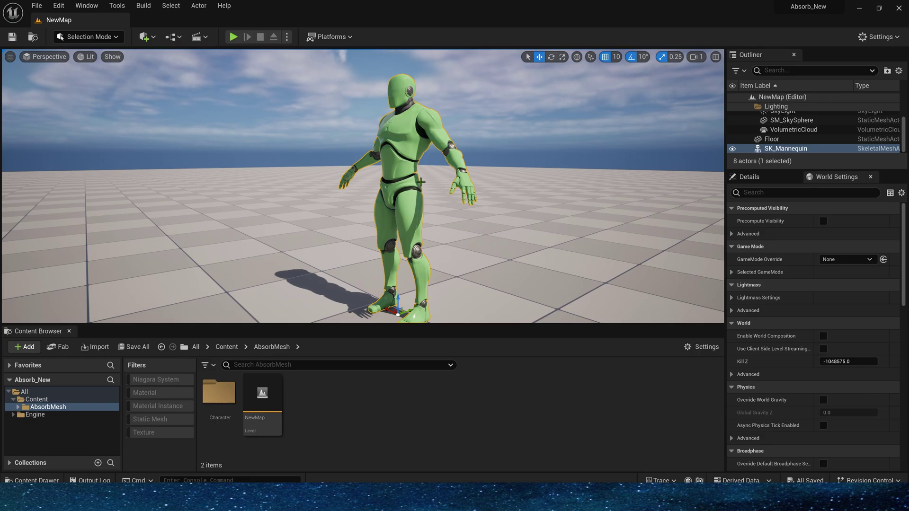
{"action": "left_click", "coordinate": [539, 157]}
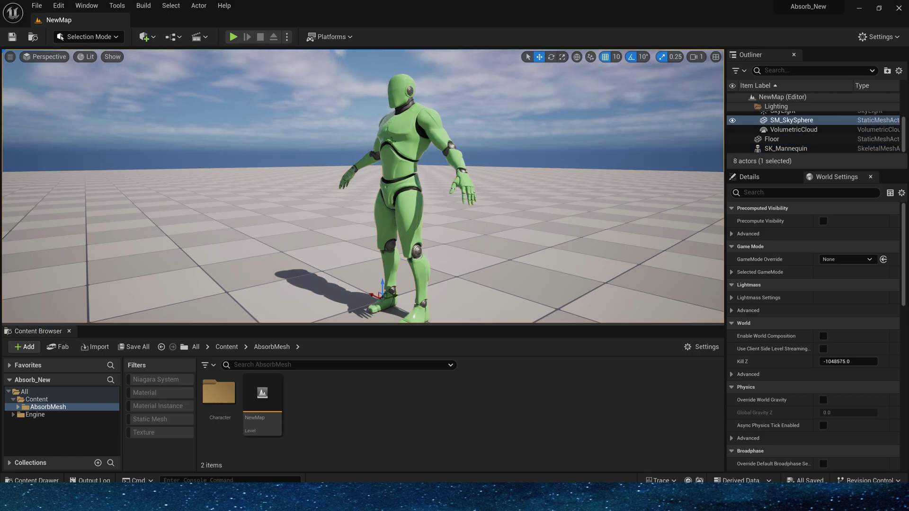
{"action": "left_click", "coordinate": [394, 180]}
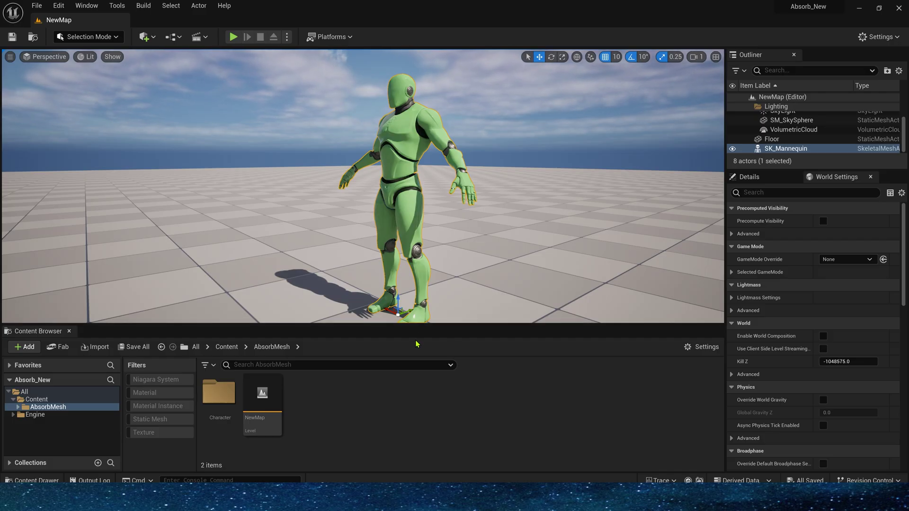
- Create a Niagara System named NS_Absorb in the AbsorbMesh folder
{"action": "right_click", "coordinate": [385, 409]}
{"action": "left_click", "coordinate": [416, 195]}
{"action": "left_click", "coordinate": [444, 379]}
{"action": "left_click", "coordinate": [494, 325]}
{"action": "left_click", "coordinate": [490, 384]}
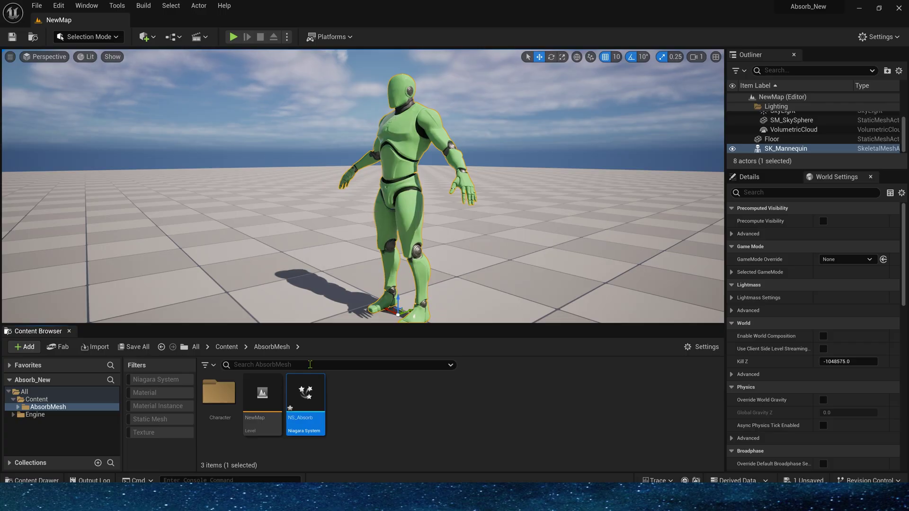
- Open NS_Absorb for editing and rename its emitter as Absorb
{"action": "double_click", "coordinate": [305, 393]}
{"action": "type", "text": "sorb"}
{"action": "key", "text": "Return"}
- In the Absorb emitter's Emitter State, set Life Cycle Mode to Self, Loop Behavior to Once and Loop Duration to 5
{"action": "left_click", "coordinate": [447, 165]}
{"action": "left_click", "coordinate": [724, 148]}
{"action": "left_click", "coordinate": [729, 173]}
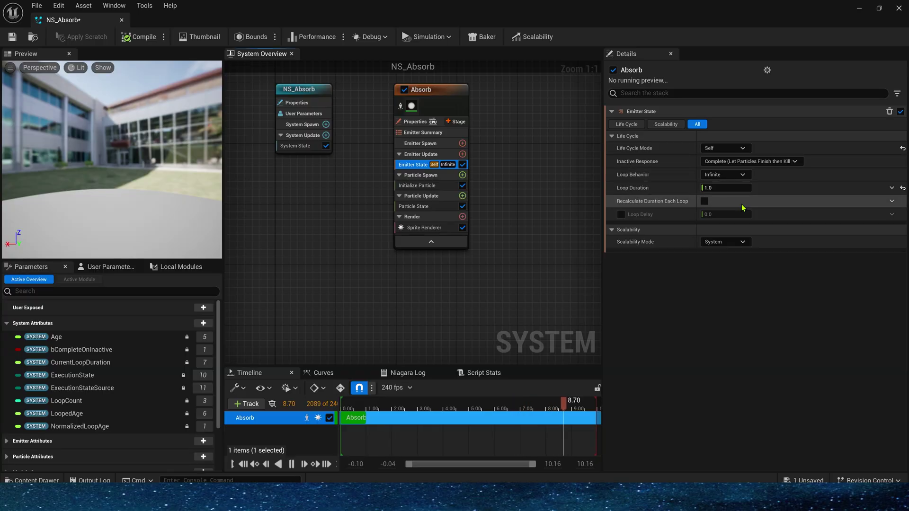
{"action": "left_click", "coordinate": [759, 175]}
{"action": "left_click", "coordinate": [741, 175]}
{"action": "left_click", "coordinate": [715, 195]}
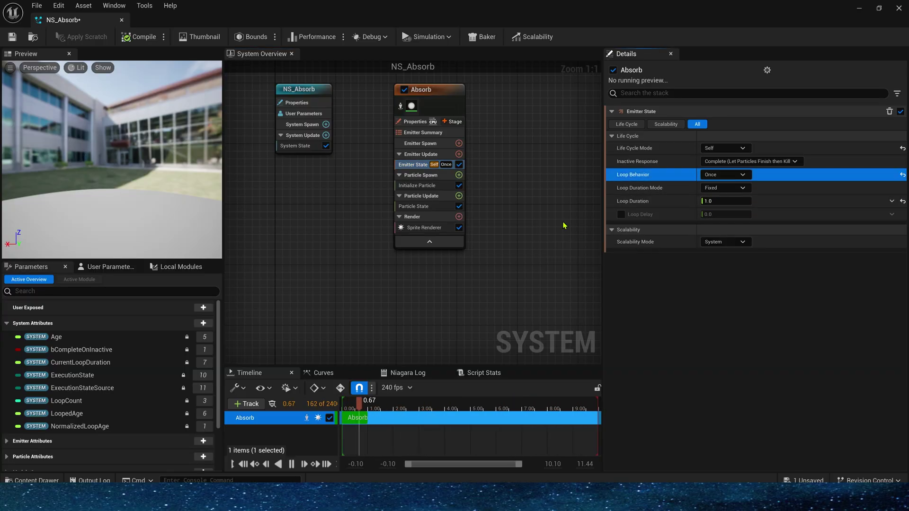
{"action": "left_click", "coordinate": [726, 201]}
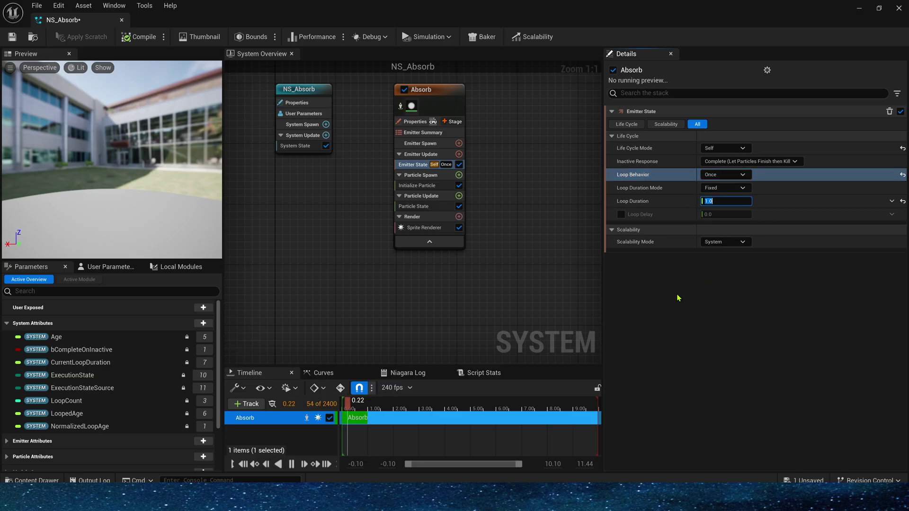
{"action": "type", "text": "5"}
{"action": "key", "text": "Return"}
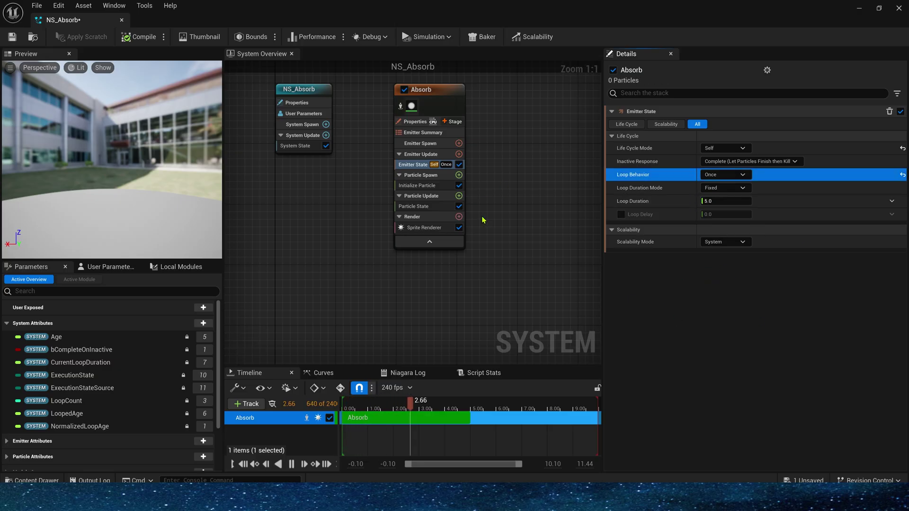
- Add a Spawn Rate module to the Absorb emitter's Emitter Update stage and set its rate
{"action": "left_click", "coordinate": [459, 153]}
{"action": "type", "text": "ra"}
{"action": "left_click", "coordinate": [311, 242]}
{"action": "left_click", "coordinate": [735, 124]}
{"action": "key", "text": "Return"}
- Set the Sprite Size Mode in the Initialize Particle module to Uniform
{"action": "left_click", "coordinate": [417, 195]}
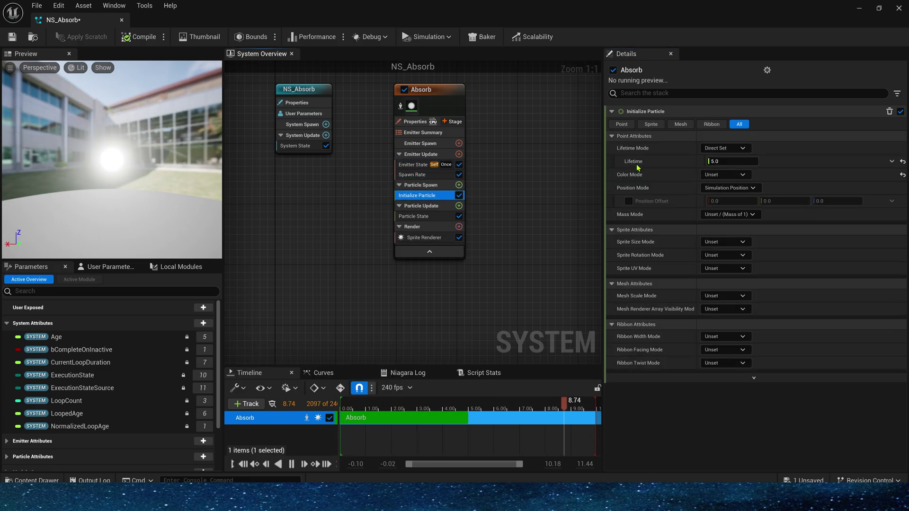
{"action": "left_click", "coordinate": [724, 242]}
{"action": "left_click", "coordinate": [724, 266]}
{"action": "left_click", "coordinate": [733, 255]}
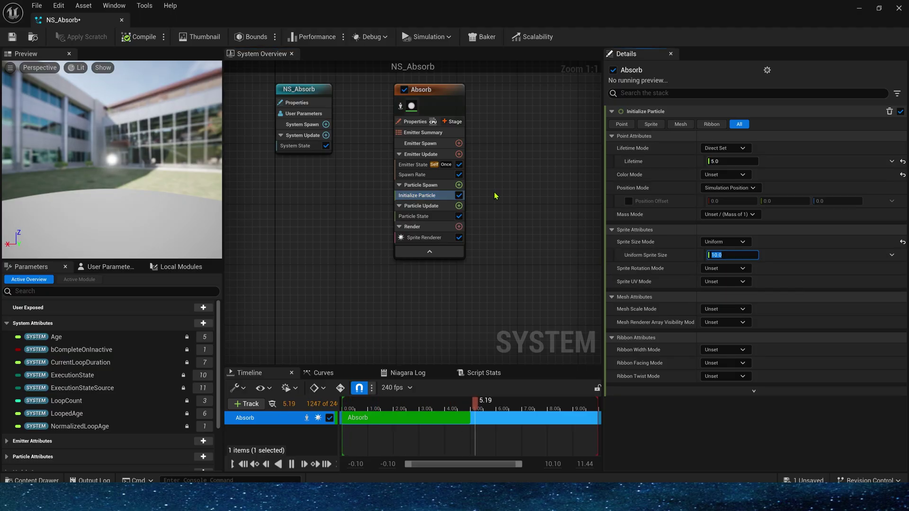
- Add a Sample Skeletal Mesh module to the emitter's Particle Spawn stage
{"action": "left_click", "coordinate": [459, 185]}
{"action": "type", "text": "samp"}
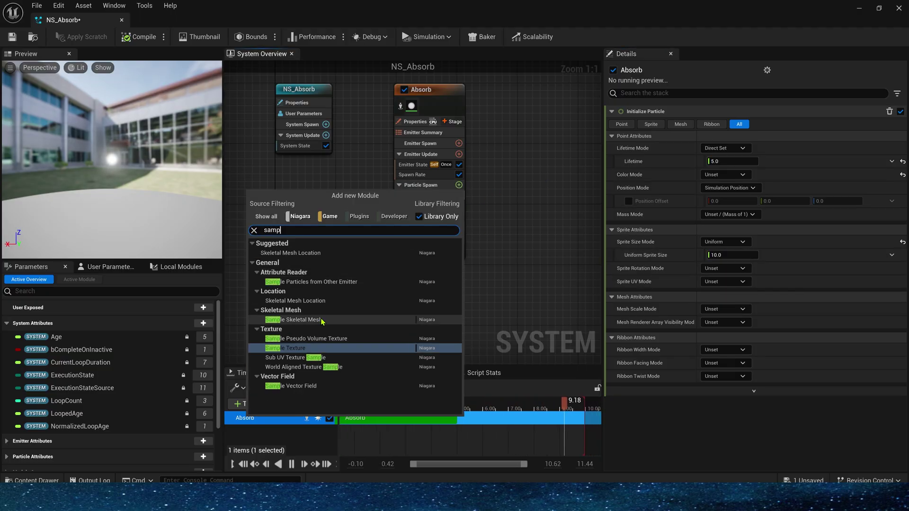
{"action": "left_click", "coordinate": [407, 319]}
{"action": "left_click", "coordinate": [499, 185]}
{"action": "type", "text": "sta"}
{"action": "key", "text": "Escape"}
- Set the Mesh Sampling Type of Sample Skeletal Mesh to Surface (Triangles) and save the system
{"action": "scroll", "coordinate": [699, 380], "scroll_direction": "down", "scroll_amount": 3}
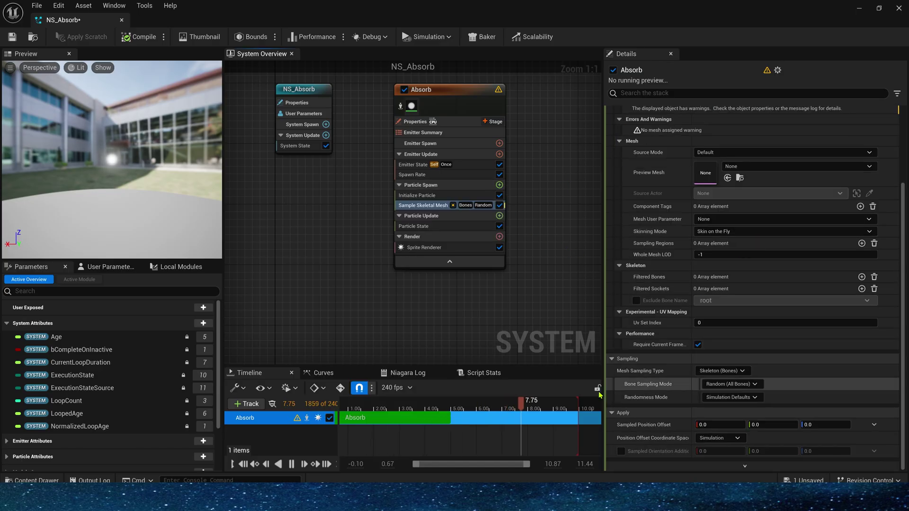
{"action": "left_click", "coordinate": [710, 371]}
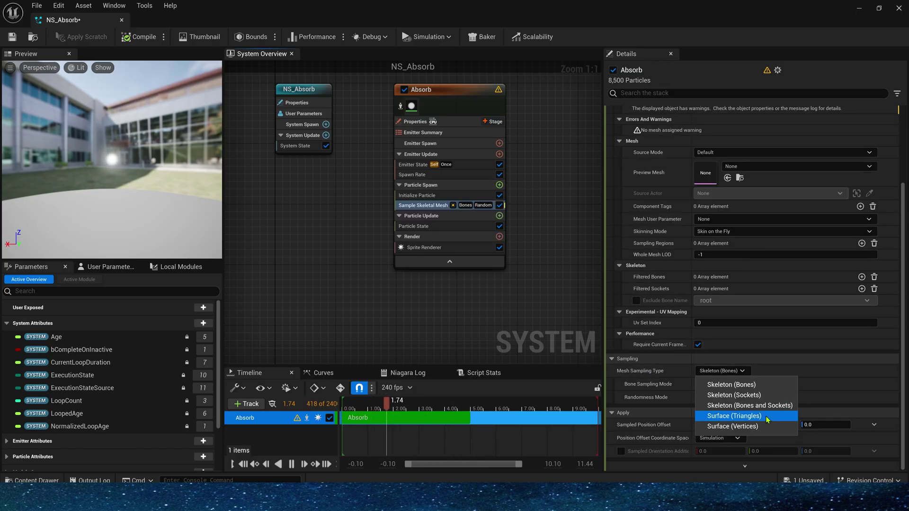
{"action": "left_click", "coordinate": [727, 417]}
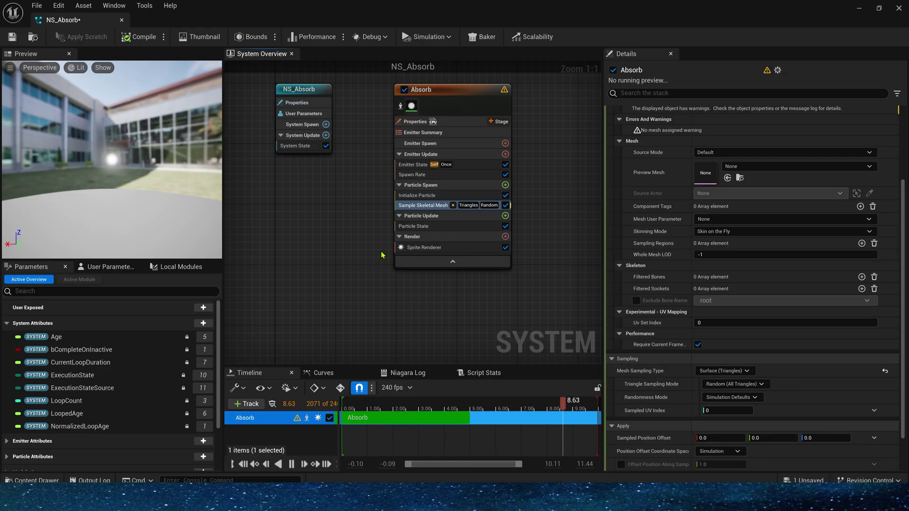
{"action": "right_click_drag", "start_coordinate": [376, 254], "coordinate": [315, 267]}
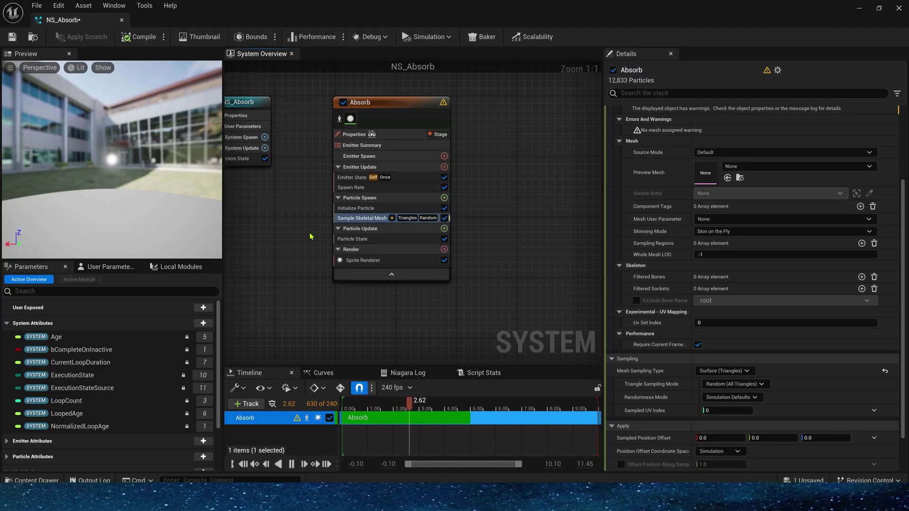
{"action": "left_click", "coordinate": [11, 37]}
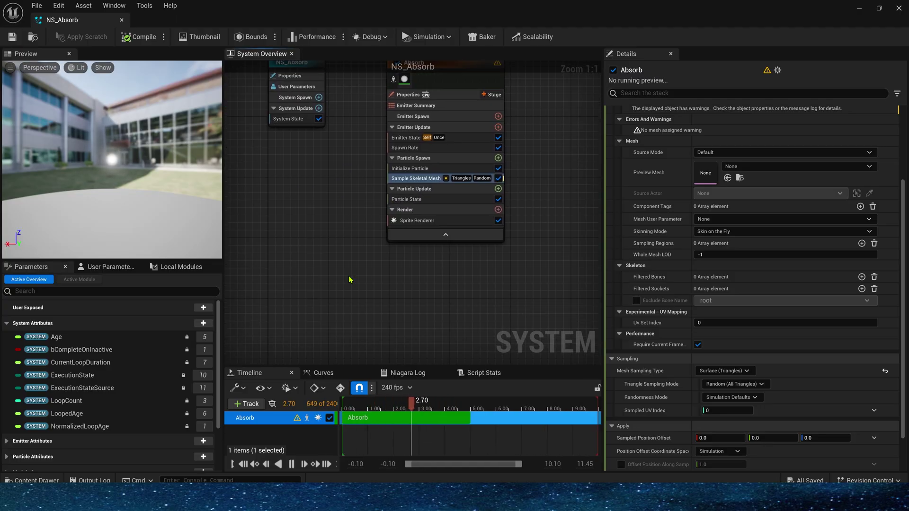
- Set the particles' Position in Particle Spawn, below Sample Skeletal Mesh, and link it to the module's SampledPosition attribute
{"action": "scroll", "coordinate": [127, 365], "scroll_direction": "down", "scroll_amount": 8}
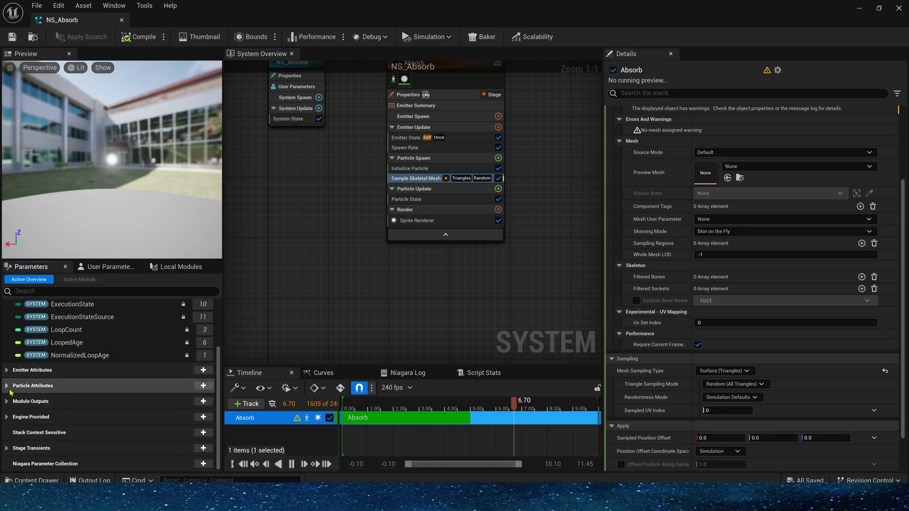
{"action": "left_click_drag", "start_coordinate": [132, 387], "coordinate": [430, 186]}
{"action": "scroll", "coordinate": [118, 344], "scroll_direction": "down", "scroll_amount": 5}
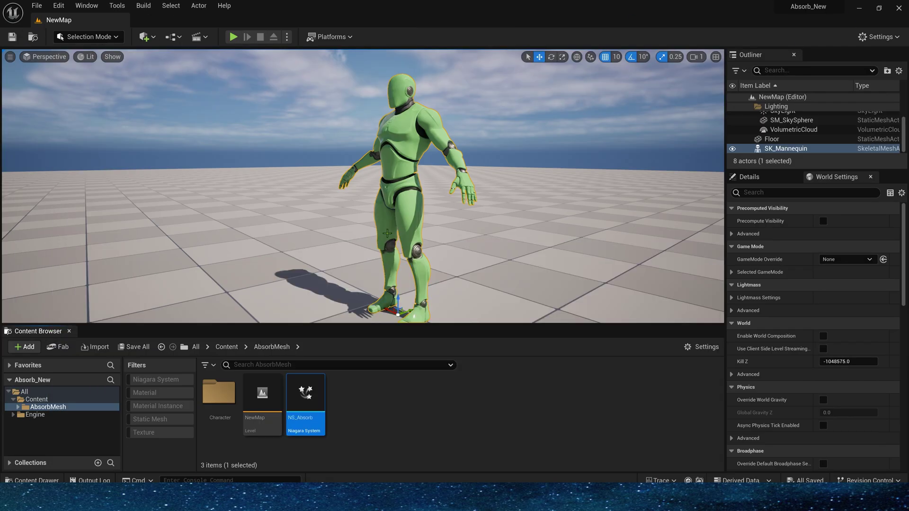
- Place NS_Absorb in the level beside the mannequin and attach it to SK_Mannequin in the actor hierarchy
{"action": "left_click_drag", "start_coordinate": [305, 395], "coordinate": [457, 296]}
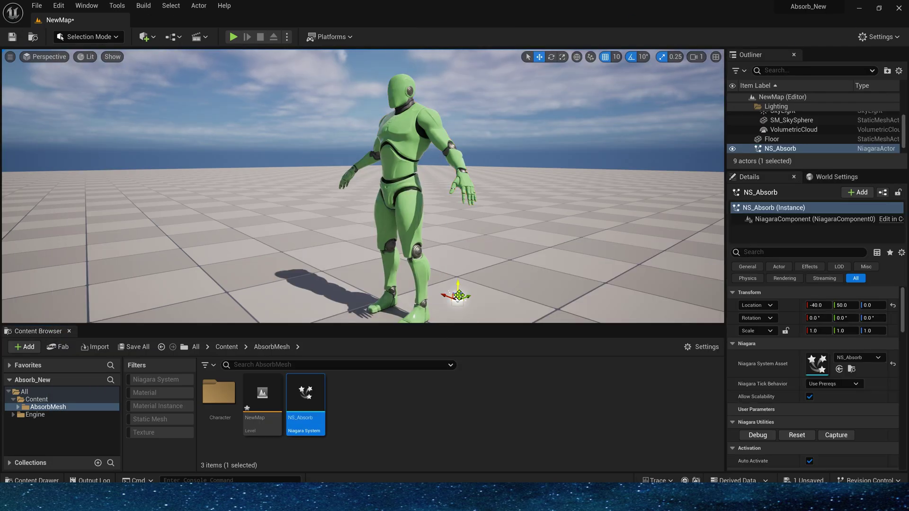
{"action": "scroll", "coordinate": [798, 146], "scroll_direction": "down", "scroll_amount": 1}
{"action": "left_click_drag", "start_coordinate": [793, 140], "coordinate": [798, 148]}
- Reset the attached NS_Absorb actor's location and rotation to their defaults
{"action": "left_click", "coordinate": [820, 173]}
{"action": "left_click", "coordinate": [893, 305]}
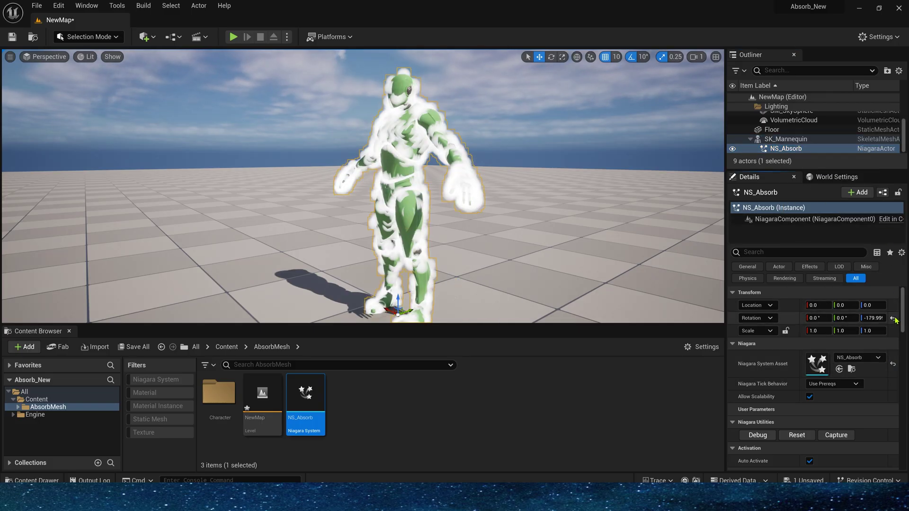
{"action": "left_click", "coordinate": [892, 318]}
- Examine how the emitted particles cover the mannequin's surface from different angles and distances
{"action": "left_click", "coordinate": [521, 119]}
{"action": "mouse_move", "coordinate": [521, 118]}
{"action": "right_mouse_down"}
{"action": "mouse_move", "coordinate": [558, 137]}
{"action": "mouse_move", "coordinate": [511, 124]}
{"action": "right_mouse_up"}
{"action": "scroll", "coordinate": [390, 152], "scroll_direction": "up", "scroll_amount": 4}
{"action": "scroll", "coordinate": [390, 152], "scroll_direction": "down", "scroll_amount": 5}
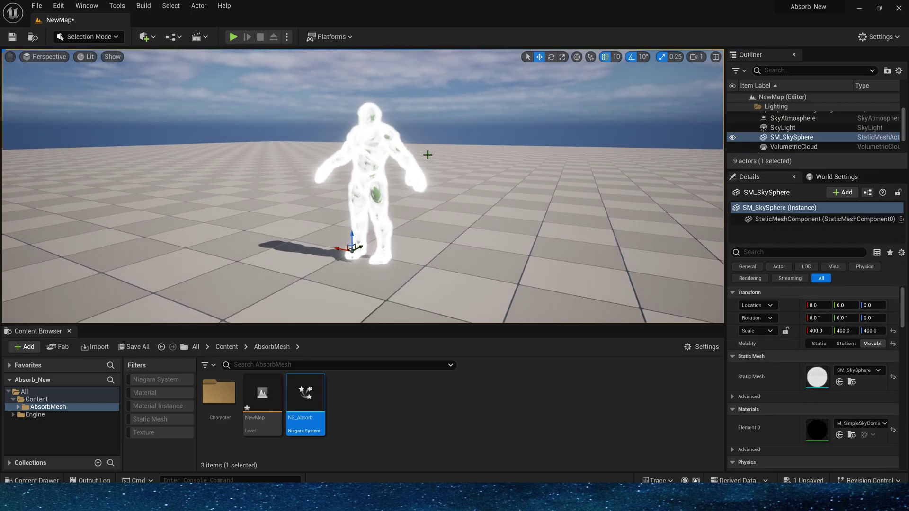
{"action": "scroll", "coordinate": [448, 154], "scroll_direction": "up", "scroll_amount": 4}
{"action": "scroll", "coordinate": [401, 104], "scroll_direction": "down", "scroll_amount": 3}
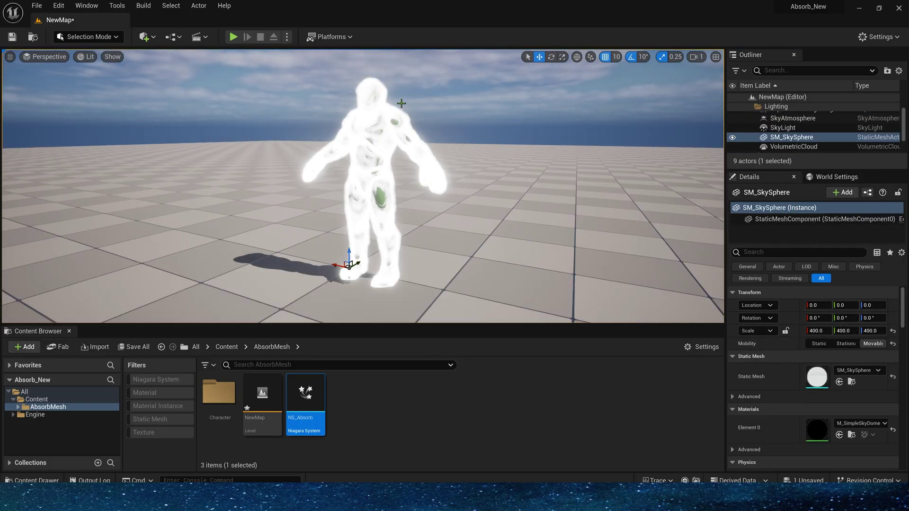
{"action": "mouse_move", "coordinate": [402, 103]}
{"action": "left_mouse_down", "text": "alt"}
{"action": "mouse_move", "coordinate": [478, 189]}
{"action": "mouse_move", "coordinate": [332, 95]}
{"action": "mouse_move", "coordinate": [401, 103]}
{"action": "left_mouse_up", "text": "alt"}
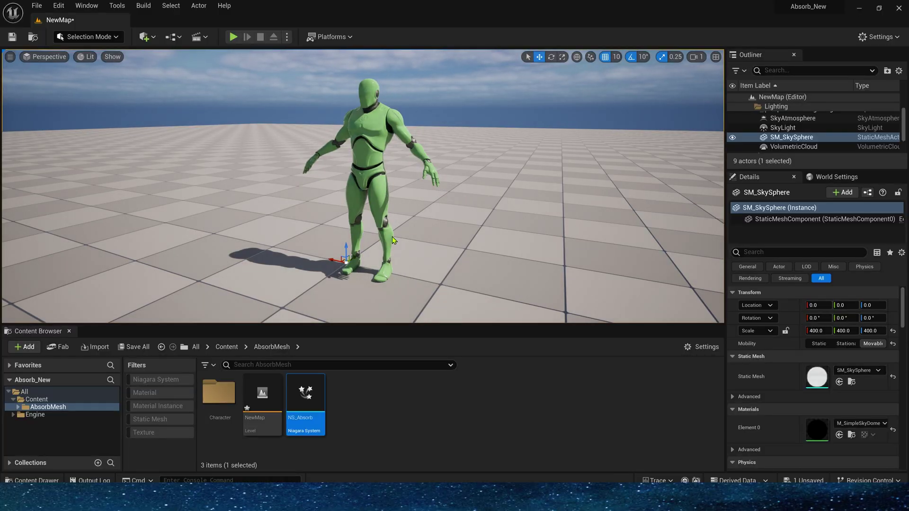
{"action": "left_click", "coordinate": [408, 392]}
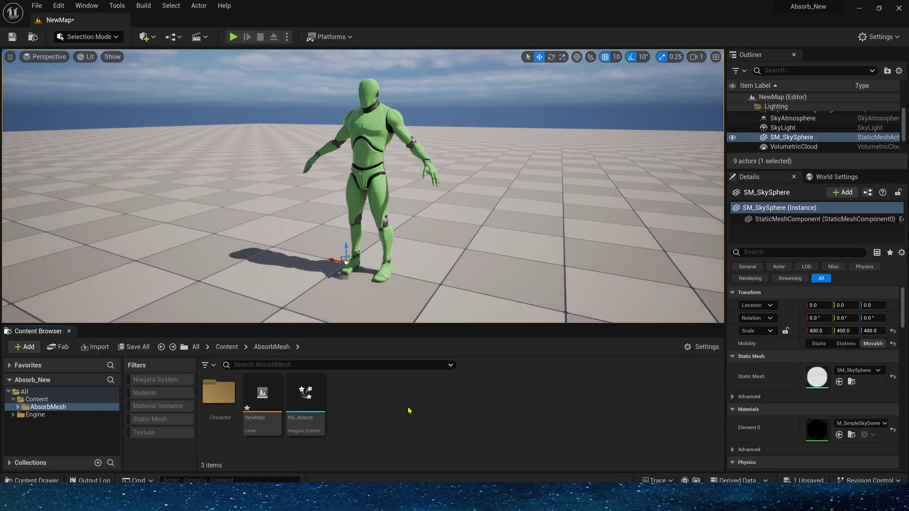
- Add a Vector user parameter named AbsorbLocation to NS_Absorb and save the system
{"action": "double_click", "coordinate": [313, 404]}
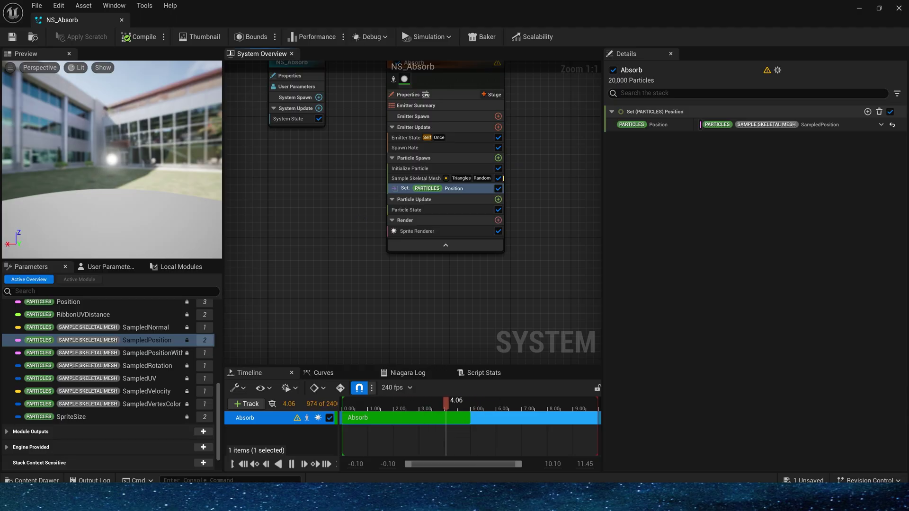
{"action": "left_click", "coordinate": [107, 266]}
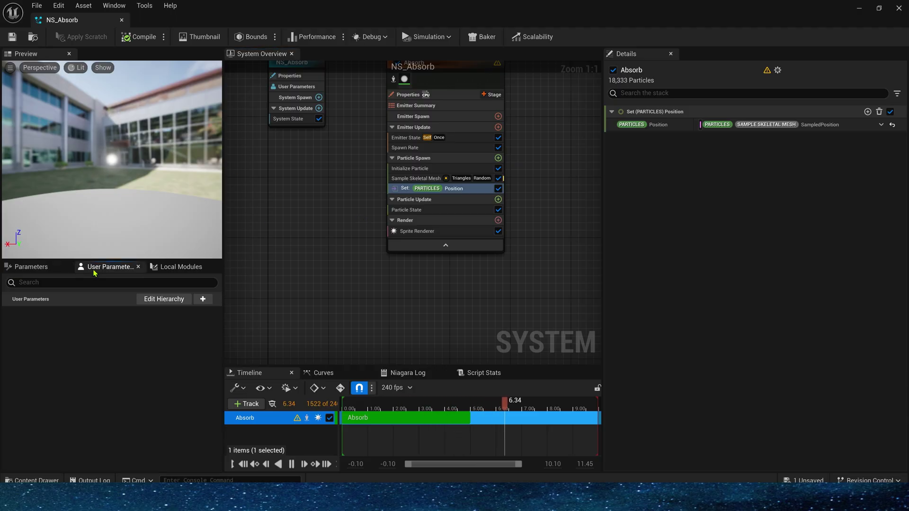
{"action": "left_click", "coordinate": [203, 298]}
{"action": "type", "text": "vec"}
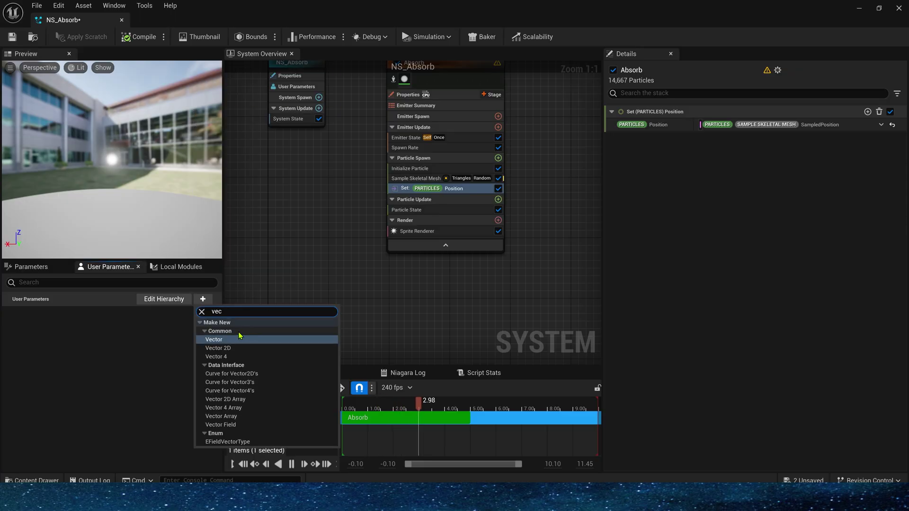
{"action": "left_click", "coordinate": [232, 339]}
{"action": "type", "text": "A"}
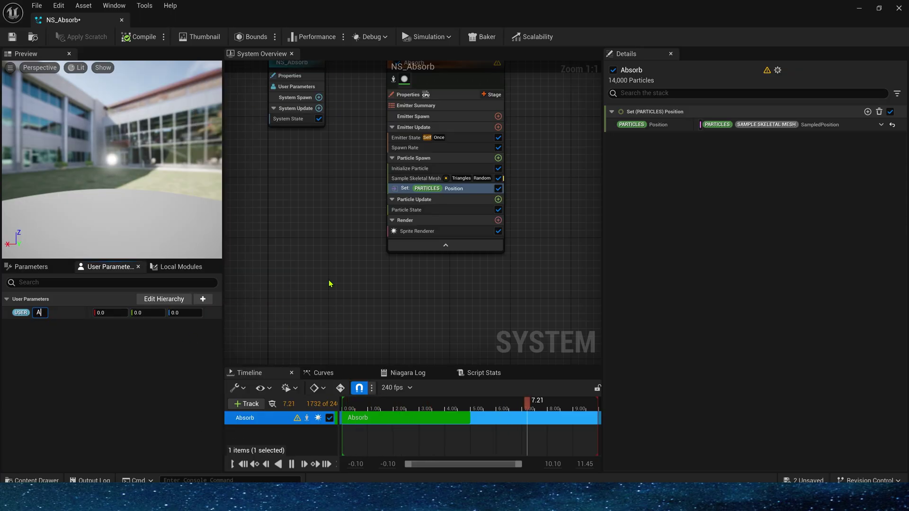
{"action": "type", "text": "ssorbLocation"}
{"action": "key", "text": "Return"}
{"action": "key", "text": "ctrl+s"}
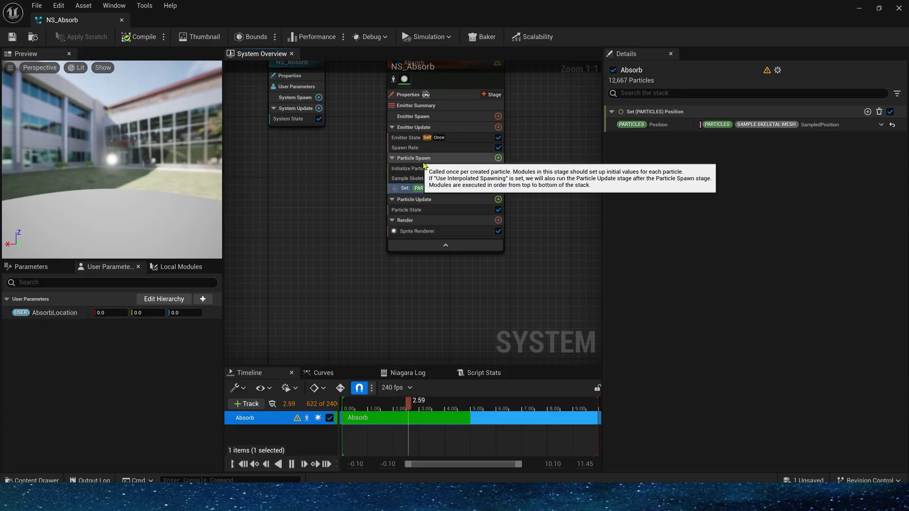
- Add a Shape Location module to Particle Spawn with a sphere radius of 10 and the AbsorbLocation user parameter as its shape origin
{"action": "left_click", "coordinate": [497, 157]}
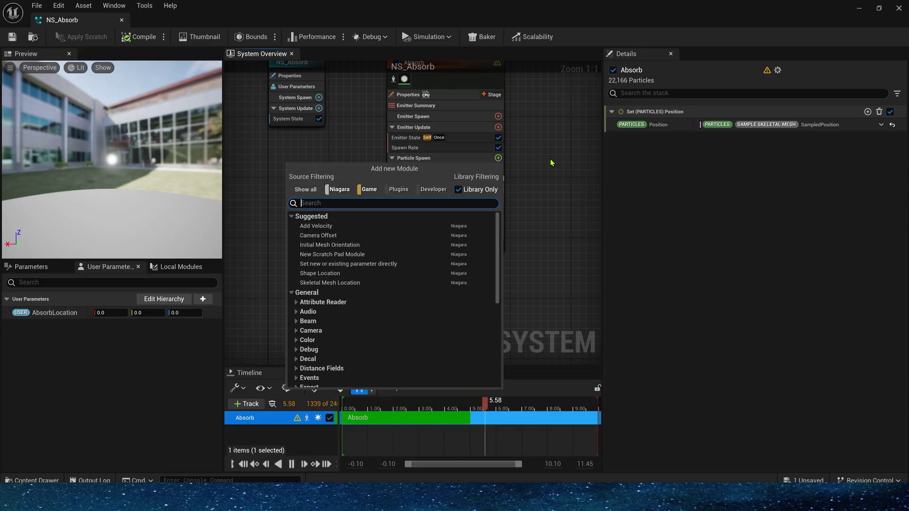
{"action": "type", "text": "shape"}
{"action": "left_click", "coordinate": [347, 227]}
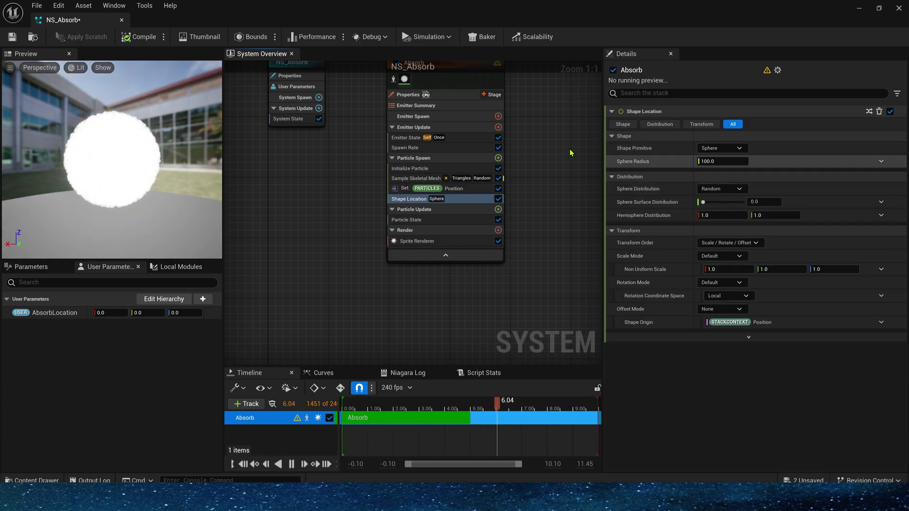
{"action": "left_click", "coordinate": [723, 160]}
{"action": "type", "text": "10"}
{"action": "key", "text": "Return"}
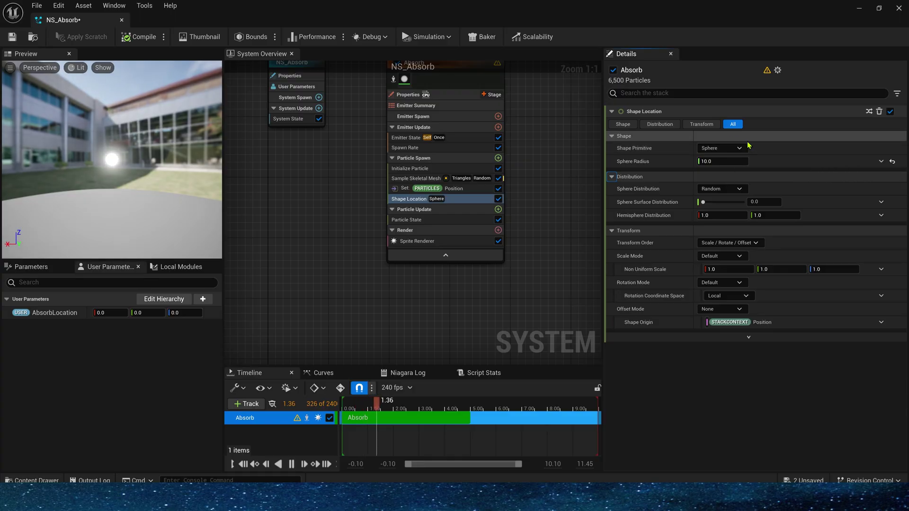
{"action": "left_click_drag", "start_coordinate": [53, 313], "coordinate": [741, 327]}
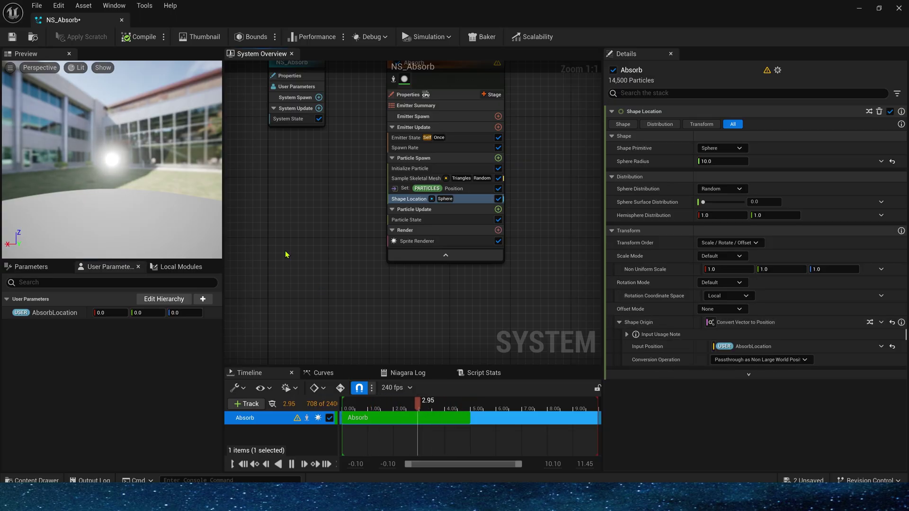
- Create a new position-type particle attribute named SpherePosition
{"action": "left_click", "coordinate": [40, 267]}
{"action": "scroll", "coordinate": [122, 308], "scroll_direction": "up", "scroll_amount": 6}
{"action": "left_click", "coordinate": [106, 267]}
{"action": "left_click", "coordinate": [37, 269]}
{"action": "scroll", "coordinate": [109, 379], "scroll_direction": "down", "scroll_amount": 5}
{"action": "left_click", "coordinate": [203, 336]}
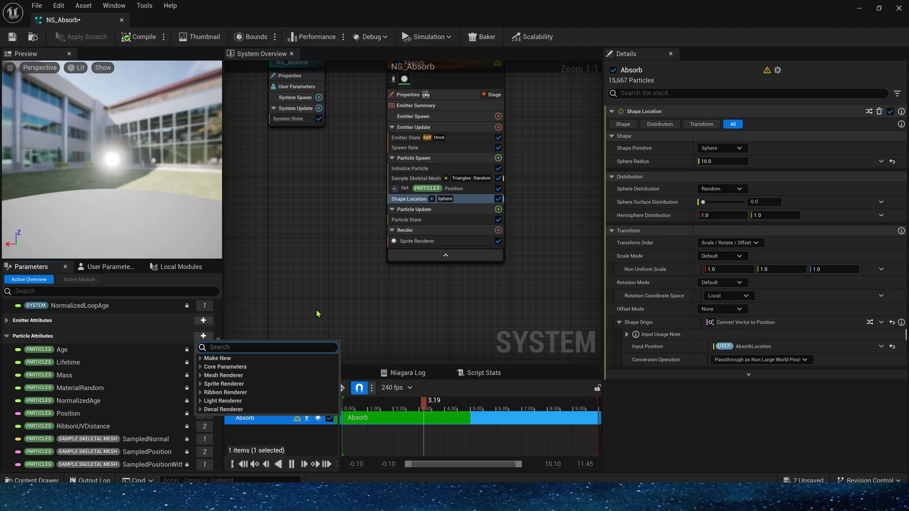
{"action": "type", "text": "pos"}
{"action": "left_click", "coordinate": [265, 435]}
{"action": "left_click", "coordinate": [203, 336]}
{"action": "type", "text": "pos"}
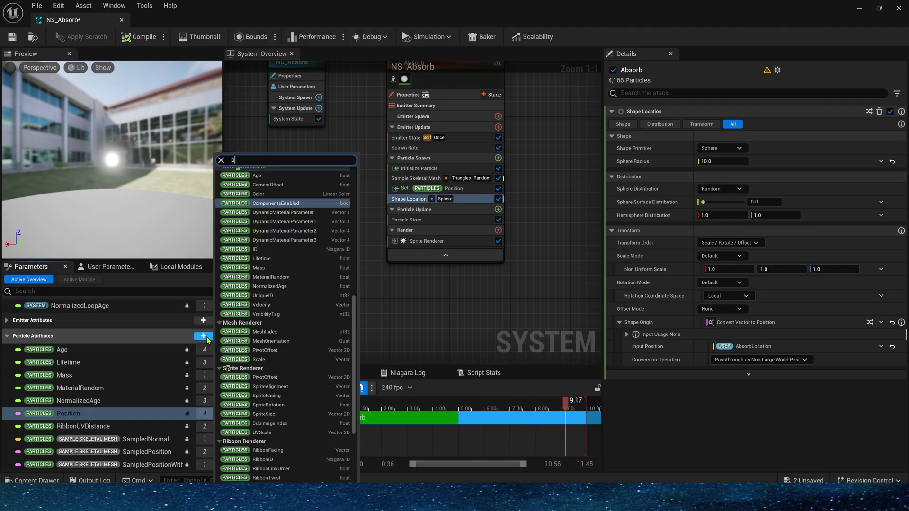
{"action": "left_click", "coordinate": [265, 376]}
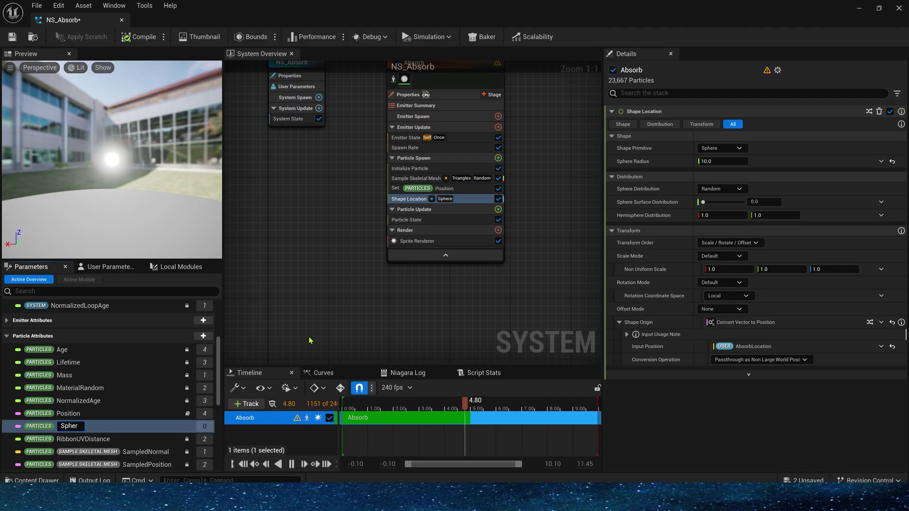
{"action": "key", "text": "Return"}
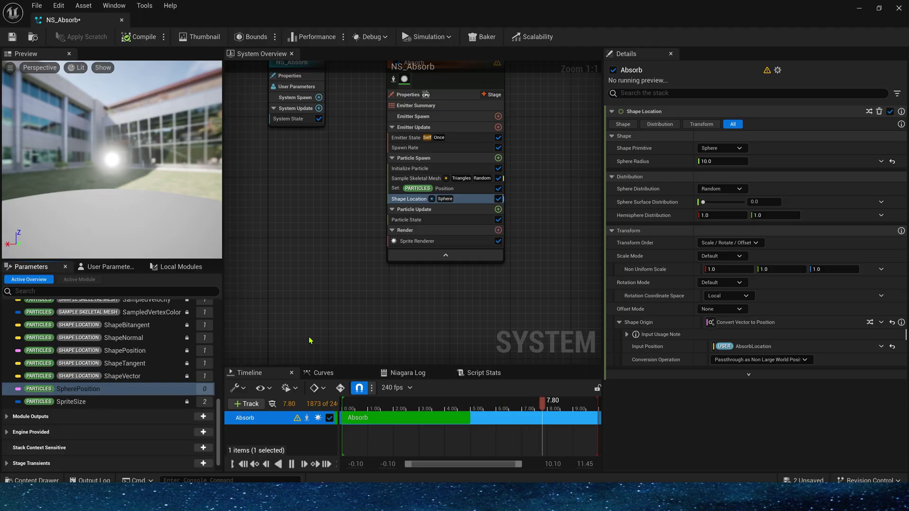
- Add SpherePosition to the Set Position module in Particle Spawn and link it to Shape Location's ShapePosition
{"action": "left_click", "coordinate": [461, 191]}
{"action": "left_click_drag", "start_coordinate": [72, 391], "coordinate": [686, 118]}
{"action": "scroll", "coordinate": [132, 367], "scroll_direction": "up", "scroll_amount": 2}
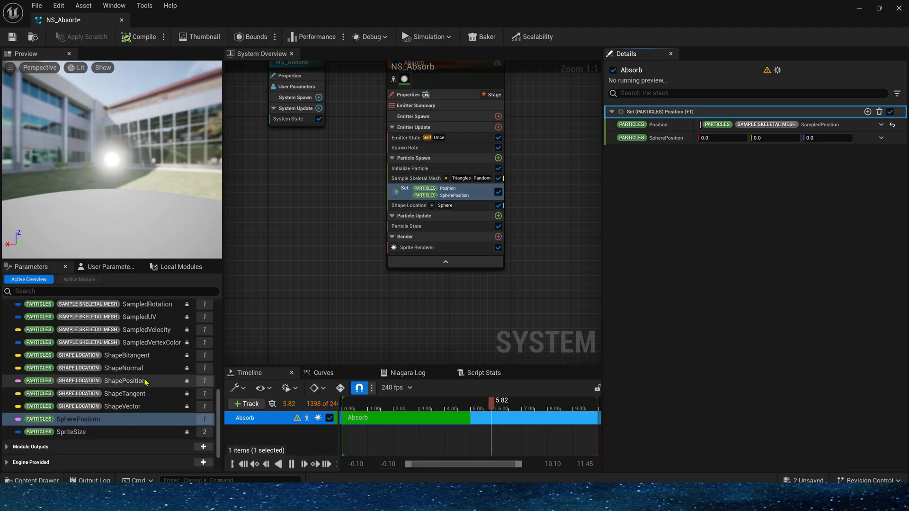
{"action": "left_click_drag", "start_coordinate": [125, 381], "coordinate": [758, 138]}
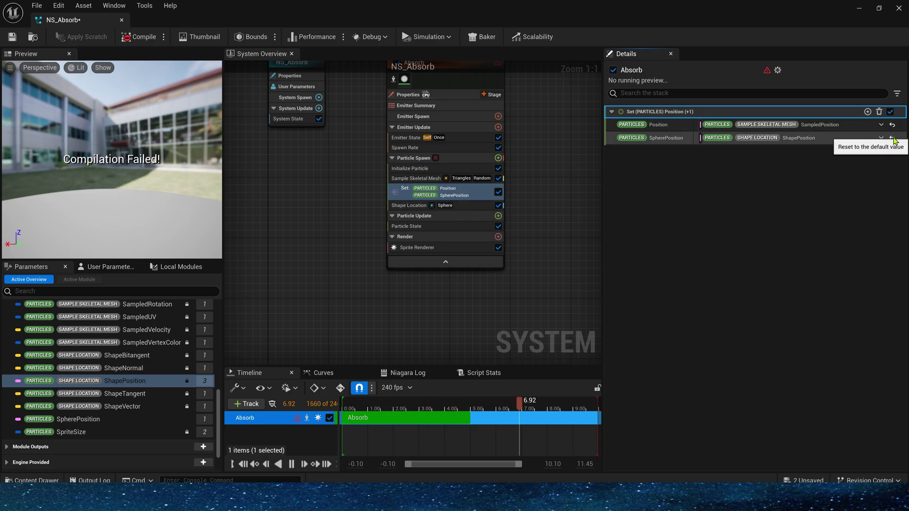
- Check the emitter's compile error and move the Shape Location module above the Set Position and SpherePosition module
{"action": "left_click", "coordinate": [444, 206]}
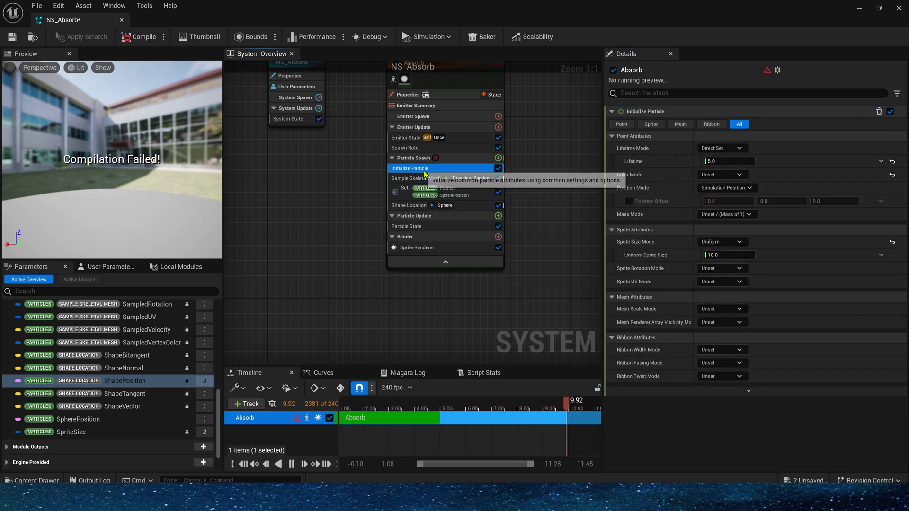
{"action": "left_click", "coordinate": [445, 192]}
{"action": "mouse_move", "coordinate": [767, 72]}
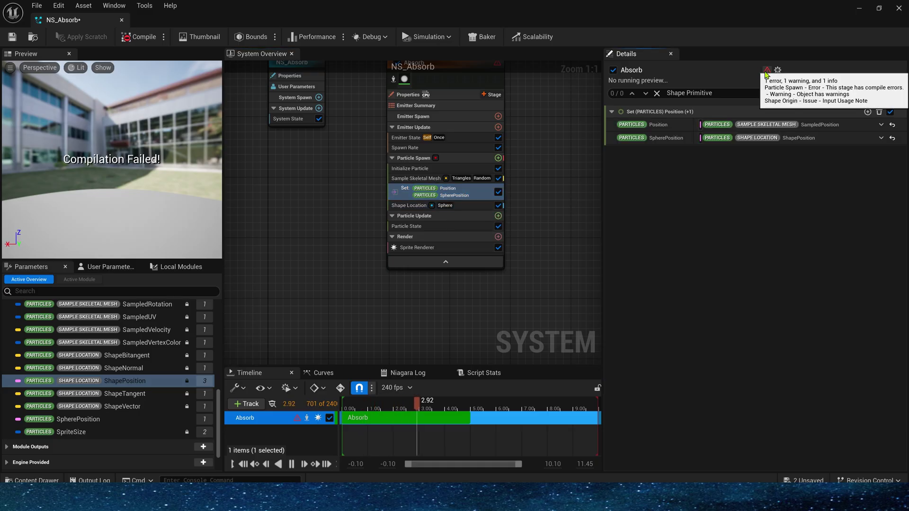
{"action": "left_click", "coordinate": [408, 204]}
{"action": "left_click_drag", "start_coordinate": [407, 205], "coordinate": [429, 188]}
{"action": "left_click", "coordinate": [455, 201]}
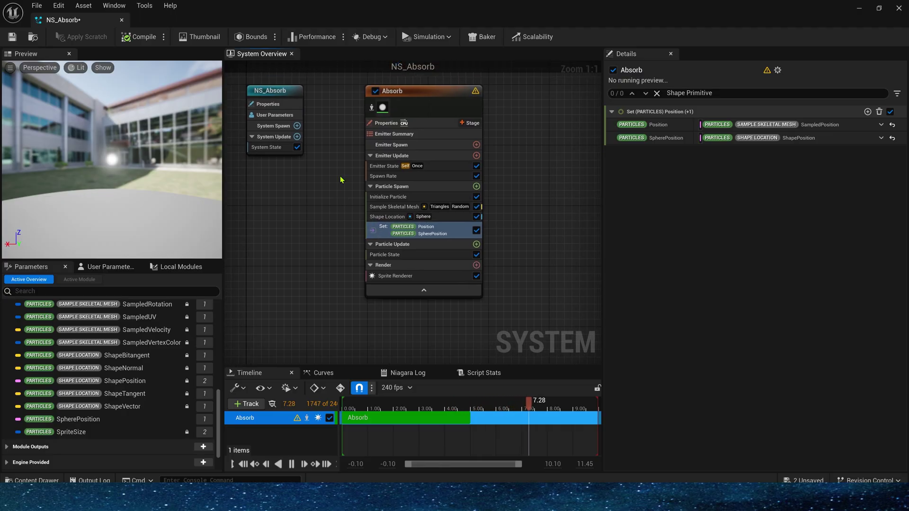
{"action": "left_click_drag", "start_coordinate": [339, 173], "coordinate": [523, 240]}
{"action": "left_click", "coordinate": [529, 235]}
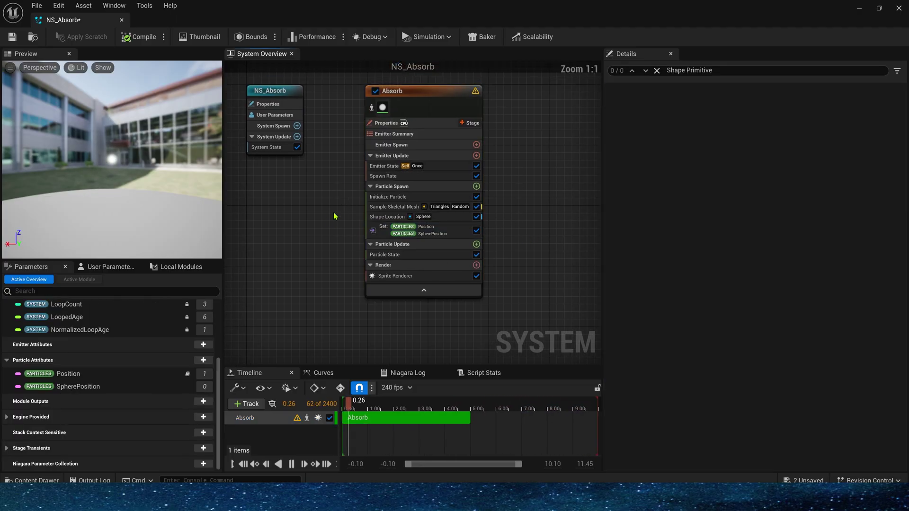
{"action": "left_click", "coordinate": [393, 207]}
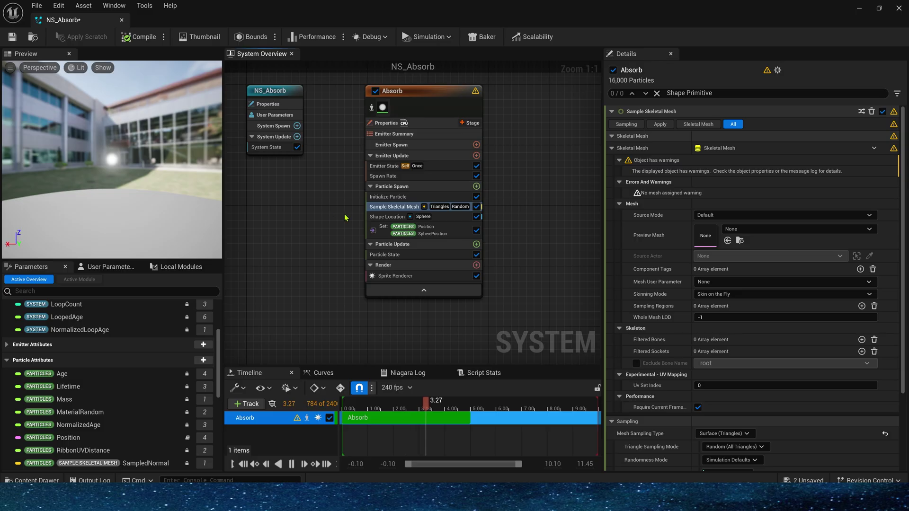
{"action": "left_click", "coordinate": [384, 217]}
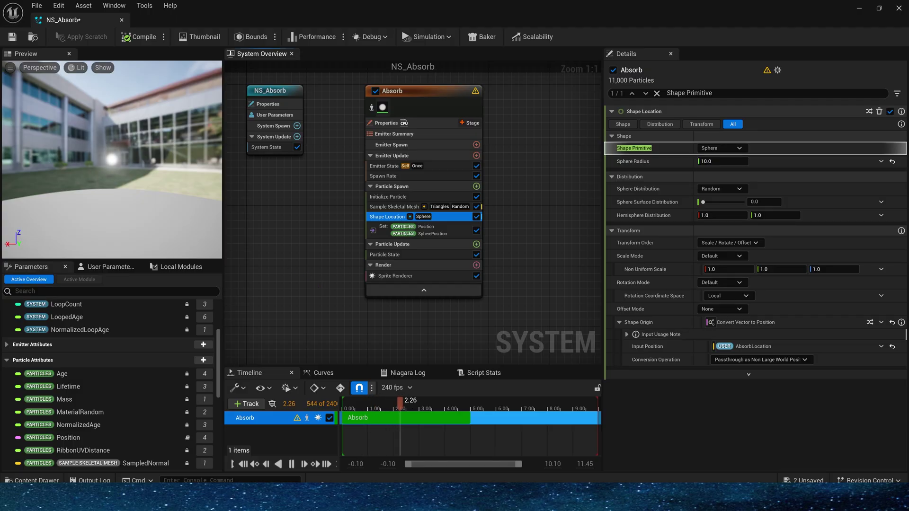
- Add Linear Force and Solve Forces and Velocity modules to Particle Update, and set the linear force to Multiply Vector by Float
{"action": "right_click_drag", "start_coordinate": [317, 207], "coordinate": [311, 167]}
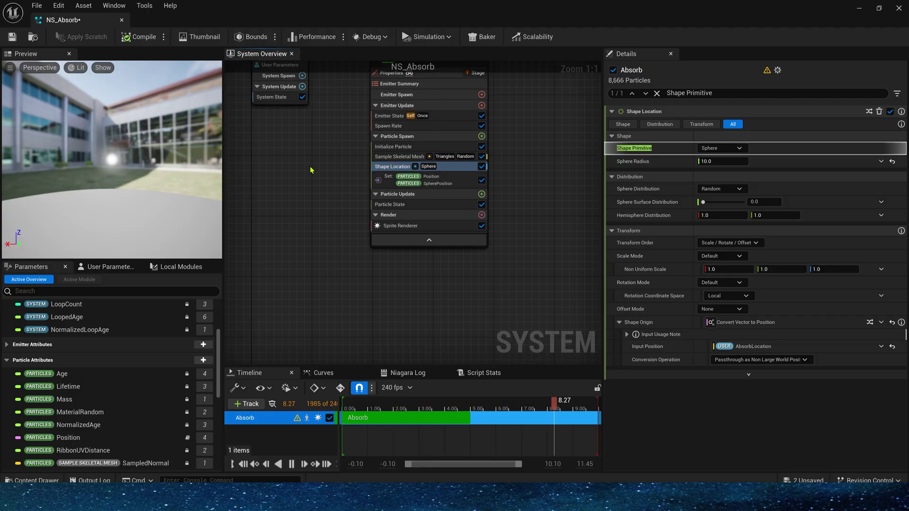
{"action": "left_click", "coordinate": [481, 194]}
{"action": "type", "text": "lin"}
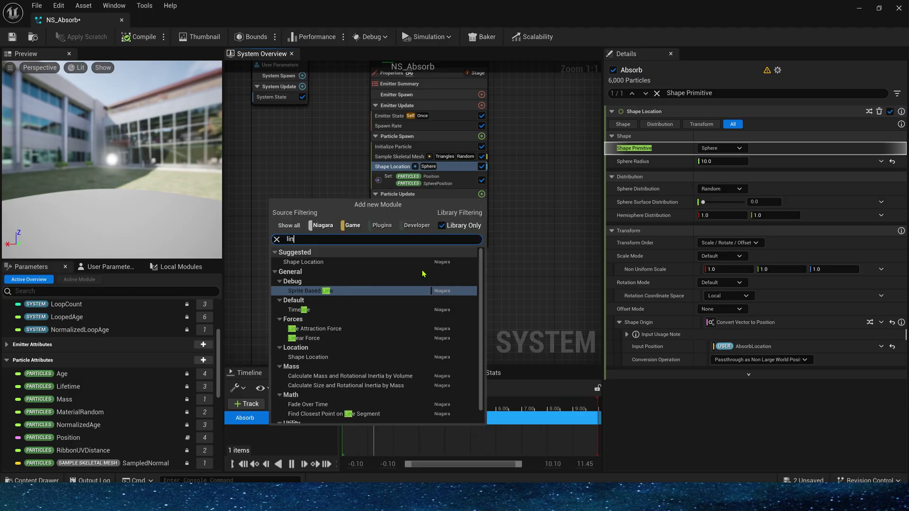
{"action": "left_click", "coordinate": [308, 338]}
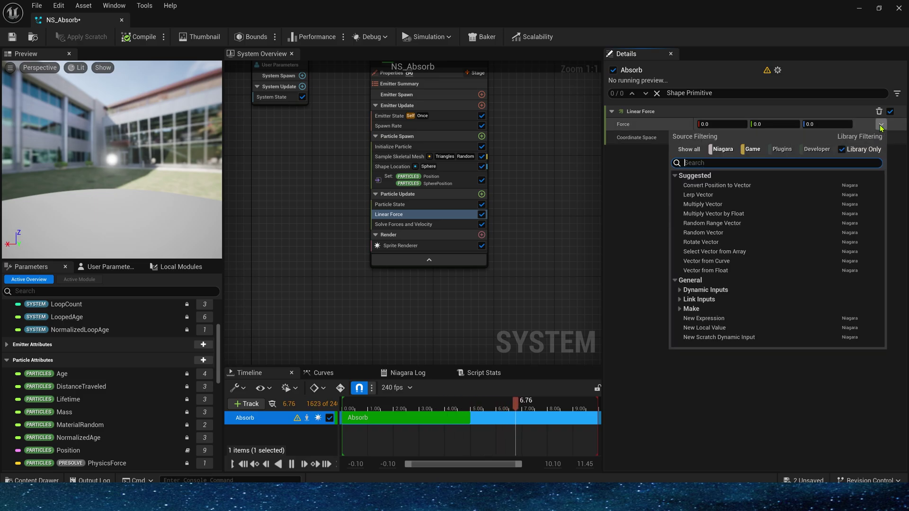
{"action": "type", "text": "mul"}
{"action": "left_click", "coordinate": [741, 196]}
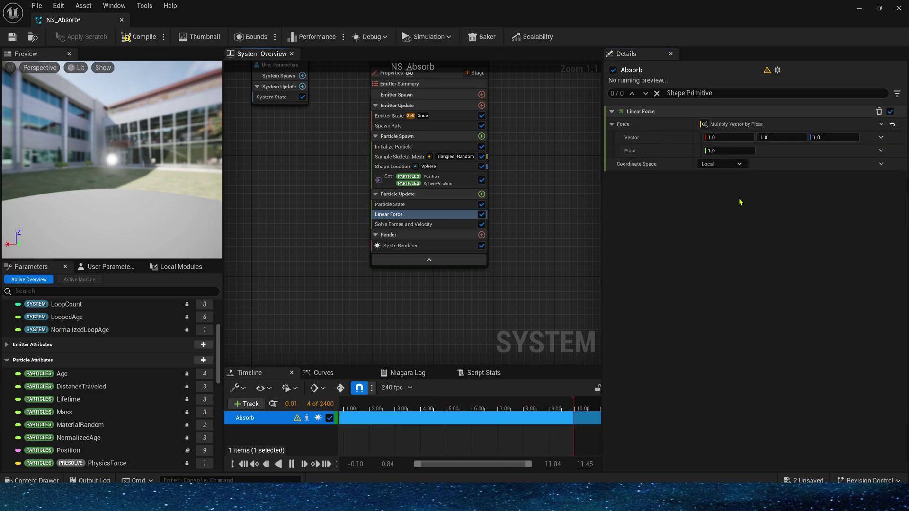
- Set the force's vector input to Normalize Vector, with Subtract Position as the vector to normalize
{"action": "left_click", "coordinate": [881, 138]}
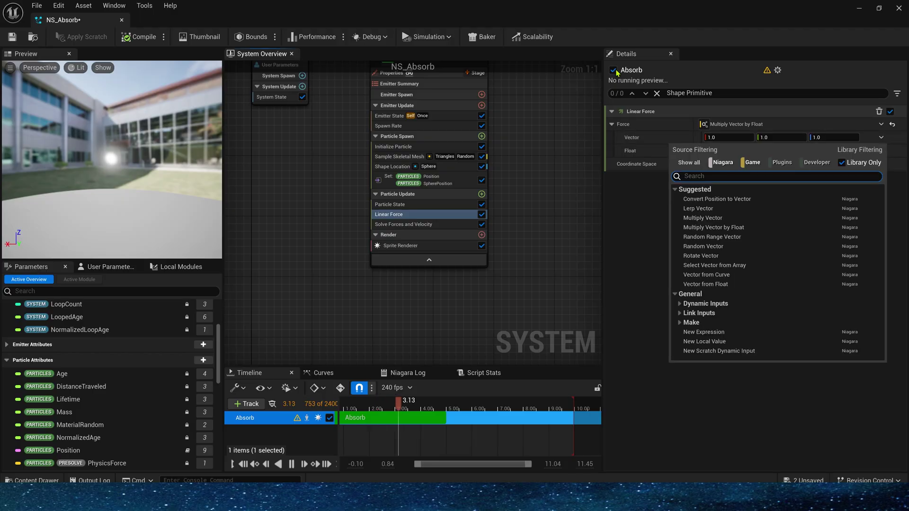
{"action": "type", "text": "no"}
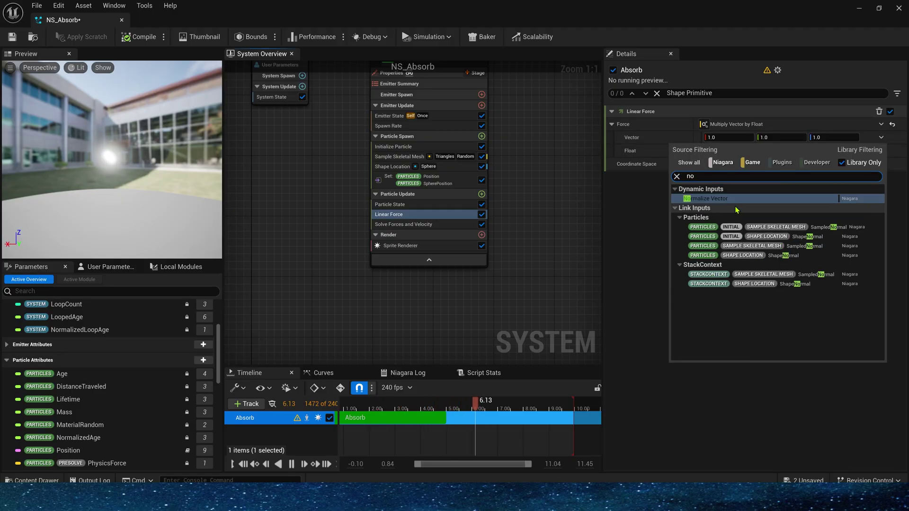
{"action": "left_click", "coordinate": [736, 198]}
{"action": "left_click", "coordinate": [881, 151]}
{"action": "type", "text": "sub"}
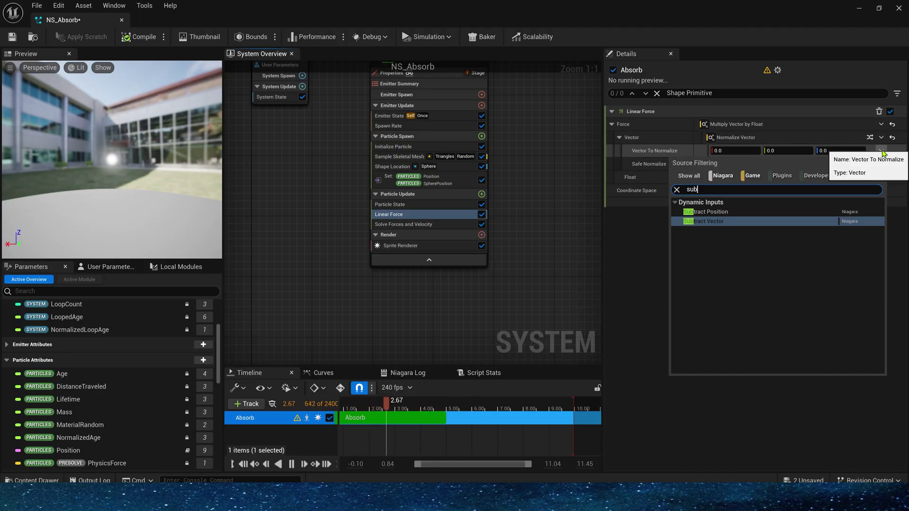
{"action": "key", "text": "Up"}
{"action": "key", "text": "Return"}
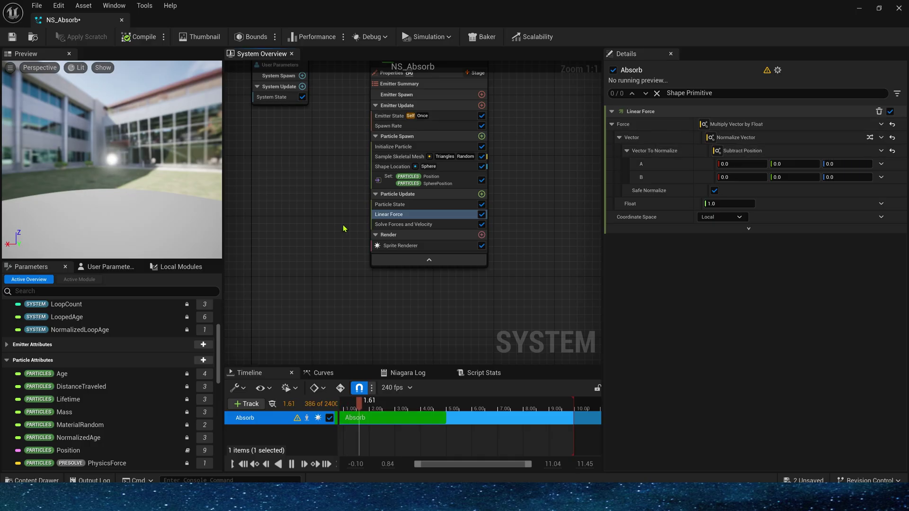
- Link SpherePosition to input A and the particle Position to input B of Subtract Position
{"action": "scroll", "coordinate": [161, 359], "scroll_direction": "down", "scroll_amount": 5}
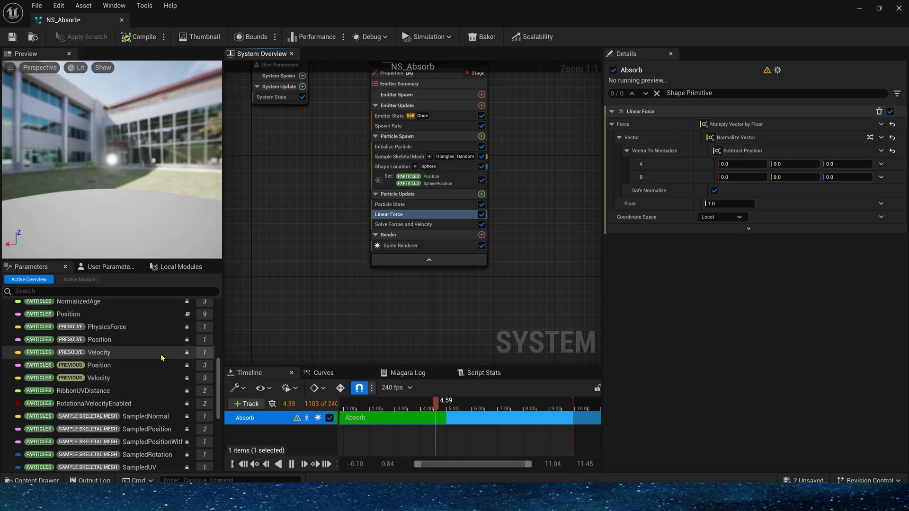
{"action": "scroll", "coordinate": [153, 344], "scroll_direction": "down", "scroll_amount": 7}
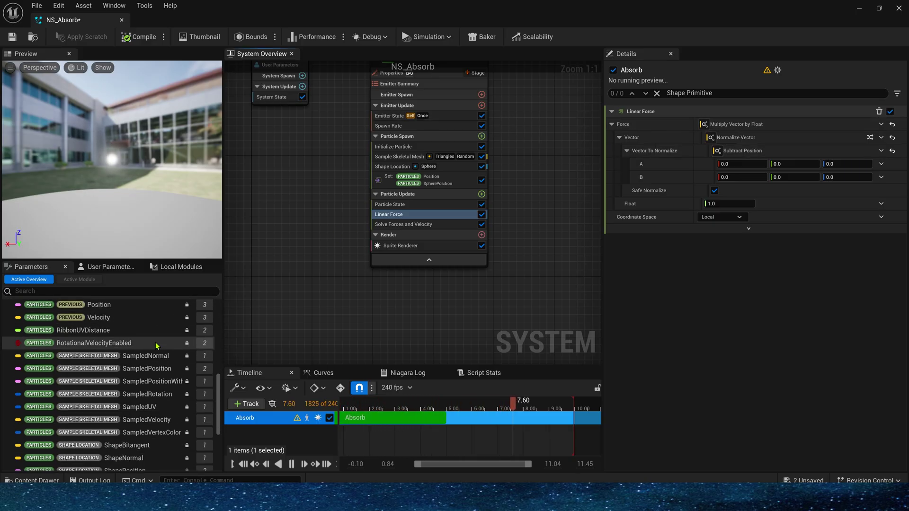
{"action": "left_click_drag", "start_coordinate": [95, 388], "coordinate": [750, 169]}
{"action": "scroll", "coordinate": [153, 388], "scroll_direction": "up", "scroll_amount": 4}
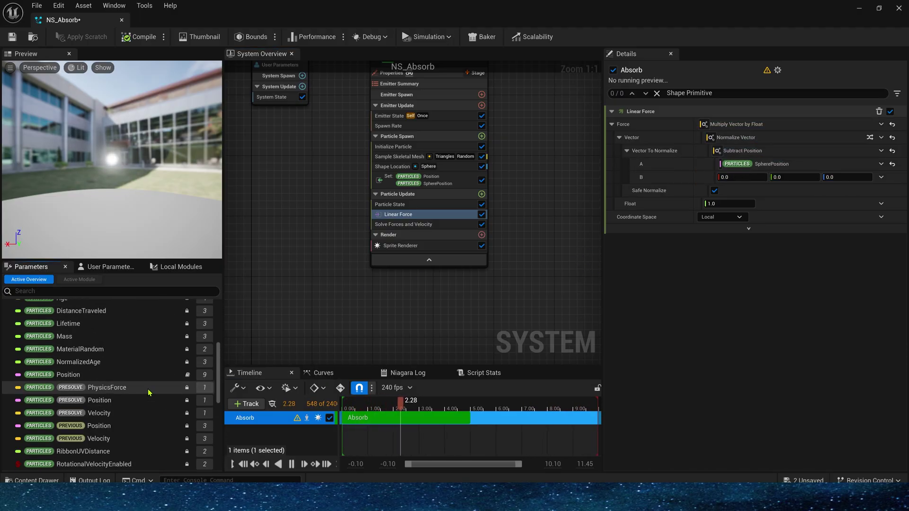
{"action": "scroll", "coordinate": [156, 385], "scroll_direction": "down", "scroll_amount": 2}
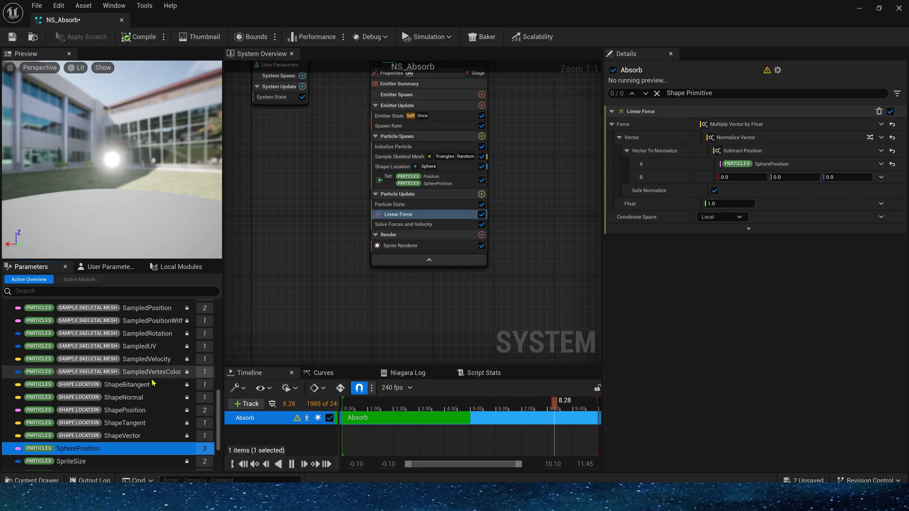
{"action": "scroll", "coordinate": [154, 379], "scroll_direction": "up", "scroll_amount": 8}
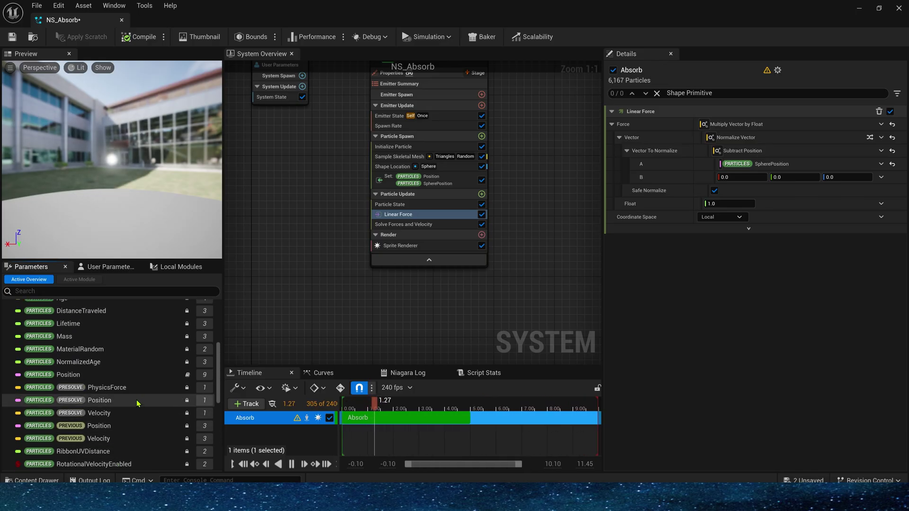
{"action": "left_click_drag", "start_coordinate": [142, 375], "coordinate": [784, 176]}
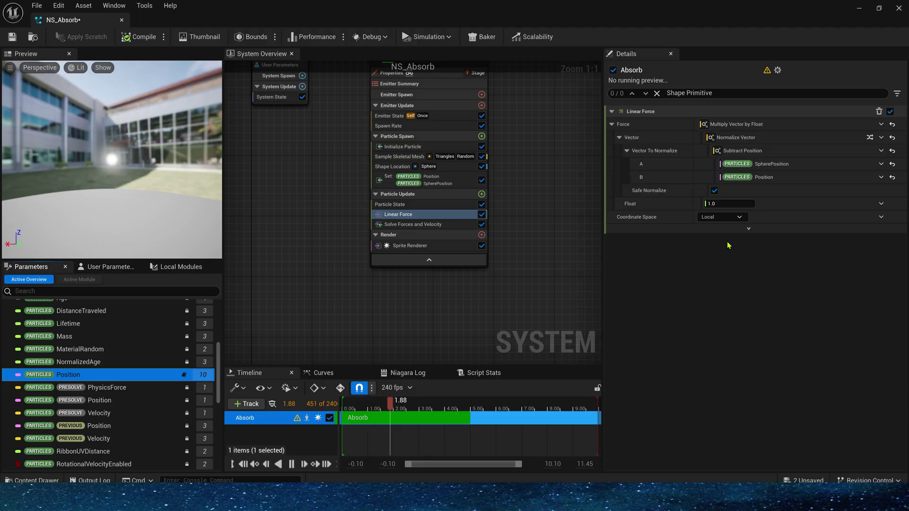
- Drive the force's float multiplier with Float from Curve using the rising linear ramp template
{"action": "left_click", "coordinate": [881, 204]}
{"action": "type", "text": "c"}
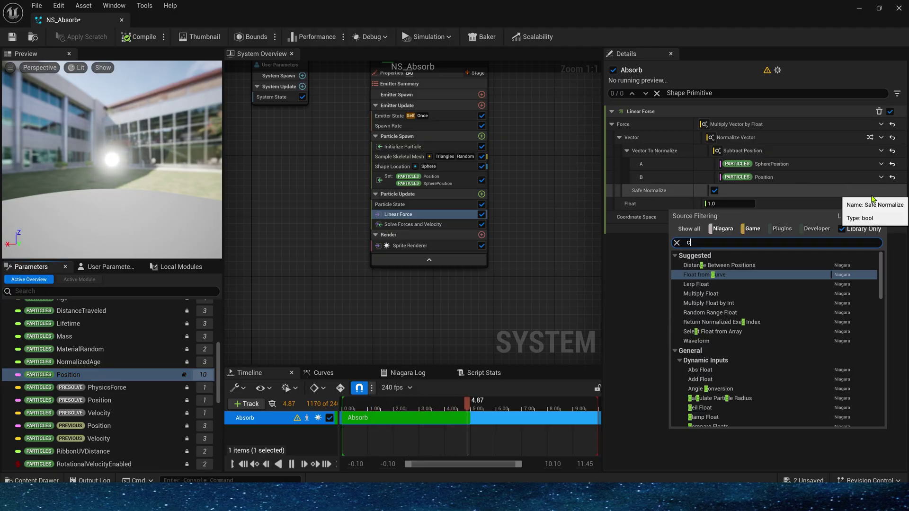
{"action": "type", "text": "ur"}
{"action": "key", "text": "Return"}
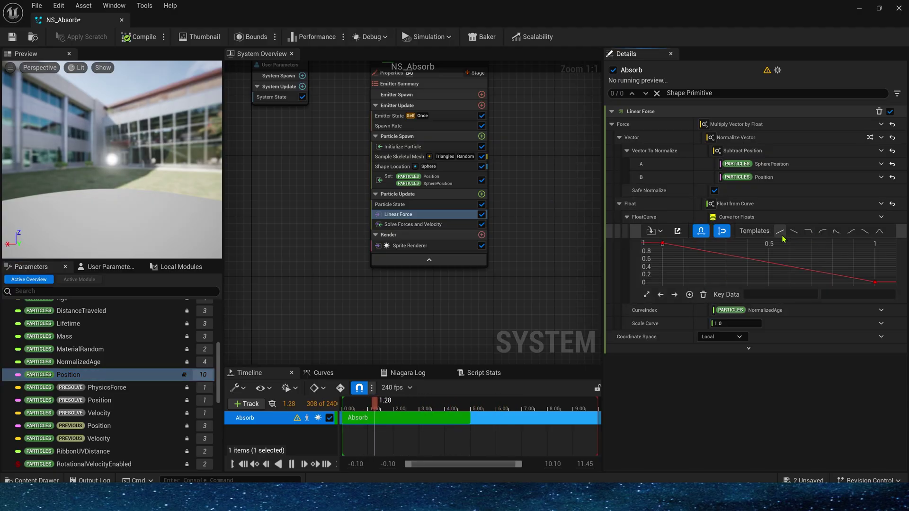
{"action": "left_click", "coordinate": [782, 236]}
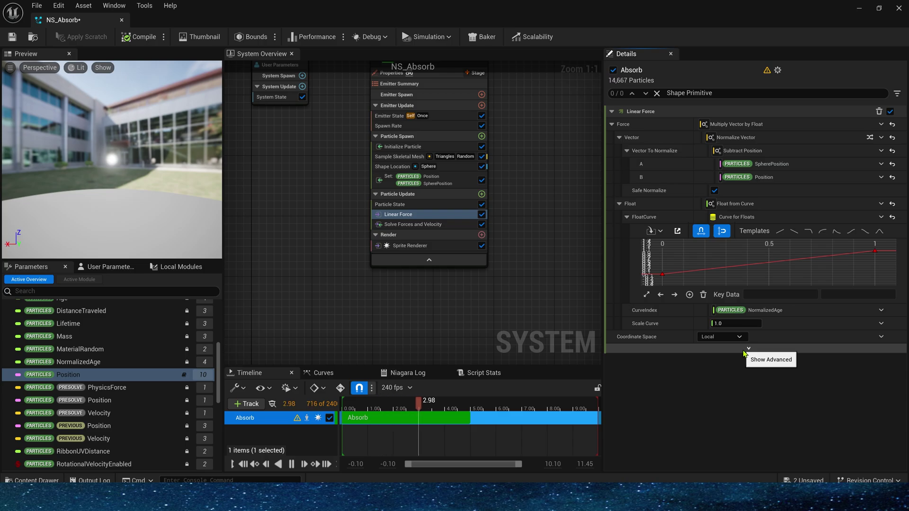
- Set the Linear Force's coordinate space to World and its curve scale to 50000
{"action": "left_click", "coordinate": [724, 336]}
{"action": "left_click", "coordinate": [713, 359]}
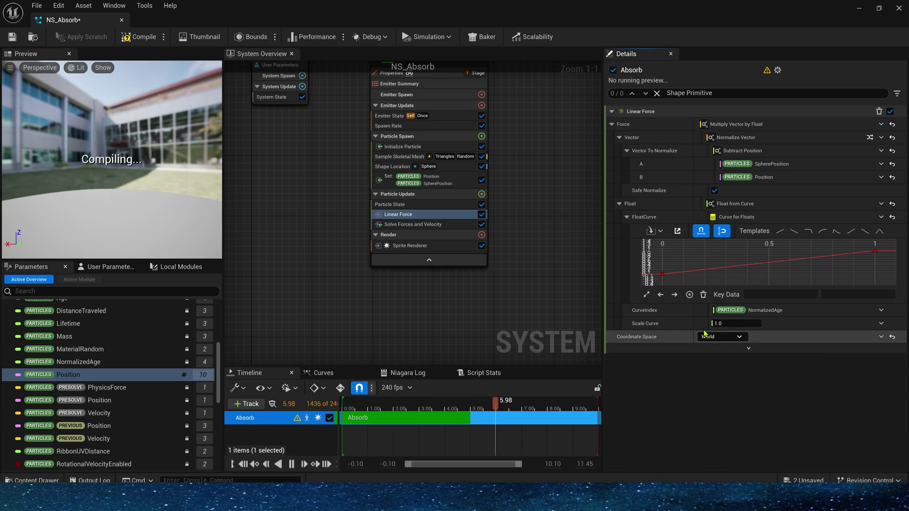
{"action": "left_click", "coordinate": [713, 325]}
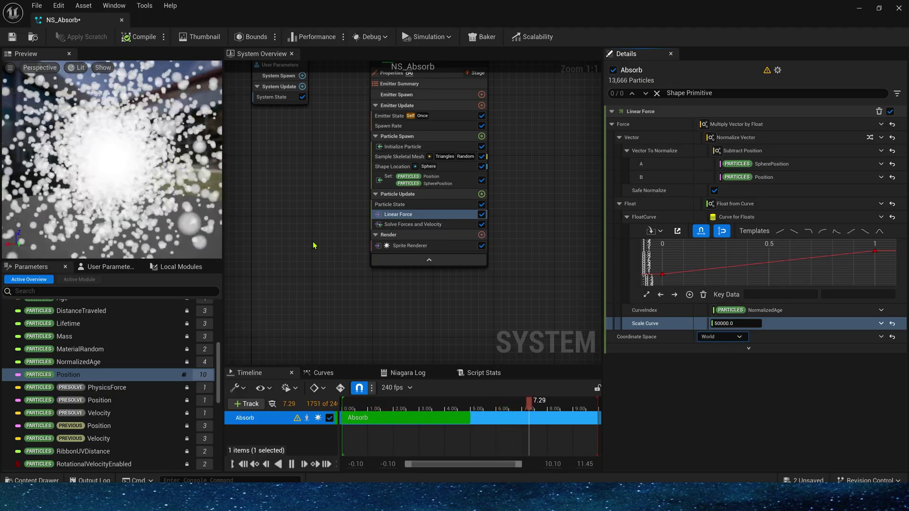
- Add a Curl Noise Force module to the Absorb emitter's Particle Update stage
{"action": "left_click", "coordinate": [482, 194]}
{"action": "type", "text": "cur"}
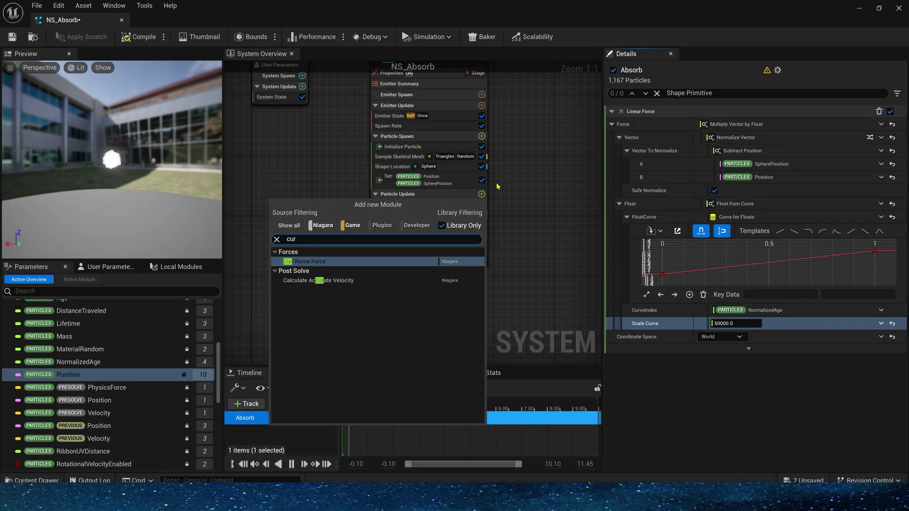
{"action": "left_click", "coordinate": [313, 261]}
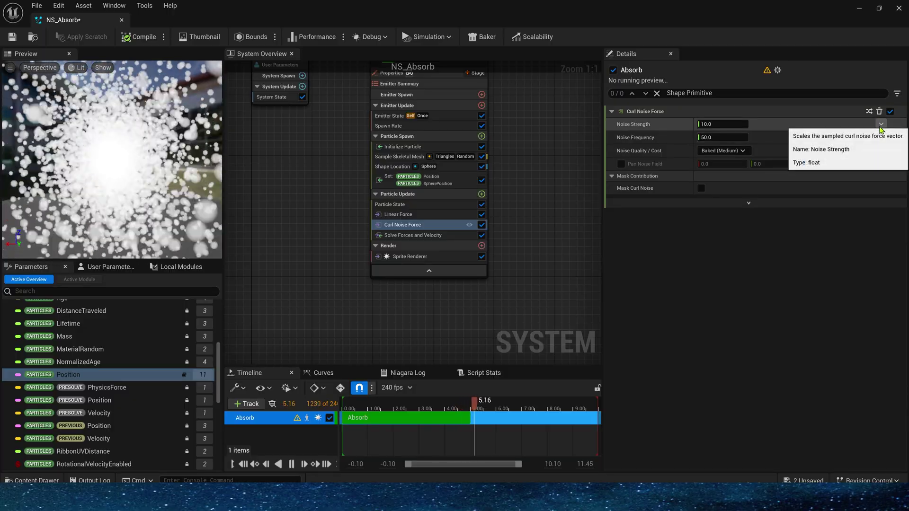
- Drive the Curl Noise Force's noise strength with Float from Curve, with the curve scale set to 10000
{"action": "left_click", "coordinate": [881, 126]}
{"action": "type", "text": "cur"}
{"action": "key", "text": "Return"}
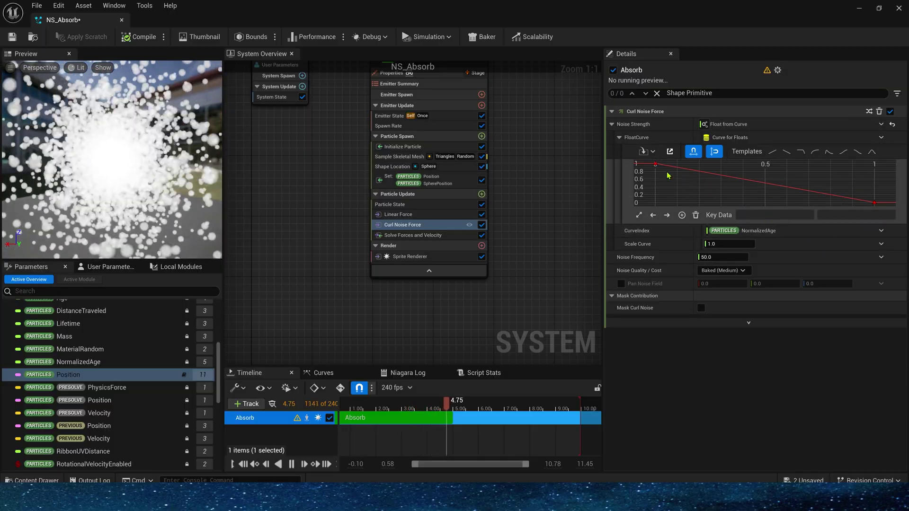
{"action": "left_click", "coordinate": [729, 244]}
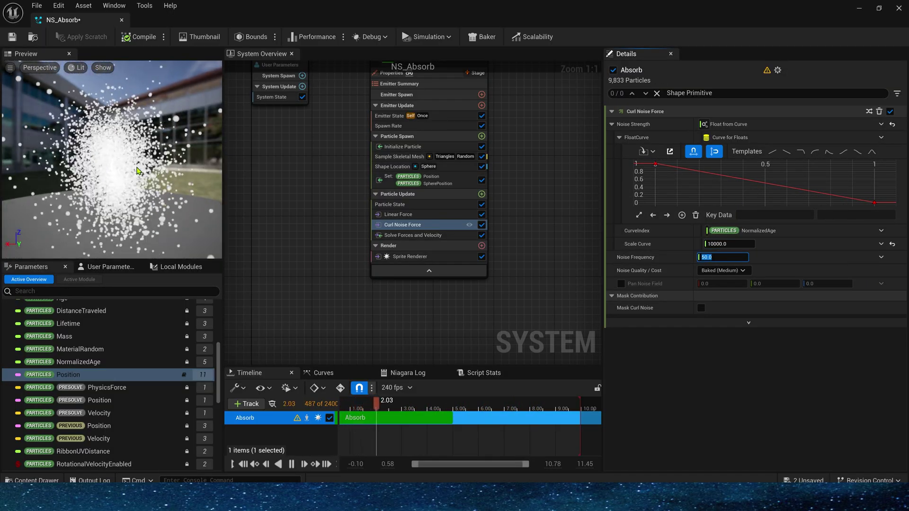
- Set the curl noise frequency to 25 and enable Pan Noise Field with values 0.5, 0.34 and 1.0
{"action": "type", "text": "25"}
{"action": "key", "text": "Return"}
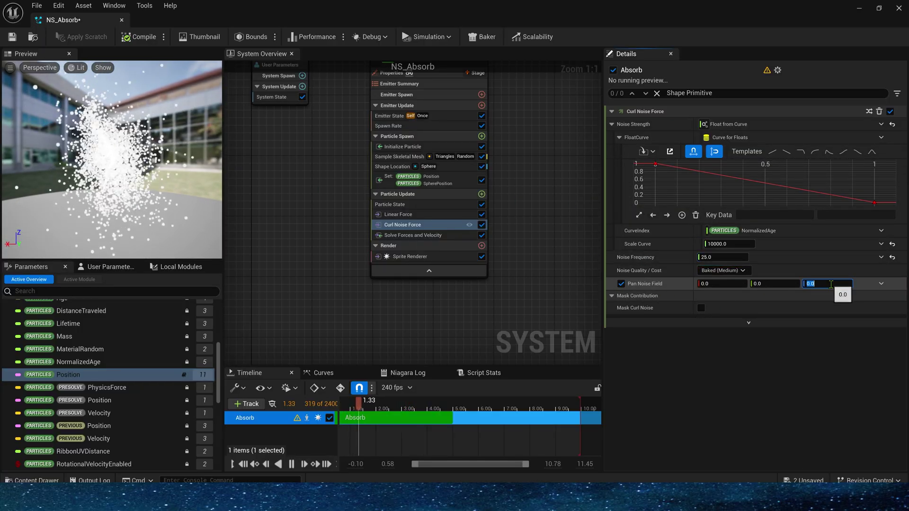
{"action": "type", "text": "10"}
{"action": "key", "text": "Return"}
{"action": "left_click", "coordinate": [710, 284]}
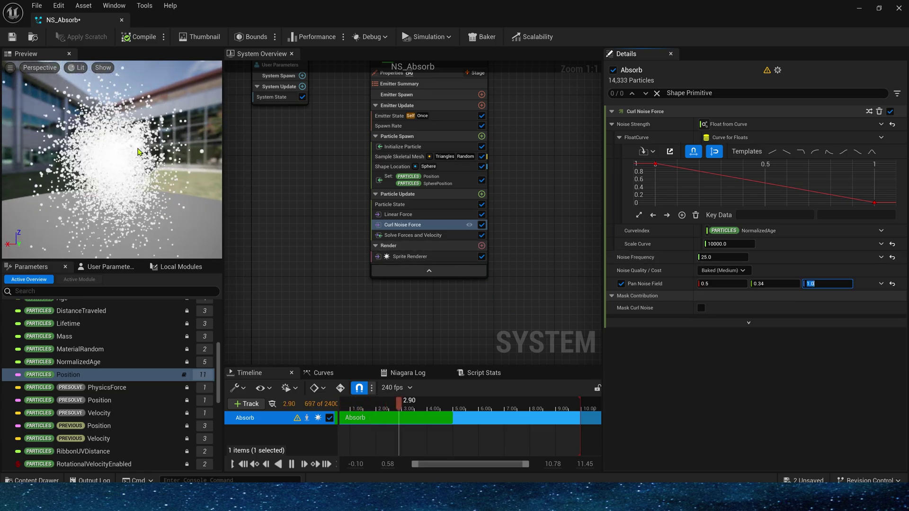
- Add a Drag module to Particle Update with its drag driven by Float from Curve, and save the system
{"action": "left_click", "coordinate": [481, 194]}
{"action": "type", "text": "dra"}
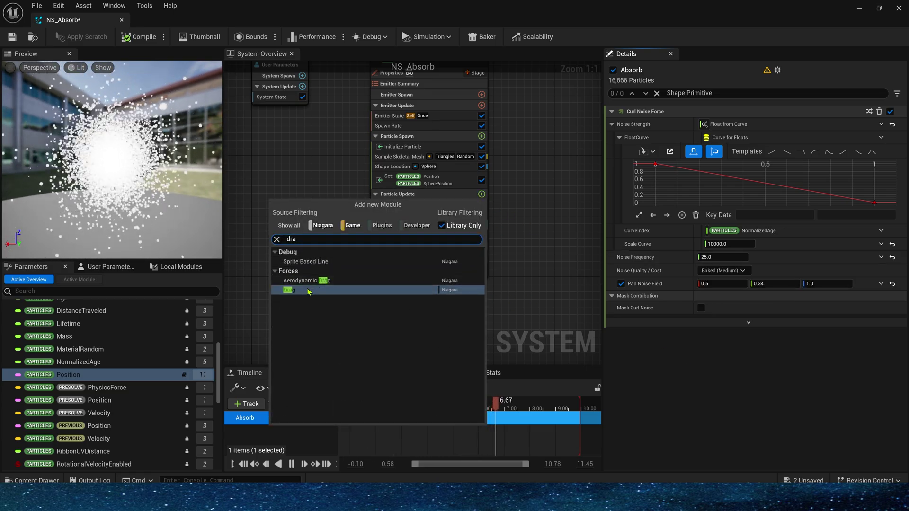
{"action": "left_click", "coordinate": [308, 291]}
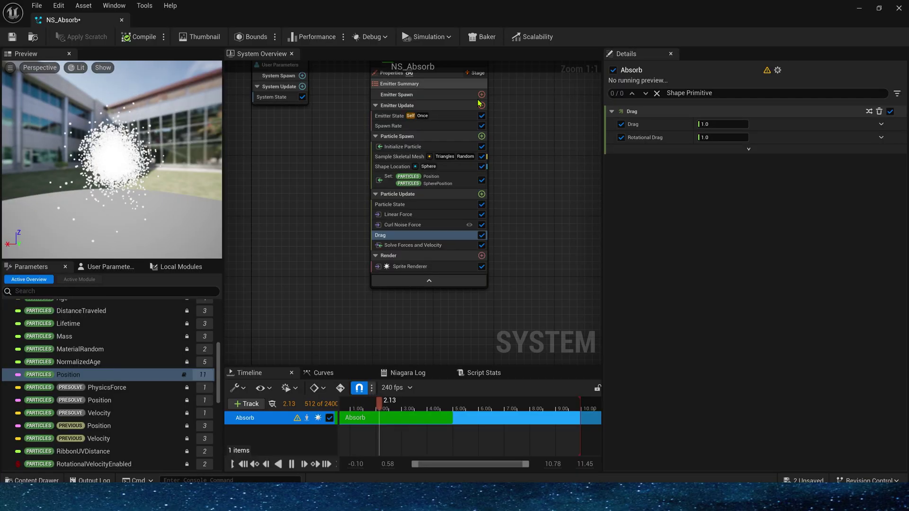
{"action": "left_click", "coordinate": [881, 124]}
{"action": "type", "text": "cur"}
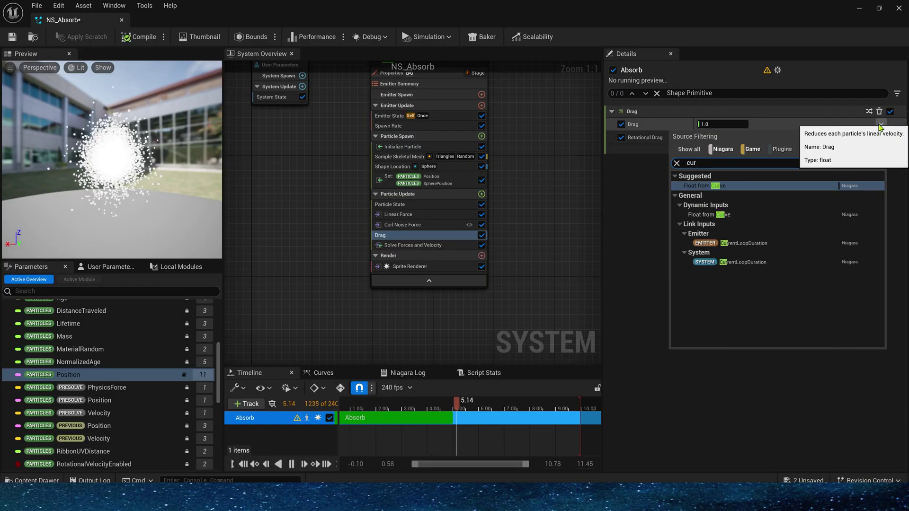
{"action": "key", "text": "Return"}
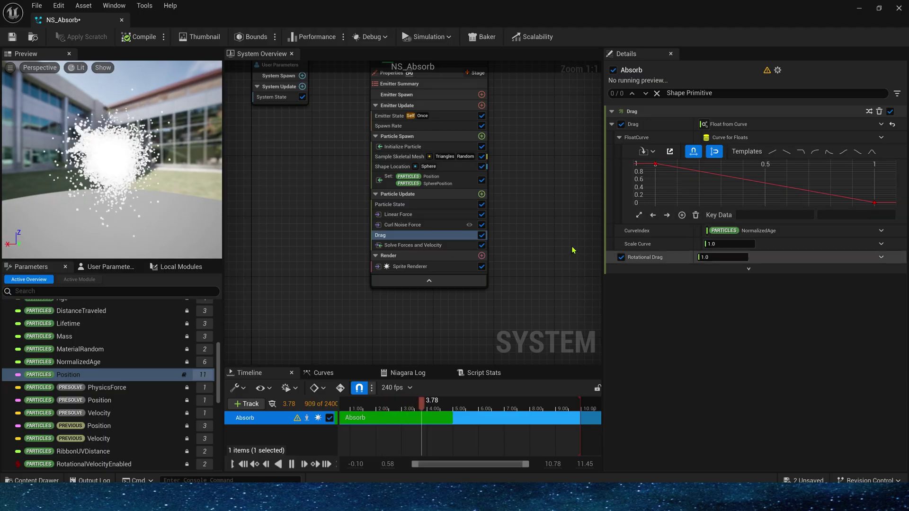
{"action": "left_click", "coordinate": [12, 37]}
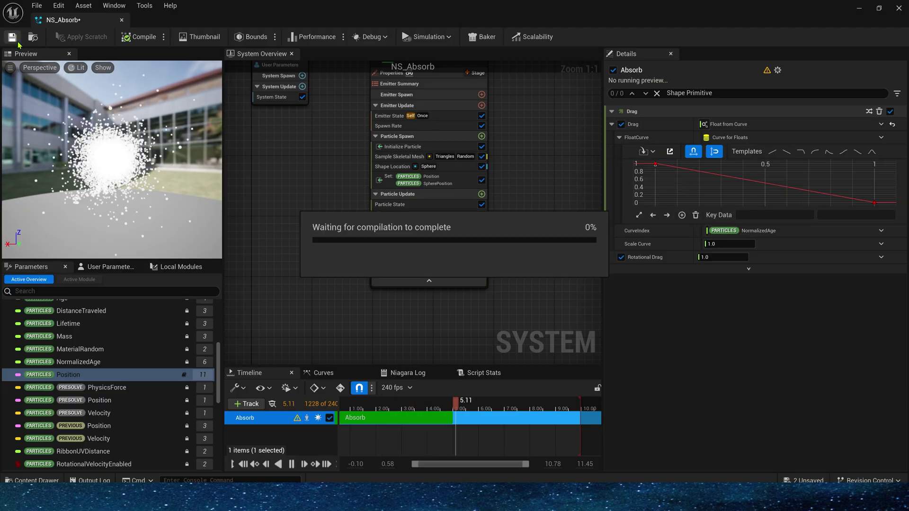
- Set the NS_Absorb actor's AbsorbLocation to 1000, 1000, 500 in the level and inspect the particle flow in the viewport
{"action": "left_click", "coordinate": [852, 8]}
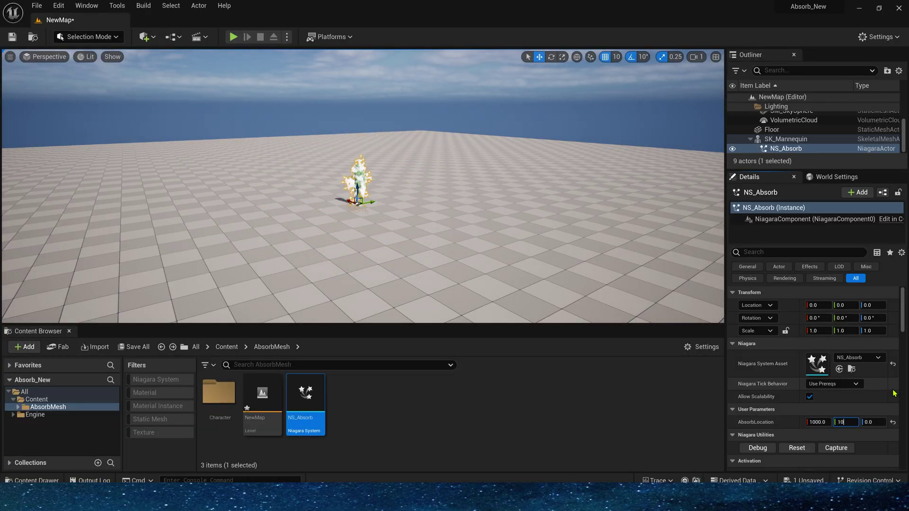
{"action": "type", "text": "500"}
{"action": "key", "text": "Return"}
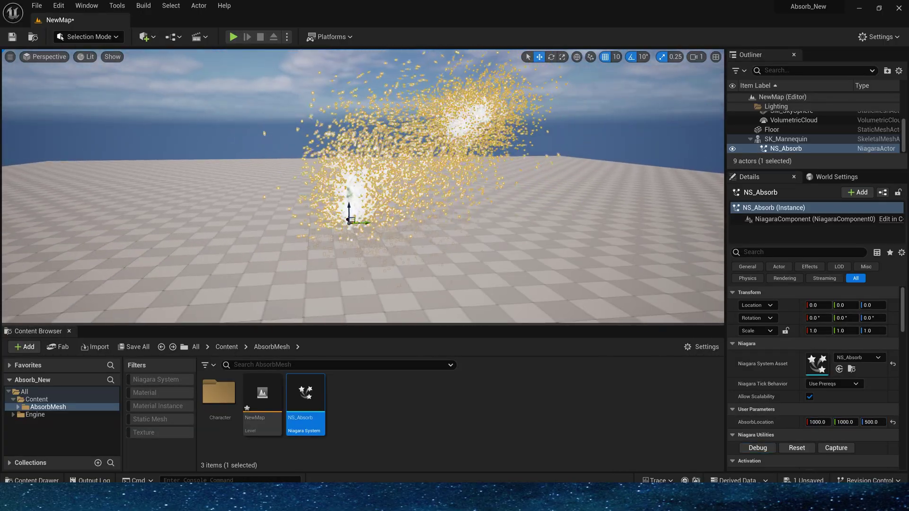
{"action": "left_click", "coordinate": [570, 144]}
{"action": "left_click", "coordinate": [432, 160]}
{"action": "mouse_move", "coordinate": [432, 160]}
{"action": "right_mouse_down"}
{"action": "mouse_move", "coordinate": [550, 160]}
{"action": "mouse_move", "coordinate": [432, 161]}
{"action": "right_mouse_up"}
{"action": "left_click", "coordinate": [197, 244]}
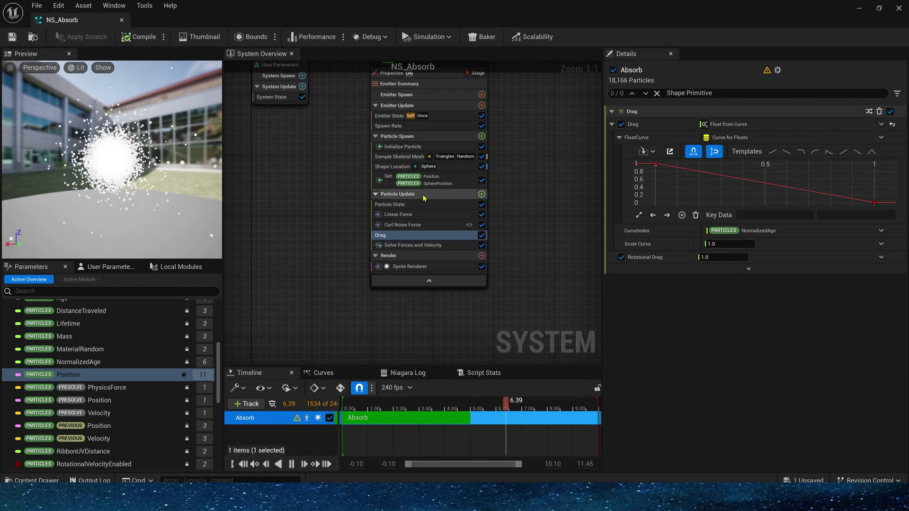
- Add a Vortex Velocity module to NS_Absorb's Particle Update stage and set its velocity amount to 20000
{"action": "left_click", "coordinate": [482, 194]}
{"action": "type", "text": "v"}
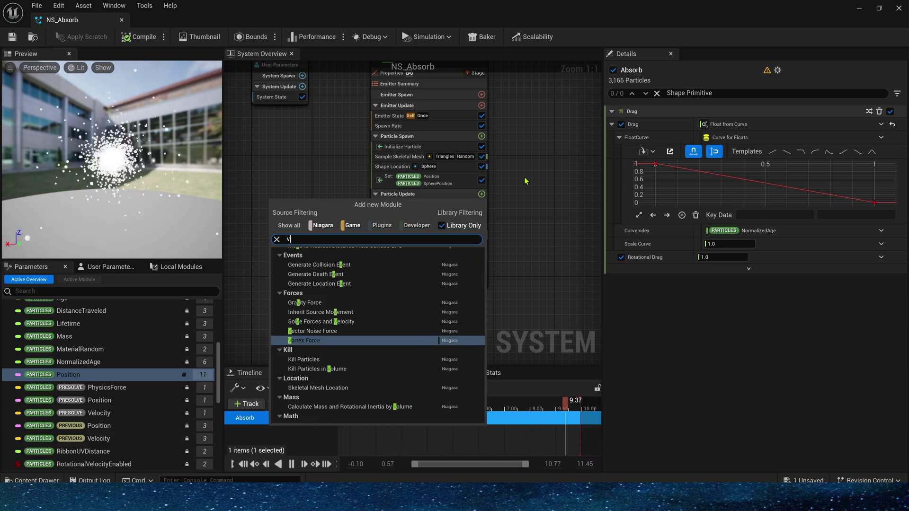
{"action": "type", "text": "or"}
{"action": "left_click", "coordinate": [346, 281]}
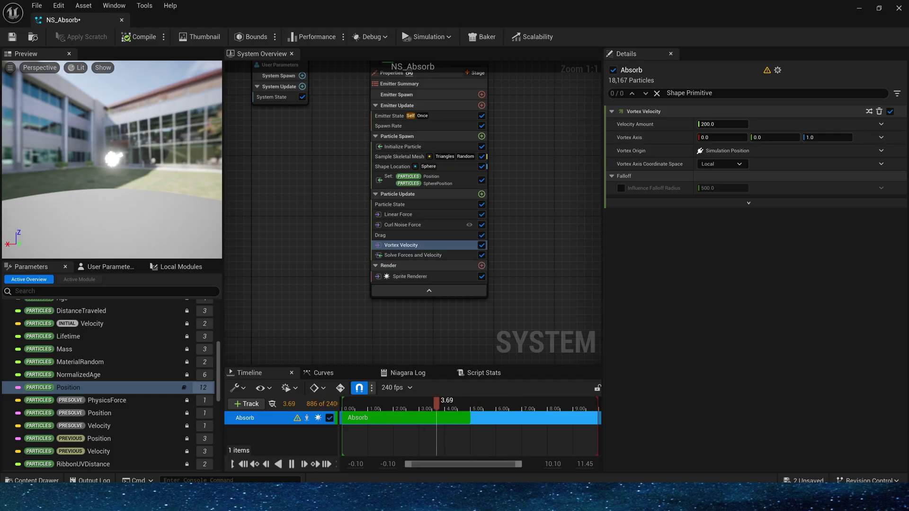
{"action": "left_click", "coordinate": [715, 127]}
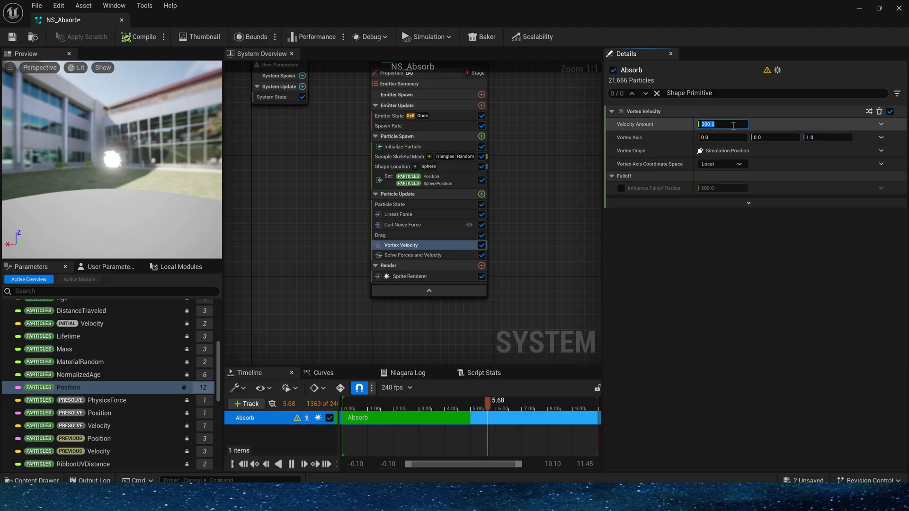
{"action": "type", "text": "2"}
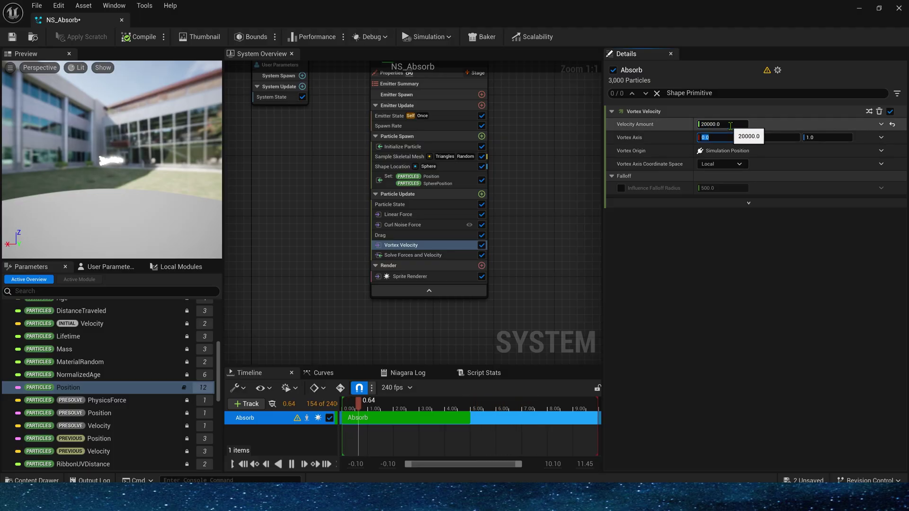
{"action": "left_click_drag", "start_coordinate": [128, 142], "coordinate": [77, 171]}
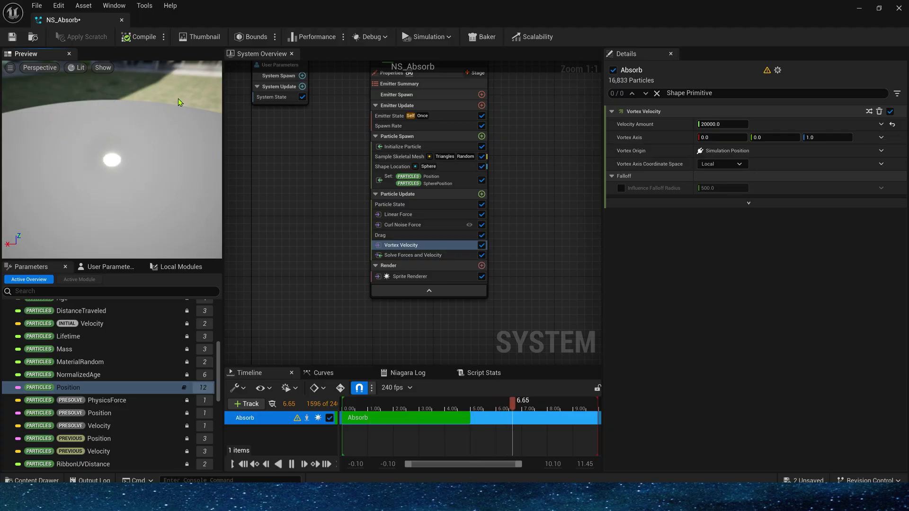
{"action": "left_click_drag", "start_coordinate": [180, 104], "coordinate": [115, 230]}
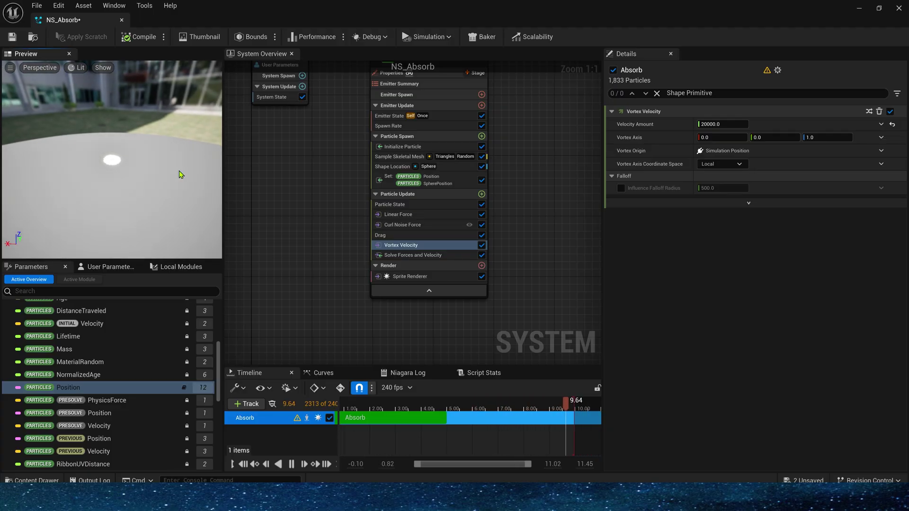
- Set the Vortex Velocity's vortex axis to Normalize Vector and check how the Linear Force's vector is set up
{"action": "left_click", "coordinate": [881, 151]}
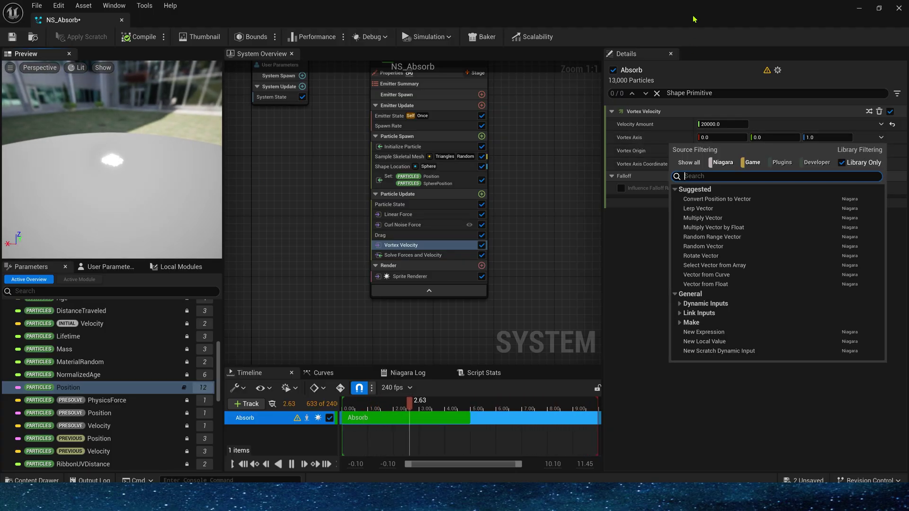
{"action": "type", "text": "norm"}
{"action": "left_click", "coordinate": [736, 200]}
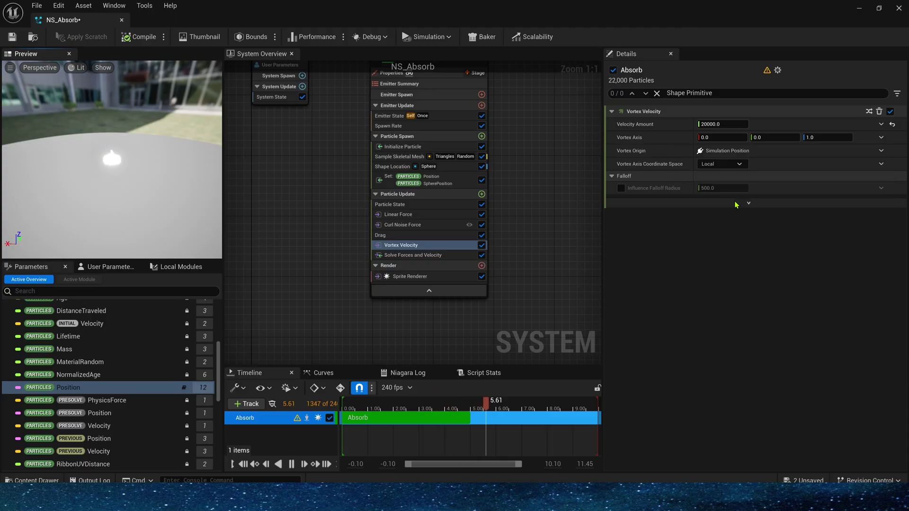
{"action": "left_click", "coordinate": [881, 151]}
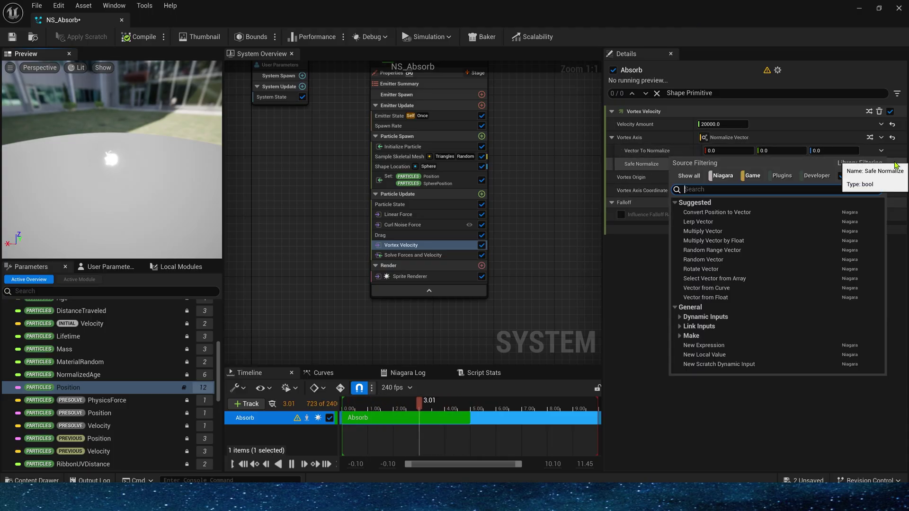
{"action": "left_click", "coordinate": [398, 215]}
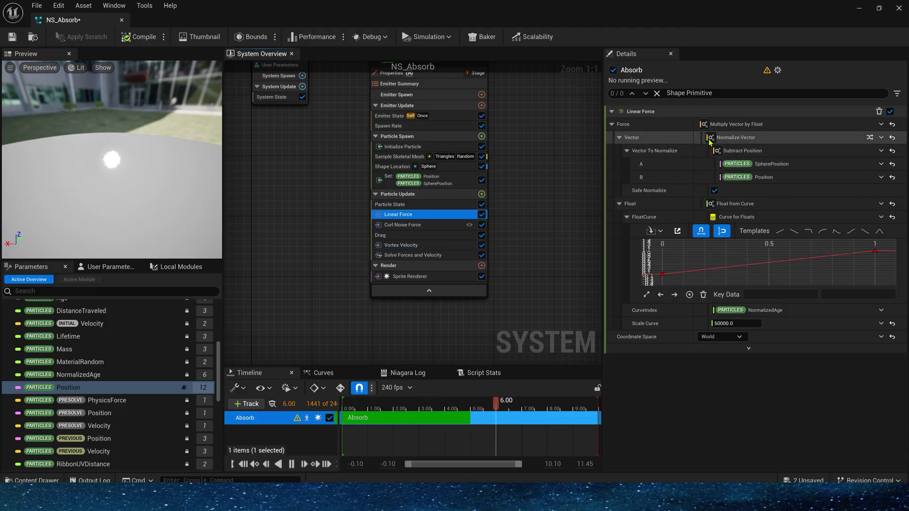
- Move Vortex Velocity above Drag and use Make Vector as its axis's vector to normalize
{"action": "left_click", "coordinate": [401, 236]}
{"action": "left_click", "coordinate": [881, 150]}
{"action": "type", "text": "make"}
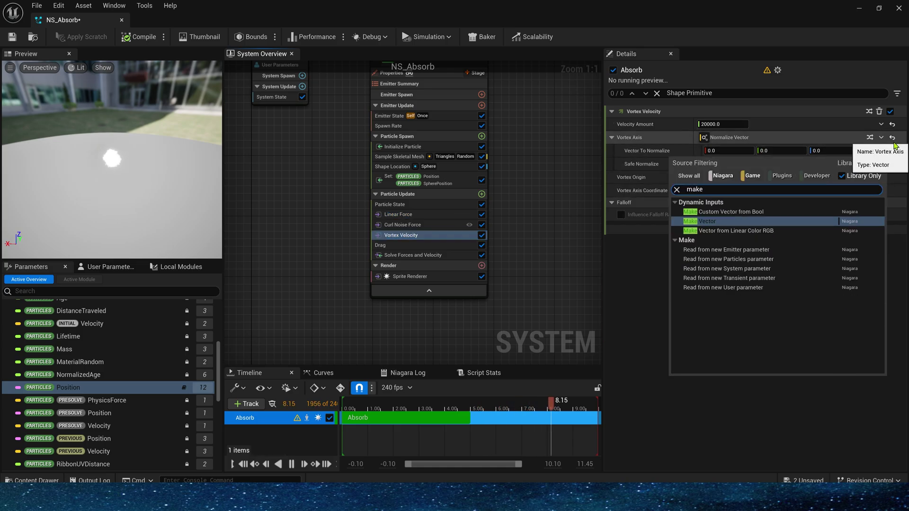
{"action": "left_click", "coordinate": [717, 223]}
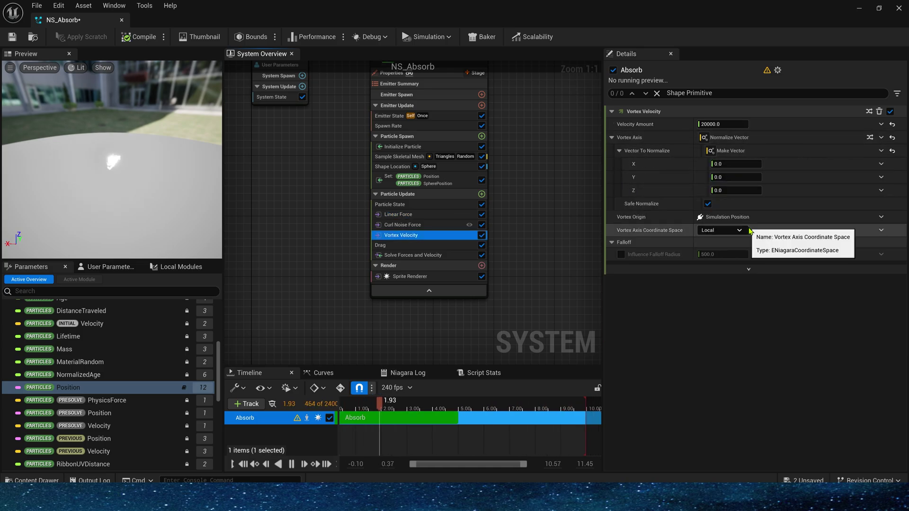
- Set the X component of Make Vector to Subtract Float, with Make Float from Vector as its input A
{"action": "left_click", "coordinate": [881, 164]}
{"action": "type", "text": "sub"}
{"action": "left_click", "coordinate": [713, 237]}
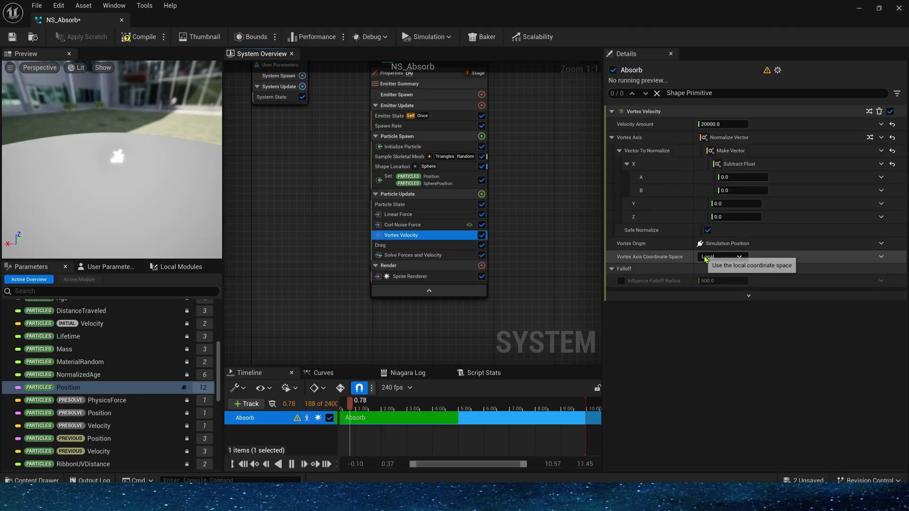
{"action": "left_click", "coordinate": [881, 178]}
{"action": "type", "text": "make"}
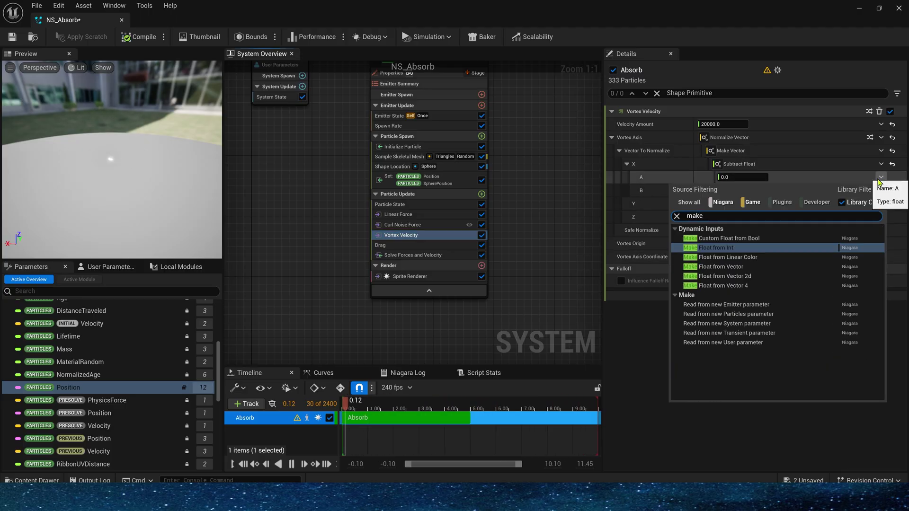
{"action": "left_click", "coordinate": [763, 269]}
- Link SpherePosition to the vector of input A and copy the whole of input A onto input B
{"action": "scroll", "coordinate": [142, 360], "scroll_direction": "down", "scroll_amount": 5}
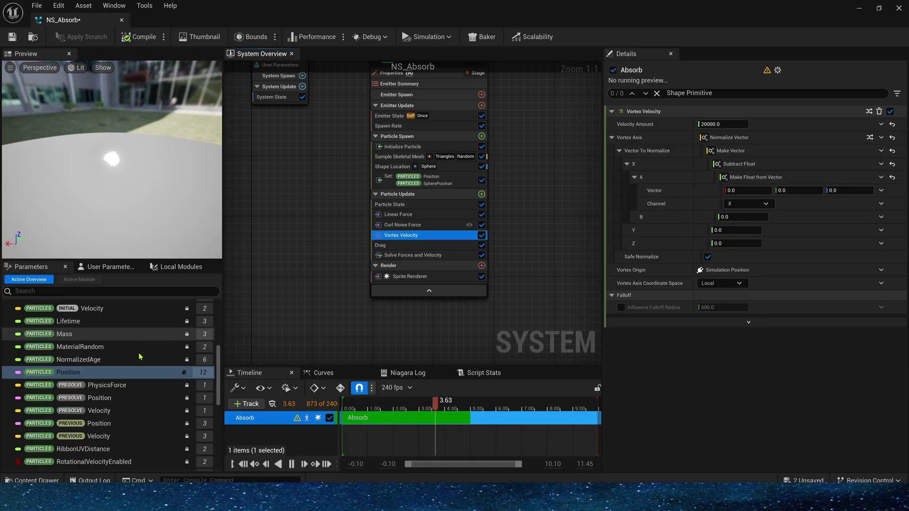
{"action": "left_click_drag", "start_coordinate": [86, 404], "coordinate": [757, 191]}
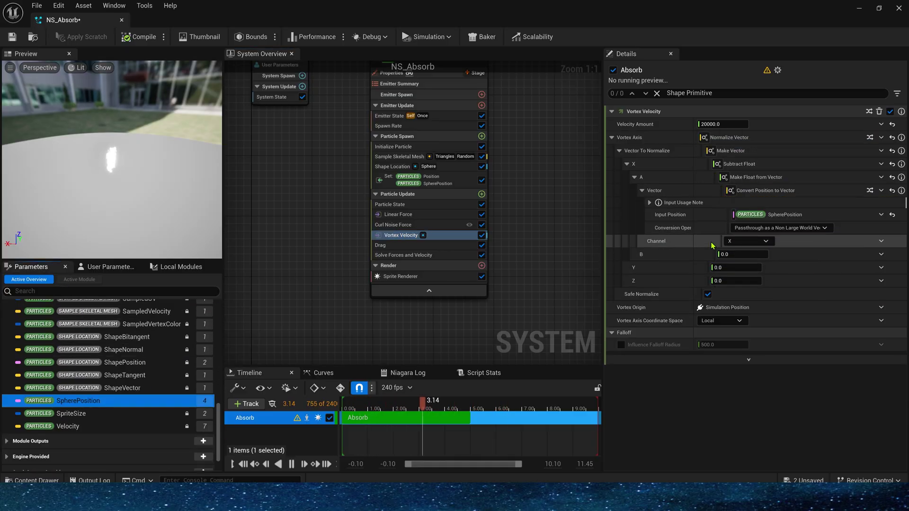
{"action": "left_click", "coordinate": [811, 178]}
{"action": "key", "text": "ctrl+c"}
{"action": "left_click", "coordinate": [828, 255]}
{"action": "key", "text": "ctrl+v"}
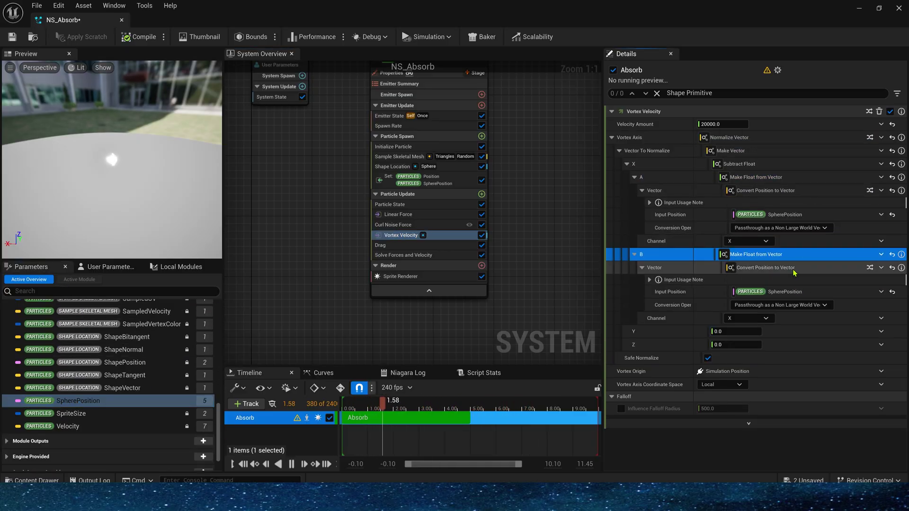
- Replace input B's position with a link to Engine Emitter SimulationPosition
{"action": "left_click", "coordinate": [892, 292]}
{"action": "left_click", "coordinate": [881, 291]}
{"action": "type", "text": "sim"}
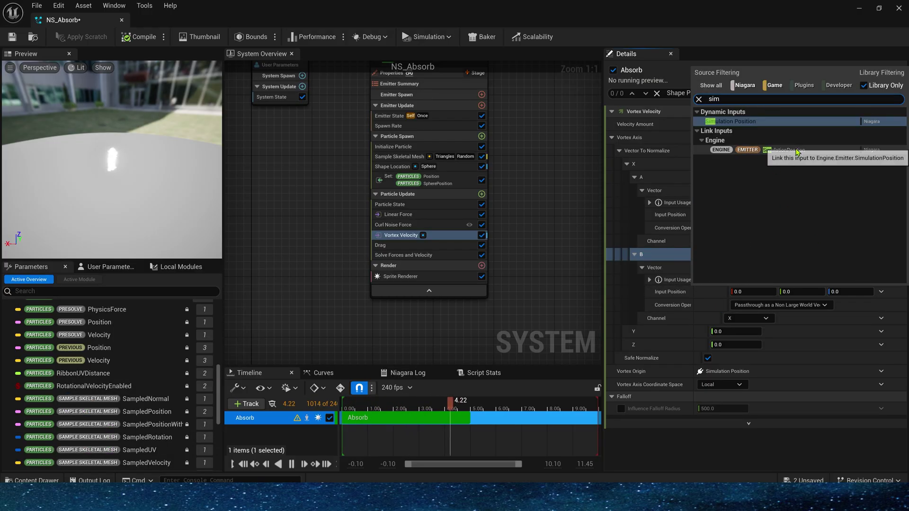
{"action": "left_click", "coordinate": [797, 152]}
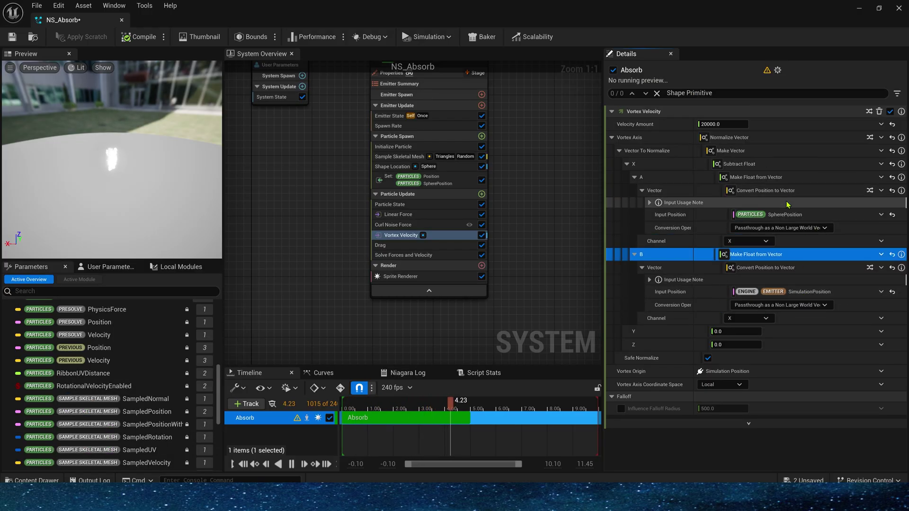
- Copy the X component's Subtract Float setup onto the Y component of Make Vector
{"action": "left_click", "coordinate": [789, 164]}
{"action": "key", "text": "ctrl+c"}
{"action": "left_click", "coordinate": [789, 331]}
{"action": "key", "text": "ctrl+v"}
- Set the channel of both inputs A and B in the Y component's Subtract Float to Y
{"action": "scroll", "coordinate": [789, 325], "scroll_direction": "down", "scroll_amount": 5}
{"action": "left_click", "coordinate": [760, 333]}
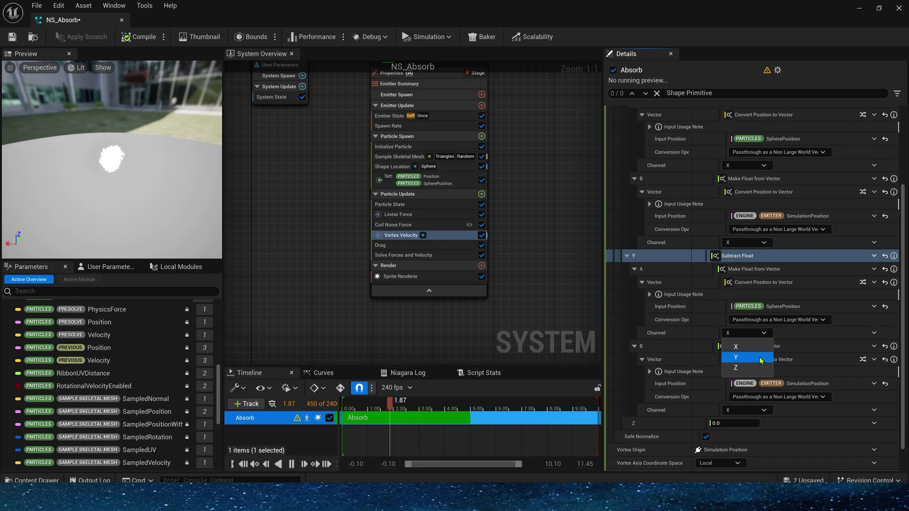
{"action": "left_click", "coordinate": [756, 358]}
{"action": "scroll", "coordinate": [753, 369], "scroll_direction": "down", "scroll_amount": 1}
{"action": "left_click", "coordinate": [746, 374]}
{"action": "left_click", "coordinate": [737, 395]}
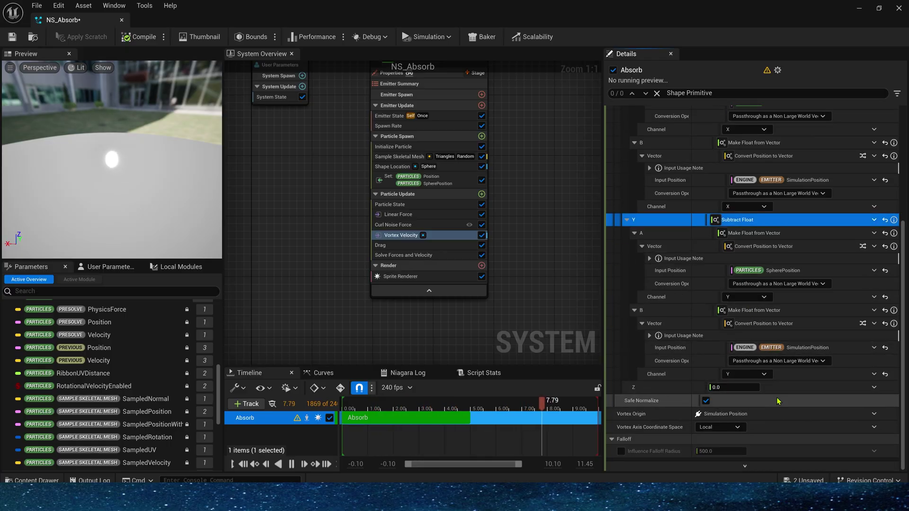
- Save the Niagara system and play the level to examine the vortex motion around the mannequin
{"action": "key", "text": "ctrl+s"}
{"action": "scroll", "coordinate": [753, 258], "scroll_direction": "up", "scroll_amount": 3}
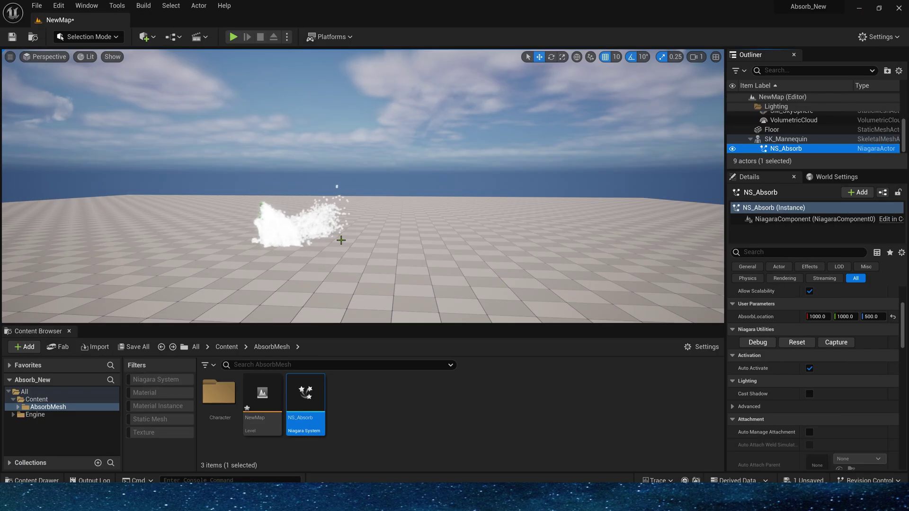
{"action": "right_click_drag", "start_coordinate": [341, 240], "coordinate": [274, 217]}
{"action": "key", "text": "alt+p"}
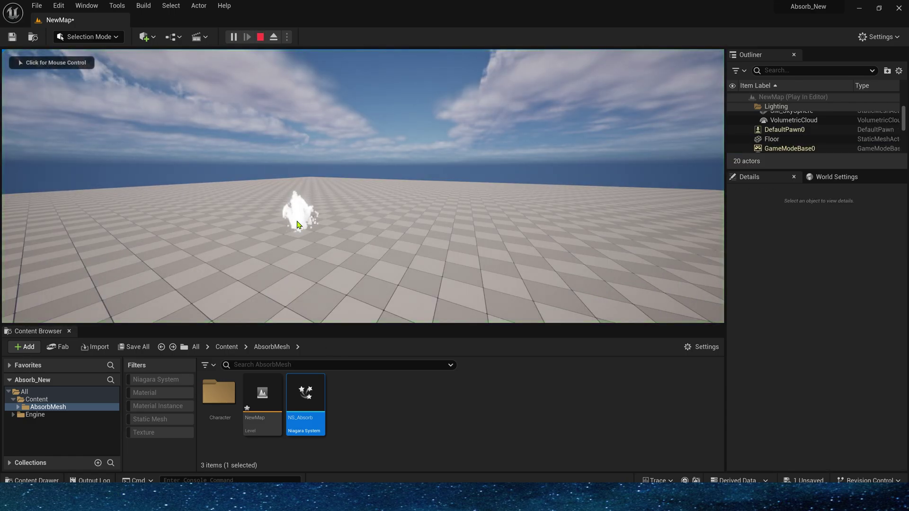
{"action": "left_click", "coordinate": [297, 224]}
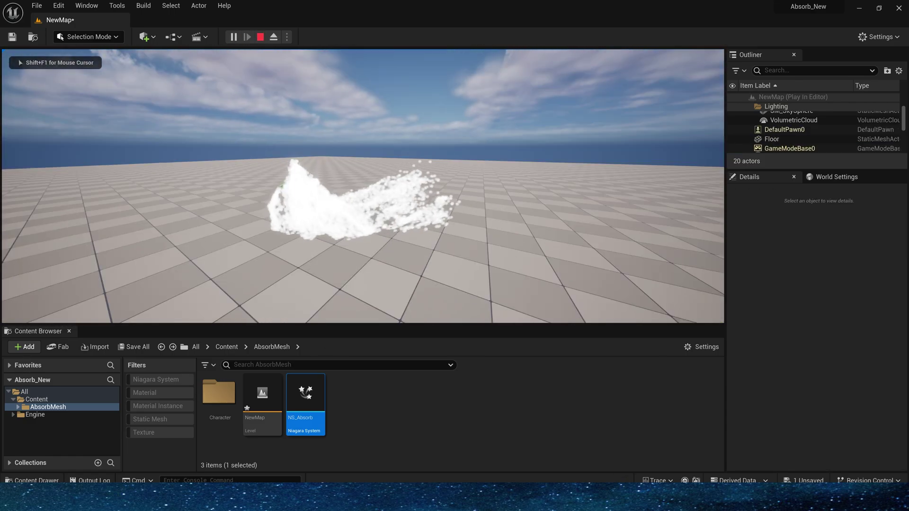
{"action": "key", "text": "Escape"}
{"action": "right_click_drag", "start_coordinate": [360, 268], "coordinate": [326, 232]}
{"action": "key", "text": "s"}
- Set NS_Absorb's Vortex Origin to Add Vector to Position, with its position linked to Engine Emitter SimulationPosition
{"action": "double_click", "coordinate": [307, 396]}
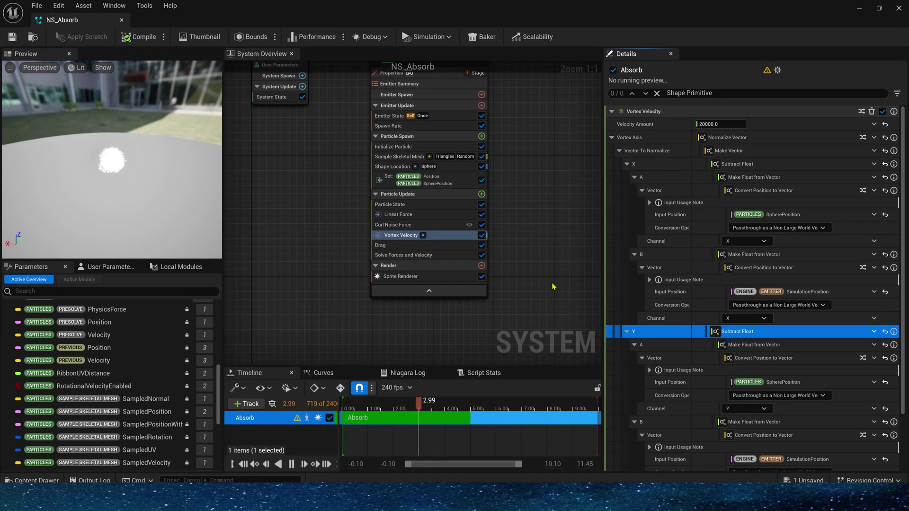
{"action": "scroll", "coordinate": [644, 417], "scroll_direction": "down", "scroll_amount": 3}
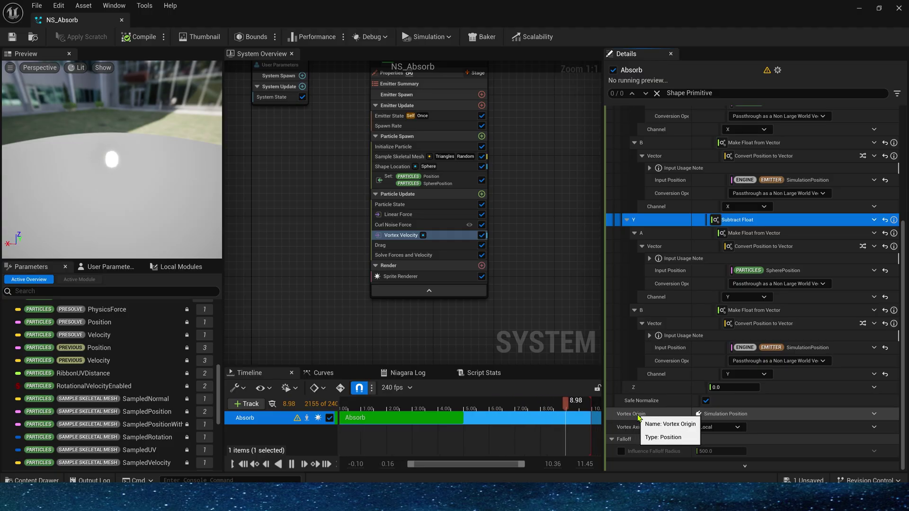
{"action": "left_click", "coordinate": [874, 413]}
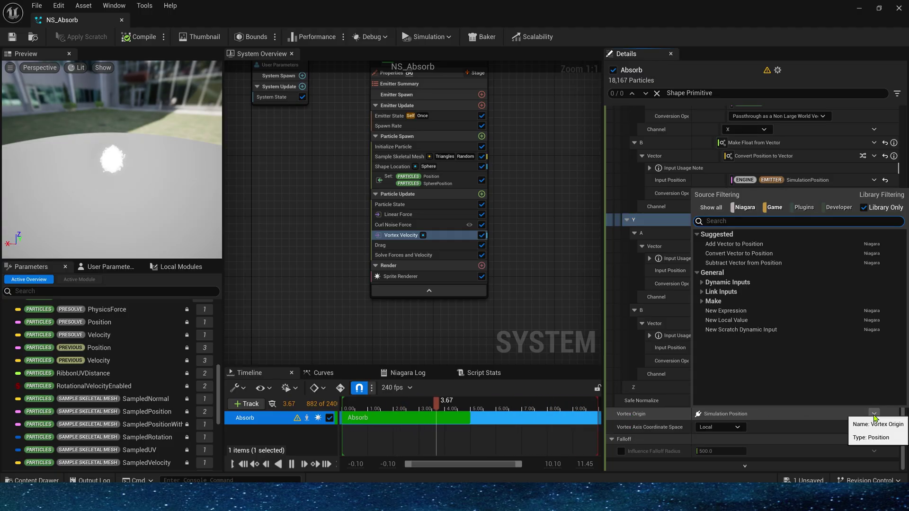
{"action": "type", "text": "add"}
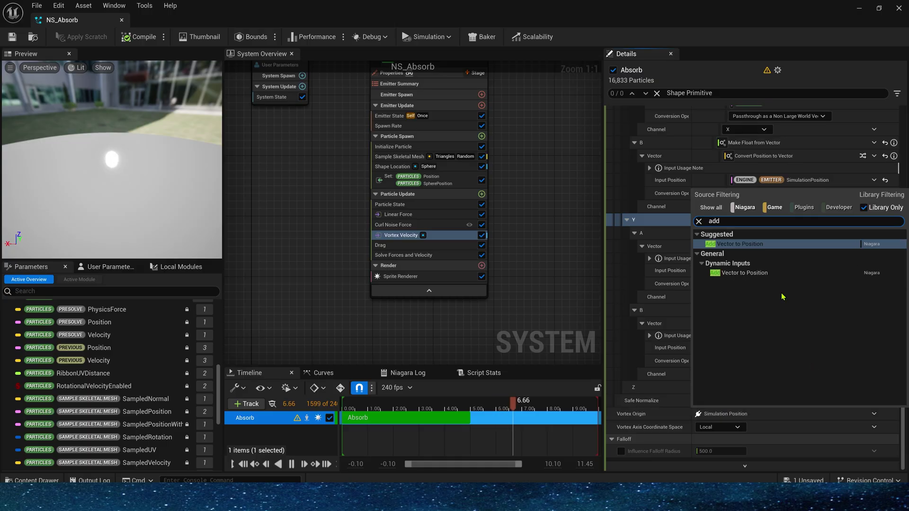
{"action": "key", "text": "Return"}
{"action": "left_click", "coordinate": [874, 400]}
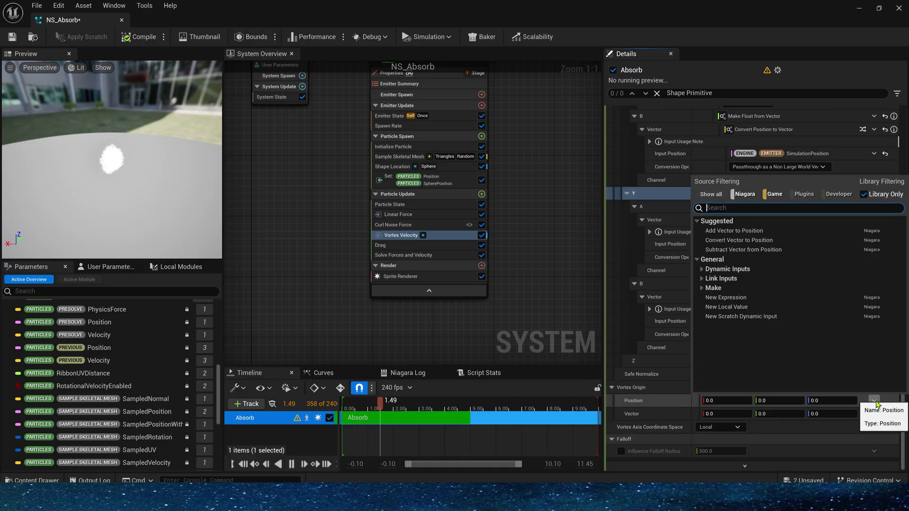
{"action": "type", "text": "sim"}
{"action": "left_click", "coordinate": [760, 259]}
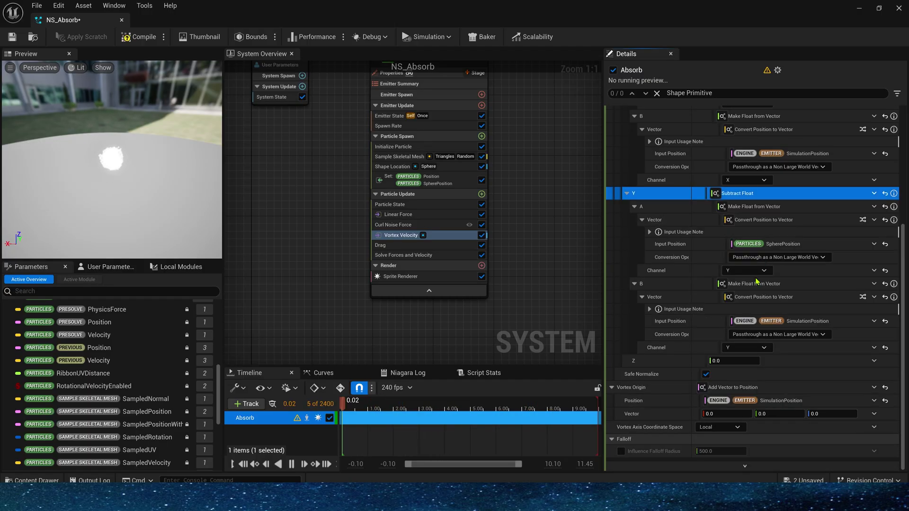
- Set the Vortex Origin vector's Z to 90 and the Vortex Axis Coordinate Space to World, and save the system
{"action": "left_click", "coordinate": [826, 414]}
{"action": "type", "text": "90"}
{"action": "key", "text": "Tab"}
{"action": "left_click", "coordinate": [721, 427]}
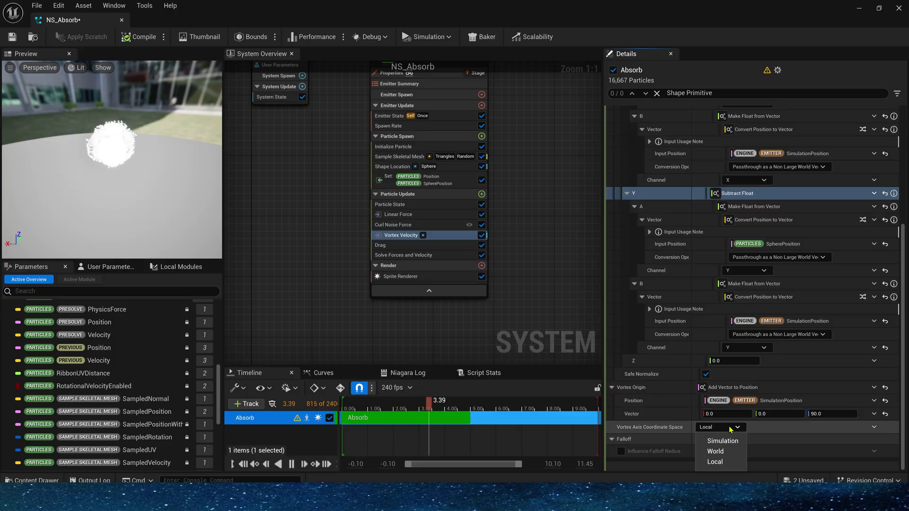
{"action": "left_click", "coordinate": [716, 452]}
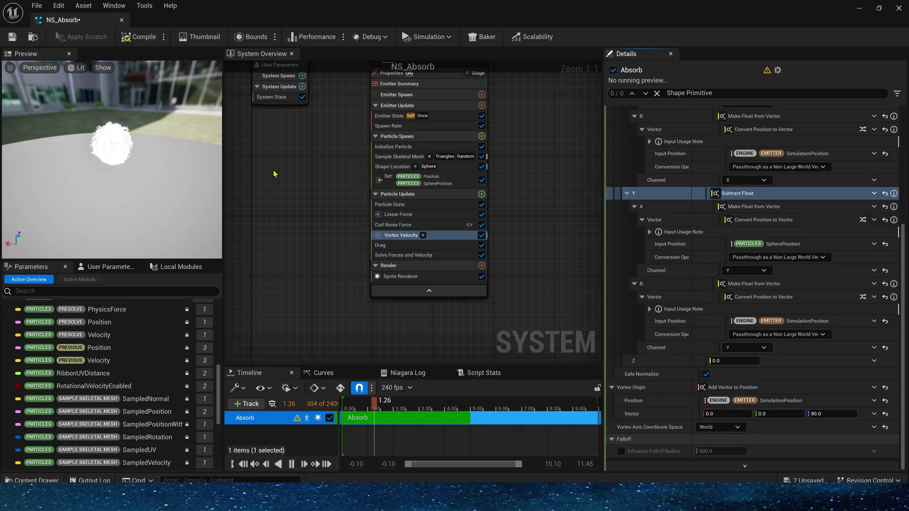
{"action": "left_click", "coordinate": [13, 37]}
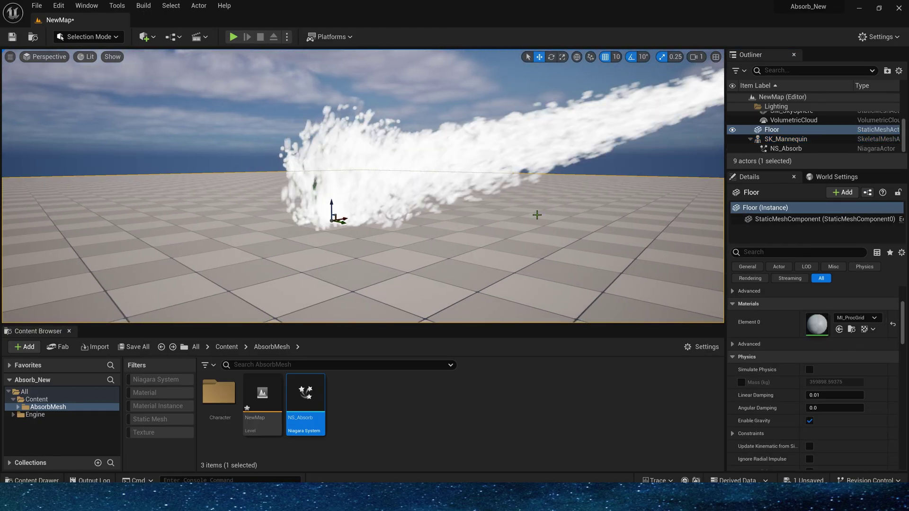
- Play the level to examine the absorb effect, and save the map
{"action": "key", "text": "alt+p"}
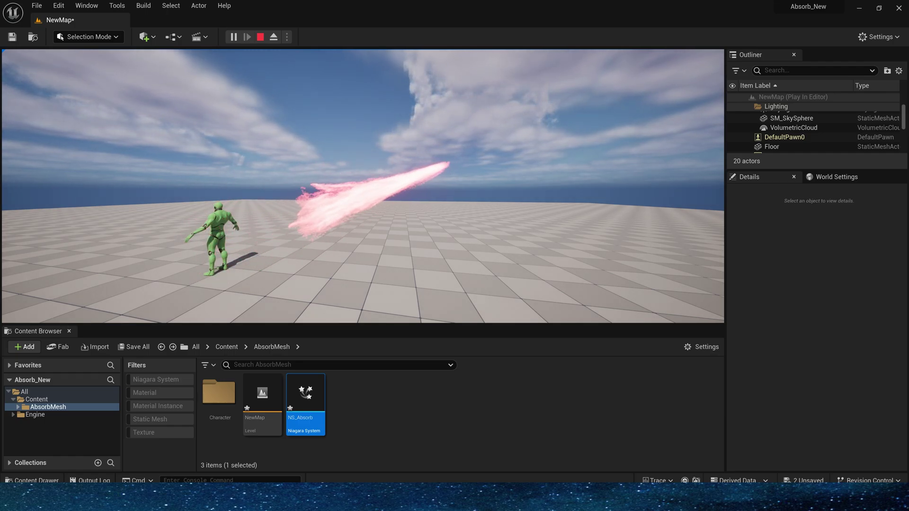
{"action": "key", "text": "Escape"}
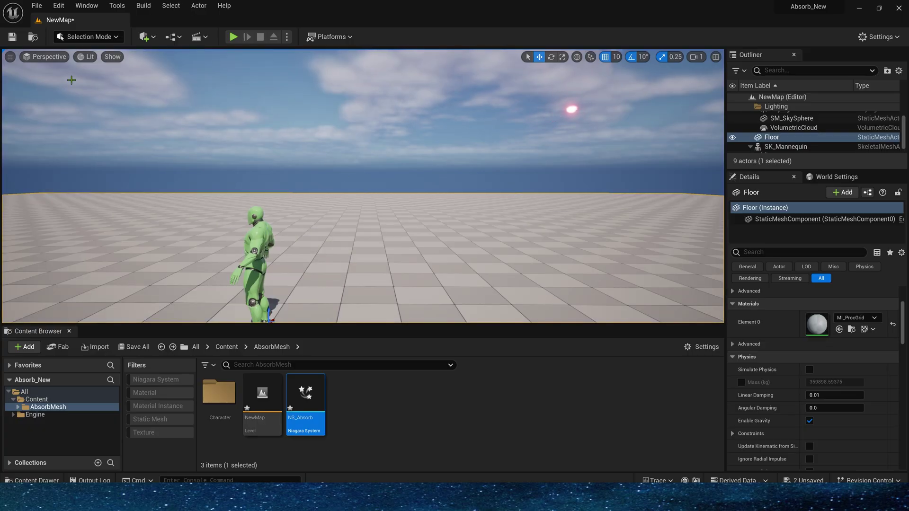
{"action": "key", "text": "ctrl+s"}
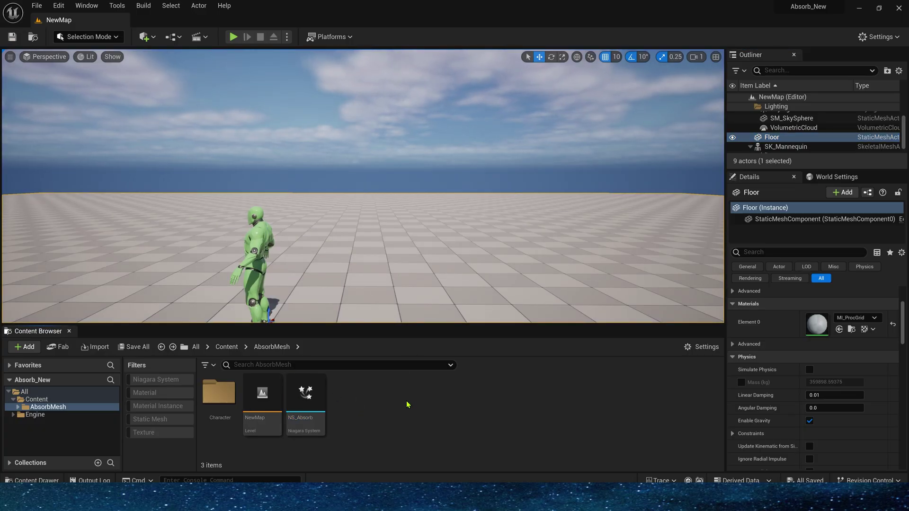
- Create an Actor Blueprint class named BP_Absorb in the AbsorbMesh folder and open it
{"action": "right_click", "coordinate": [390, 404]}
{"action": "left_click", "coordinate": [438, 139]}
{"action": "left_click", "coordinate": [336, 180]}
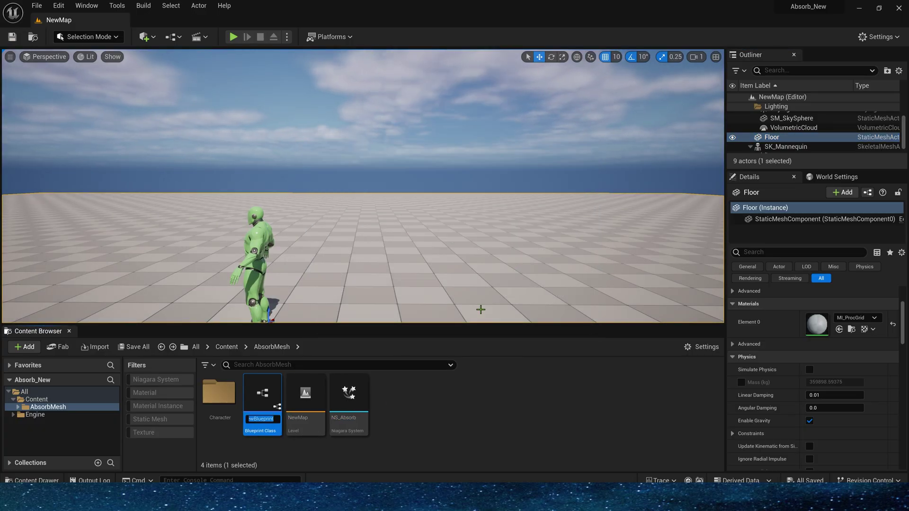
{"action": "double_click", "coordinate": [262, 391]}
- Delete the default event nodes other than Event BeginPlay from the Event Graph
{"action": "left_click_drag", "start_coordinate": [189, 215], "coordinate": [280, 330]}
{"action": "key", "text": "Delete"}
{"action": "right_click_drag", "start_coordinate": [363, 173], "coordinate": [359, 222]}
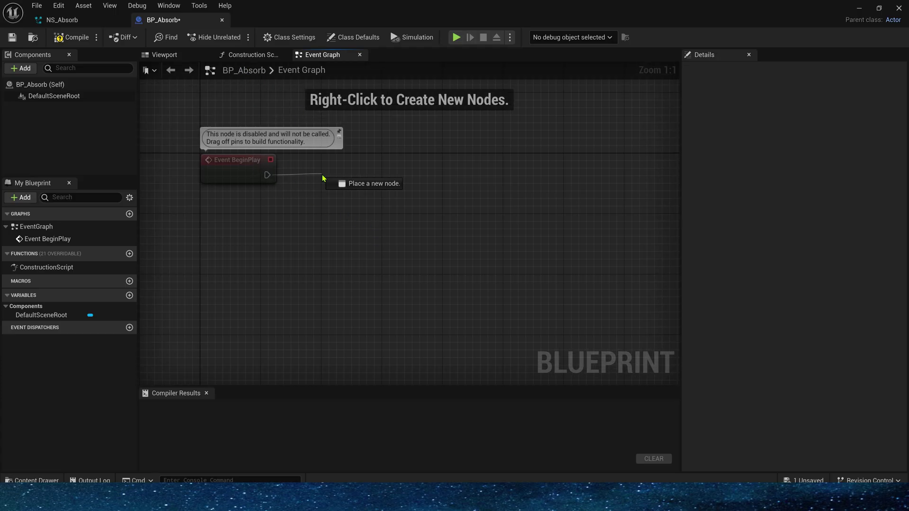
- Add a DefaultSceneRoot reference to the graph with a Get World Location node connected to it
{"action": "left_click_drag", "start_coordinate": [322, 174], "coordinate": [322, 174]}
{"action": "left_click_drag", "start_coordinate": [57, 97], "coordinate": [314, 242]}
{"action": "type", "text": "getwor"}
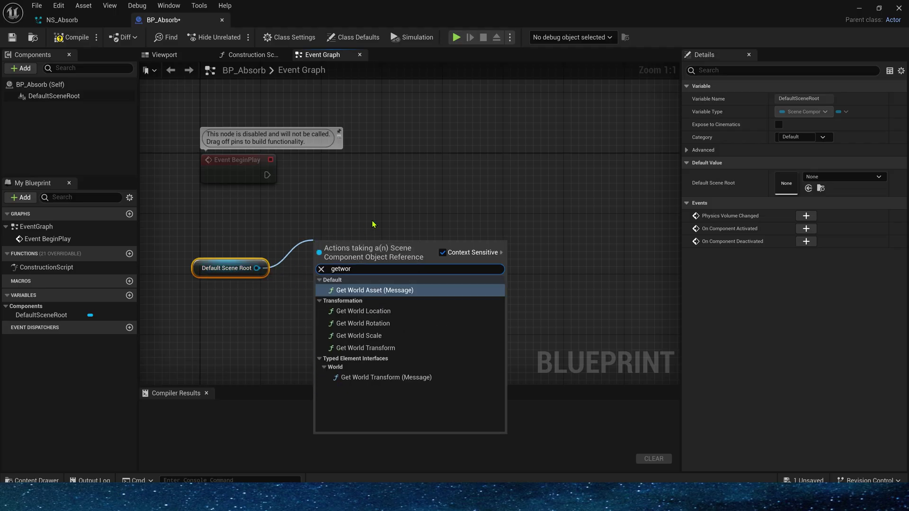
{"action": "left_click", "coordinate": [363, 311]}
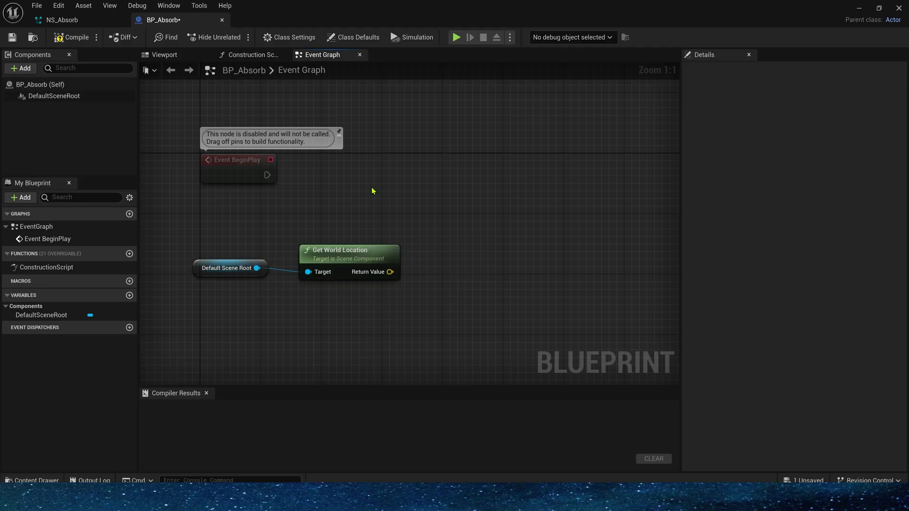
- Add a Spawn System Attached node after Event BeginPlay, with NS_Absorb as its system template
{"action": "right_click_drag", "start_coordinate": [268, 180], "coordinate": [222, 201]}
{"action": "left_click_drag", "start_coordinate": [221, 197], "coordinate": [404, 208]}
{"action": "type", "text": "spawn"}
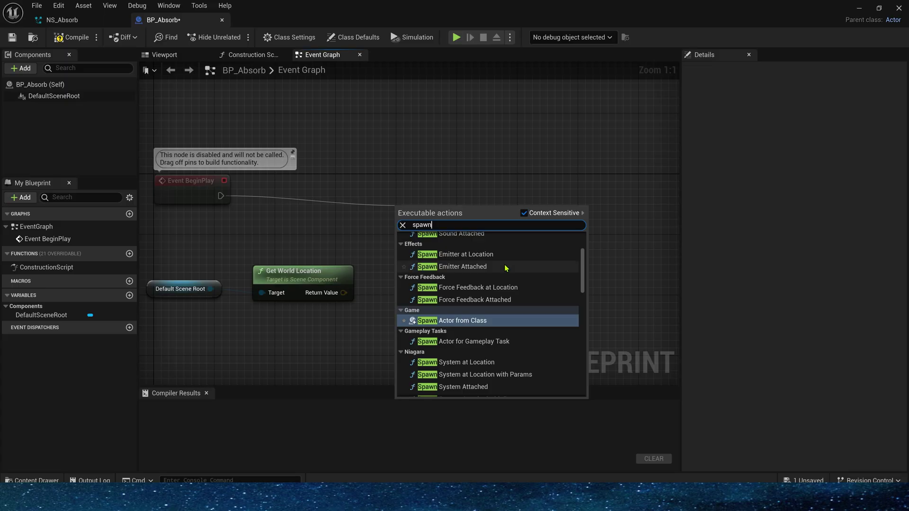
{"action": "left_click", "coordinate": [488, 387]}
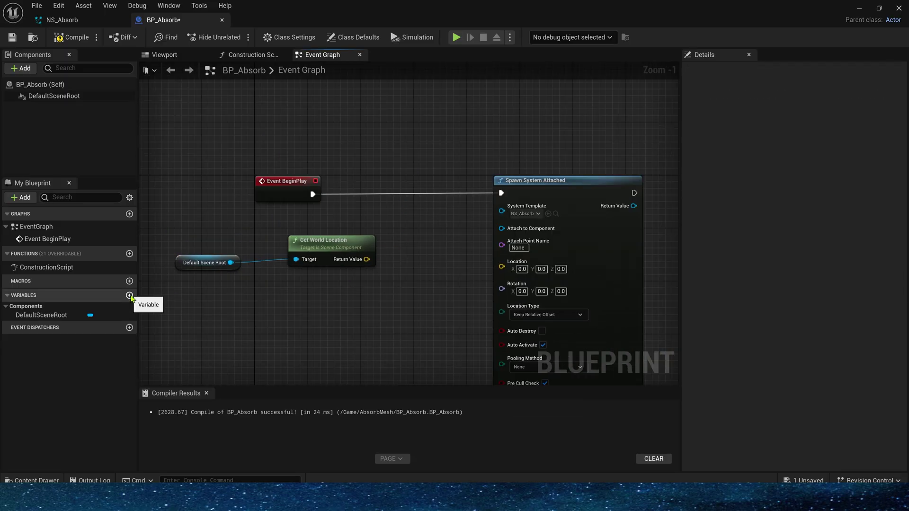
- Create a variable named Character of type Skeletal Mesh Actor object reference
{"action": "left_click", "coordinate": [129, 295]}
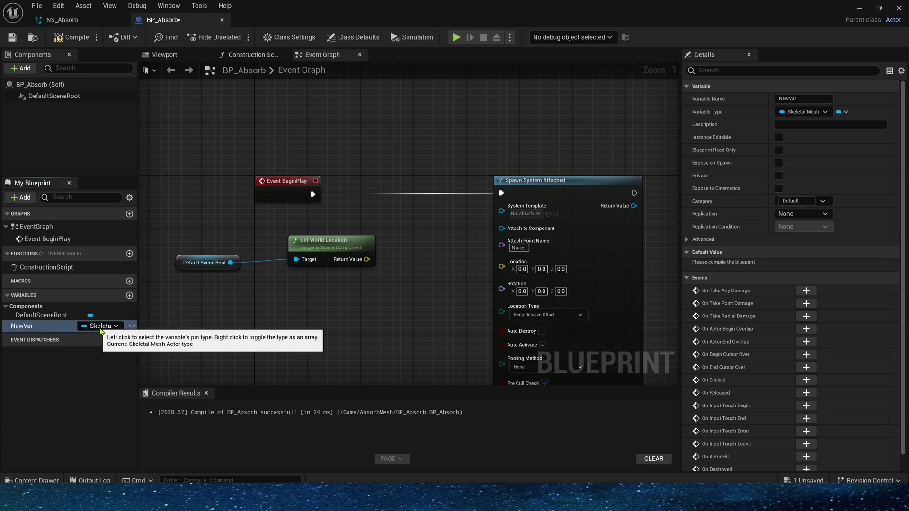
{"action": "left_click", "coordinate": [101, 327]}
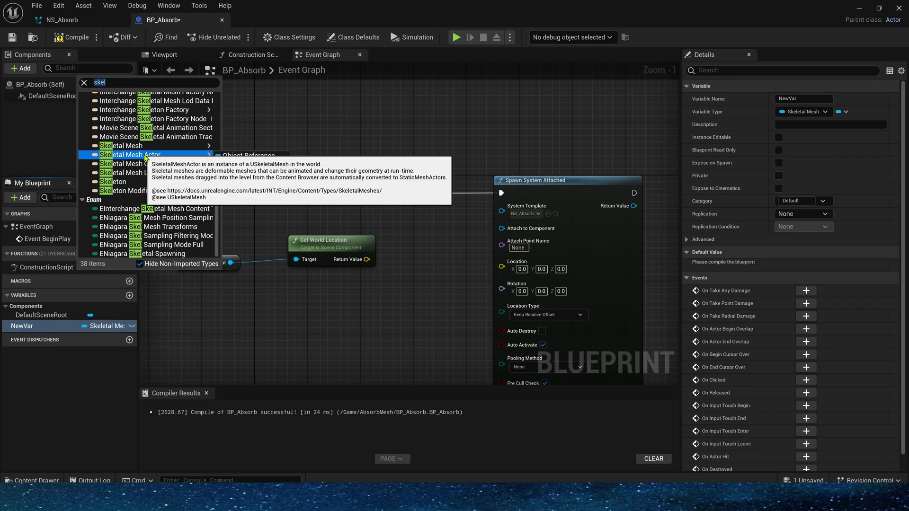
{"action": "left_click", "coordinate": [265, 207]}
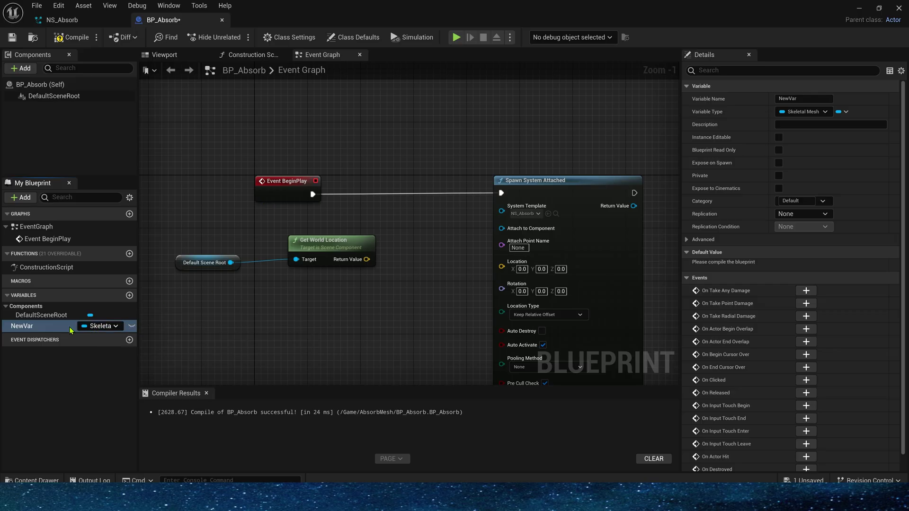
{"action": "double_click", "coordinate": [52, 327]}
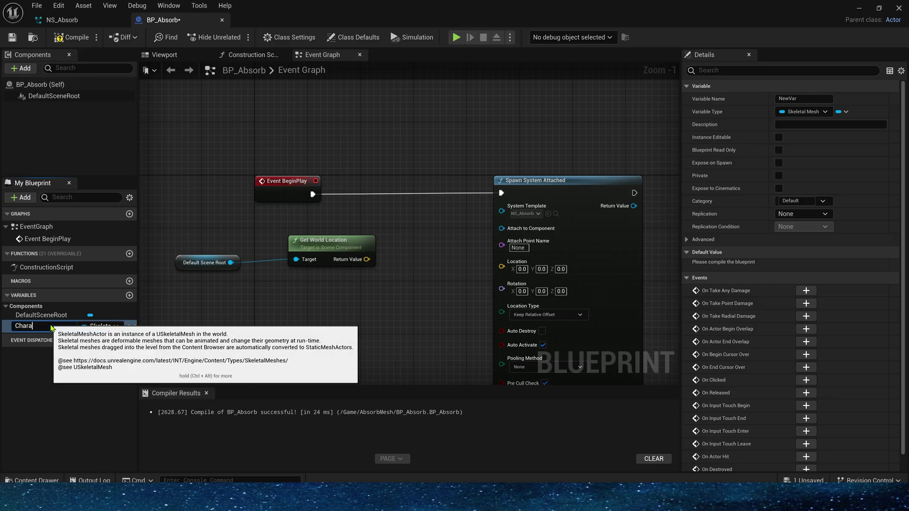
{"action": "key", "text": "Return"}
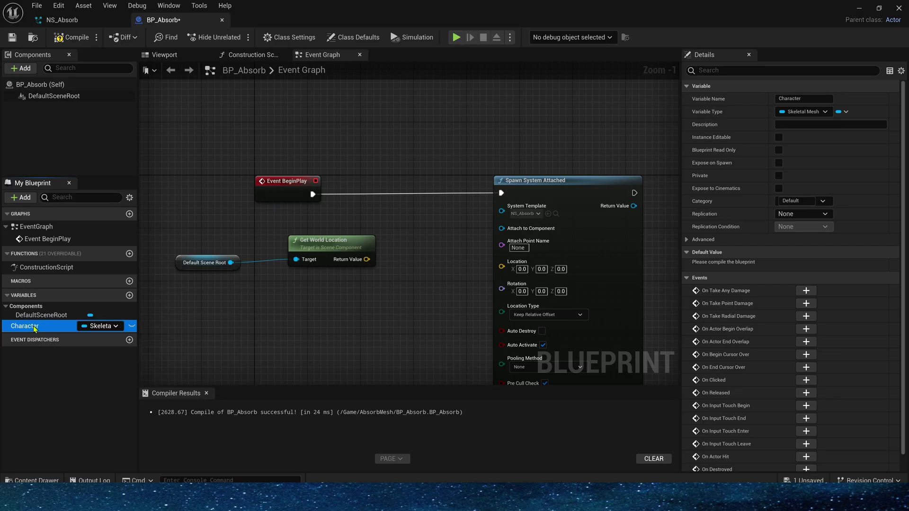
- Get the Skeletal Mesh Component from the Character variable and connect it to Attach to Component on Spawn System Attached
{"action": "left_click_drag", "start_coordinate": [192, 226], "coordinate": [318, 226], "text": "ctrl"}
{"action": "type", "text": "skel"}
{"action": "scroll", "coordinate": [457, 321], "scroll_direction": "down", "scroll_amount": 10}
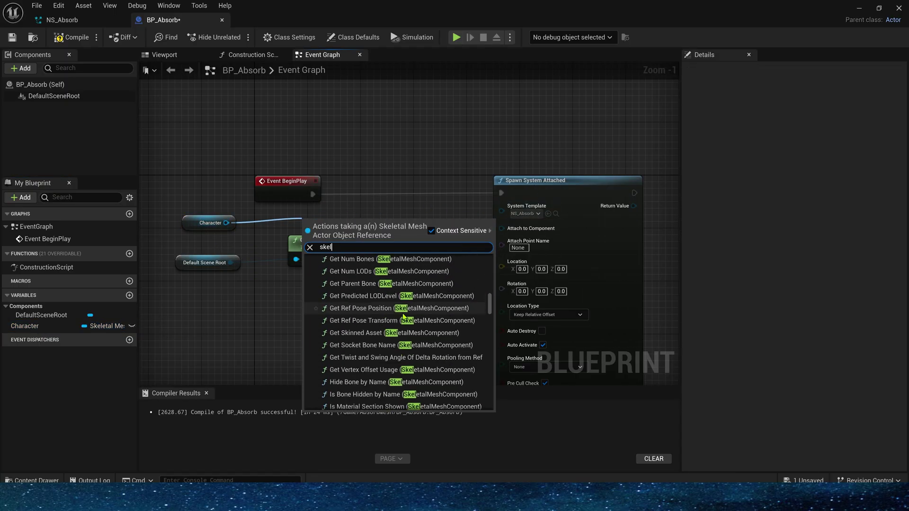
{"action": "left_click_drag", "start_coordinate": [491, 311], "coordinate": [490, 397]}
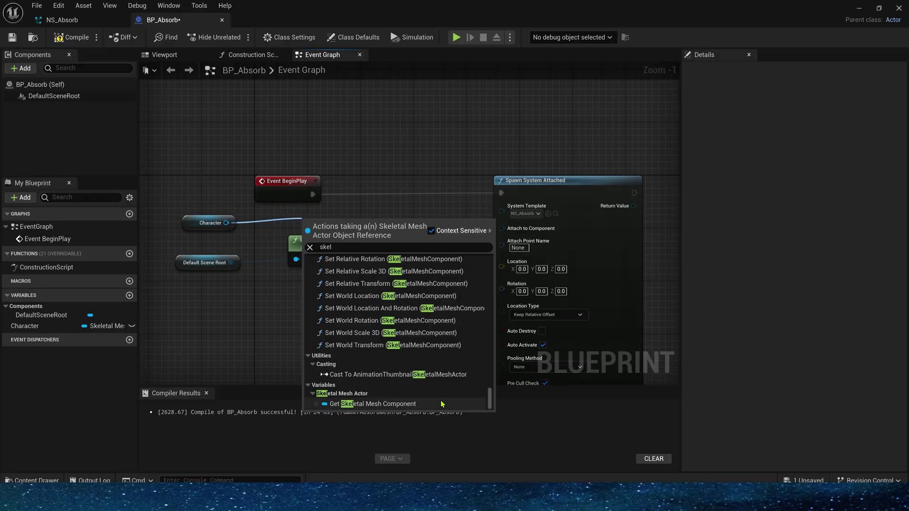
{"action": "left_click", "coordinate": [395, 404]}
{"action": "scroll", "coordinate": [317, 221], "scroll_direction": "up", "scroll_amount": 1}
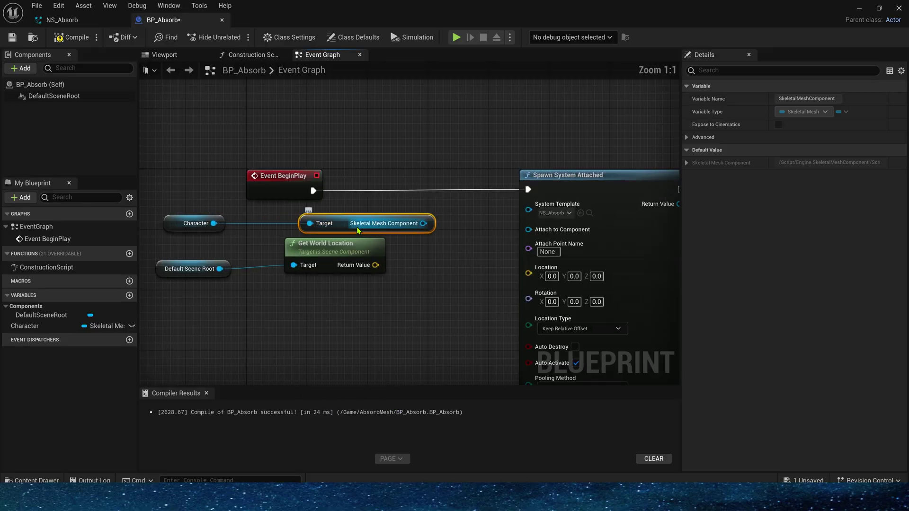
{"action": "left_click_drag", "start_coordinate": [341, 223], "coordinate": [298, 223]}
{"action": "left_click_drag", "start_coordinate": [385, 223], "coordinate": [535, 233]}
- Move the Default Scene Root and Get World Location nodes together to the space beyond Spawn System Attached
{"action": "left_click_drag", "start_coordinate": [176, 325], "coordinate": [341, 288]}
{"action": "left_click", "coordinate": [419, 269]}
{"action": "left_click", "coordinate": [237, 305], "text": "ctrl"}
{"action": "right_click_drag", "start_coordinate": [383, 305], "coordinate": [263, 282]}
{"action": "left_click_drag", "start_coordinate": [265, 274], "coordinate": [517, 285]}
{"action": "left_click_drag", "start_coordinate": [533, 343], "coordinate": [528, 339]}
{"action": "left_click_drag", "start_coordinate": [493, 284], "coordinate": [547, 315]}
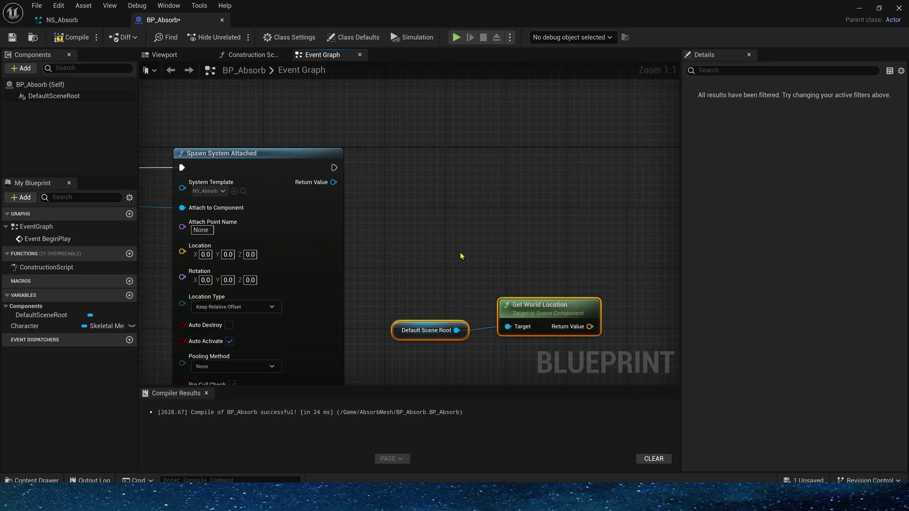
- Add a Set Niagara Variable (Vector3) node targeting Spawn System Attached's return value, and feed Get World Location into its In Value
{"action": "scroll", "coordinate": [447, 245], "scroll_direction": "down", "scroll_amount": 2}
{"action": "left_click_drag", "start_coordinate": [263, 156], "coordinate": [443, 157]}
{"action": "type", "text": "setnia"}
{"action": "scroll", "coordinate": [582, 303], "scroll_direction": "down", "scroll_amount": 5}
{"action": "left_click", "coordinate": [563, 284]}
{"action": "left_click_drag", "start_coordinate": [493, 161], "coordinate": [527, 133]}
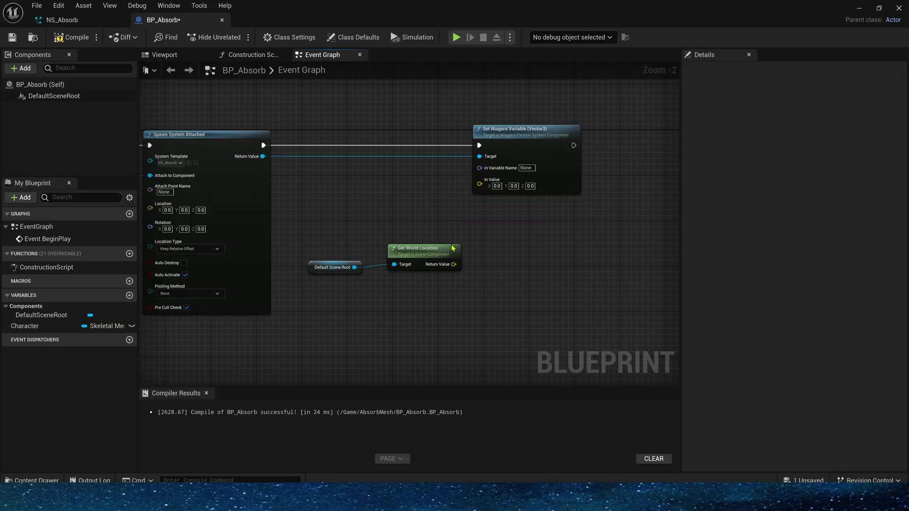
{"action": "left_click_drag", "start_coordinate": [454, 264], "coordinate": [480, 184]}
- Copy the AbsorbLocation user parameter's name from NS_Absorb into In Variable Name, and compile BP_Absorb
{"action": "left_click", "coordinate": [62, 20]}
{"action": "left_click", "coordinate": [101, 267]}
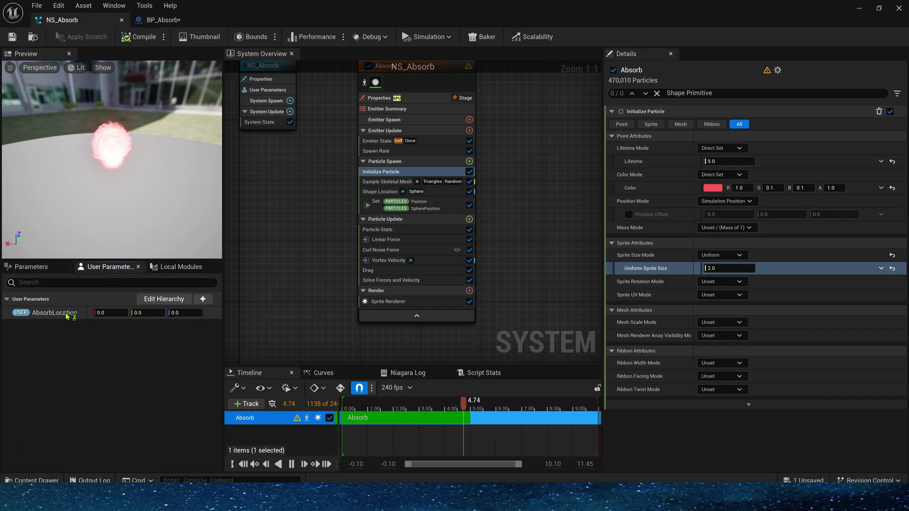
{"action": "right_click", "coordinate": [66, 315]}
{"action": "left_click", "coordinate": [115, 343]}
{"action": "left_click", "coordinate": [167, 20]}
{"action": "left_click", "coordinate": [525, 169]}
{"action": "key", "text": "ctrl+v"}
{"action": "scroll", "coordinate": [505, 188], "scroll_direction": "up", "scroll_amount": 2}
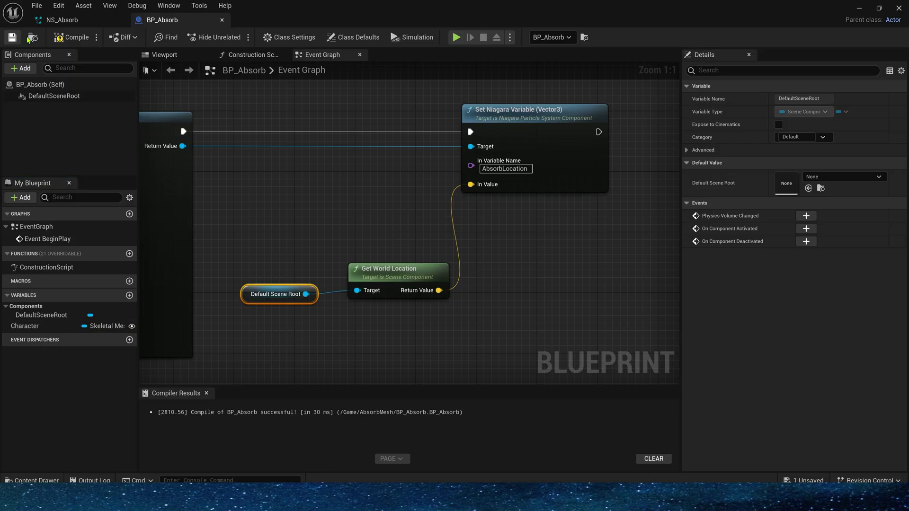
{"action": "left_click", "coordinate": [71, 37]}
- Play the level to check how BP_Absorb pulls the particles from the mannequin to its location
{"action": "left_click", "coordinate": [860, 9]}
{"action": "left_click", "coordinate": [230, 37]}
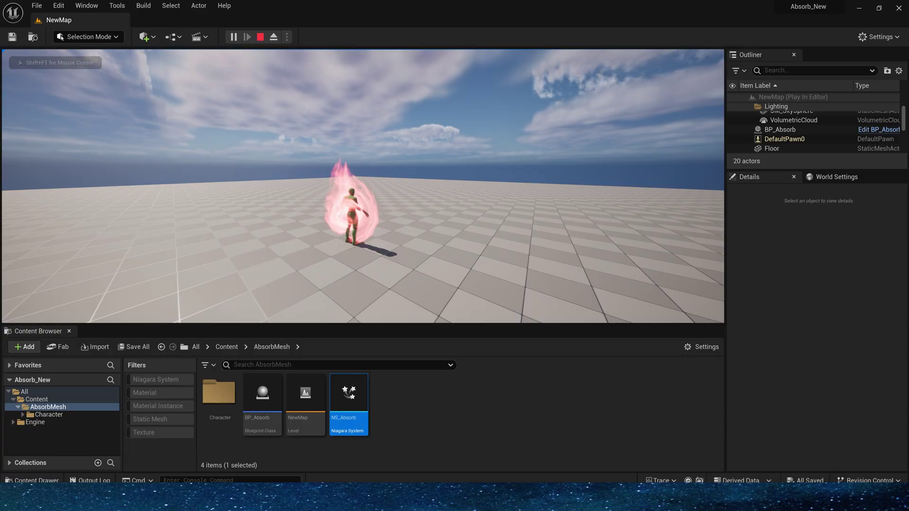
{"action": "key", "text": "Escape"}
{"action": "key", "text": "alt+p"}
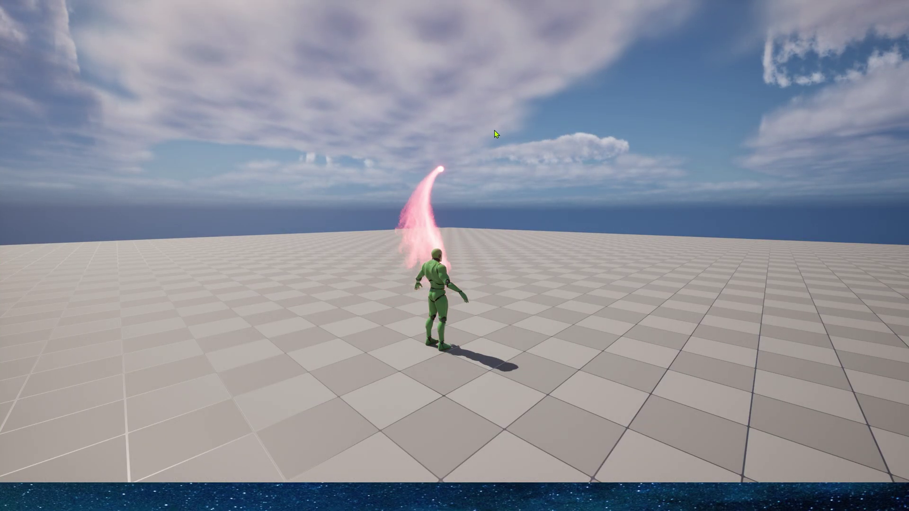
- Replay the level from several viewing angles to check how the particle stream reaches BP_Absorb's location, and stop playing
{"action": "key", "text": "Escape"}
{"action": "key", "text": "alt+p"}
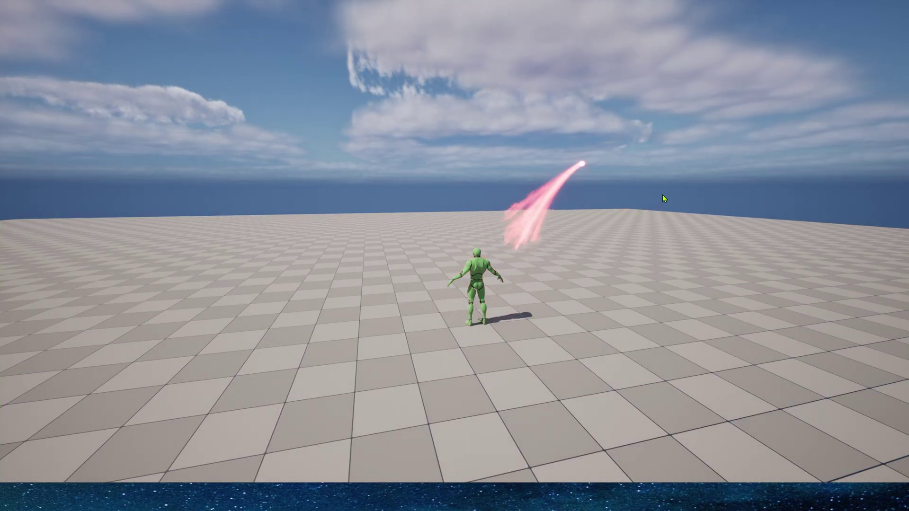
{"action": "key", "text": "Escape"}
{"action": "key", "text": "alt+p"}
{"action": "left_click", "coordinate": [564, 168]}
{"action": "key", "text": "w"}
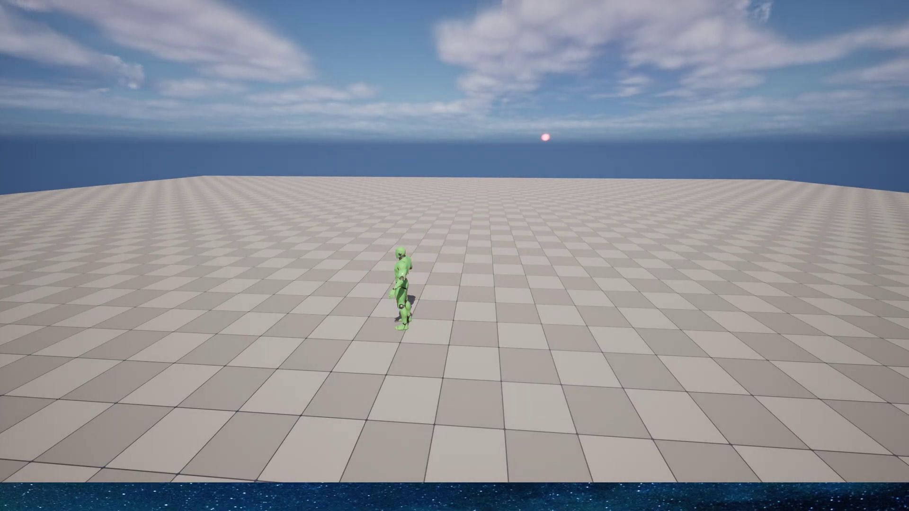
{"action": "key", "text": "Escape"}
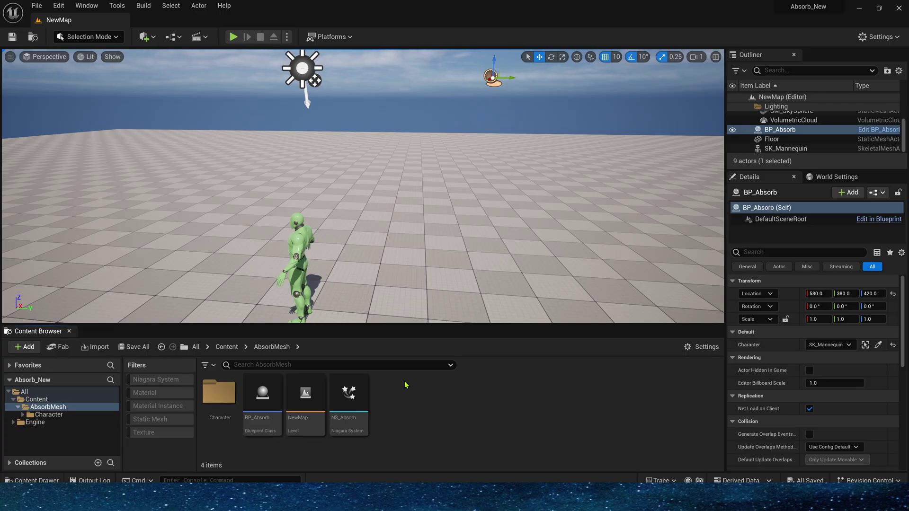
- Create a material named M_Absorb in the AbsorbMesh folder and open it
{"action": "right_click", "coordinate": [436, 400]}
{"action": "left_click", "coordinate": [510, 386]}
{"action": "type", "text": "M_Absorb"}
{"action": "key", "text": "Return"}
- Set M_Absorb's Blend Mode to Masked and enable Two Sided
{"action": "left_click", "coordinate": [104, 391]}
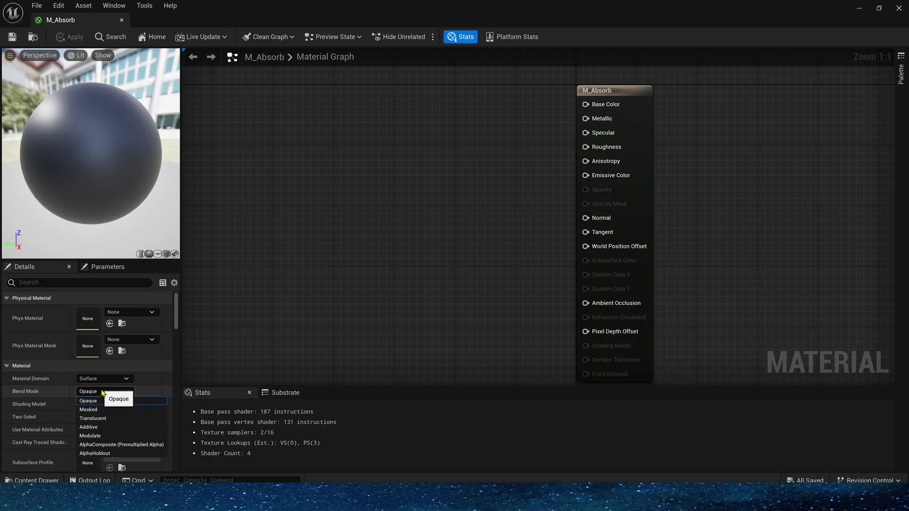
{"action": "left_click", "coordinate": [94, 410]}
{"action": "left_click", "coordinate": [80, 417]}
- Add a ParticleColor node and connect its RGB output to the material's Base Color, aligning the node with that pin
{"action": "left_click", "coordinate": [334, 115]}
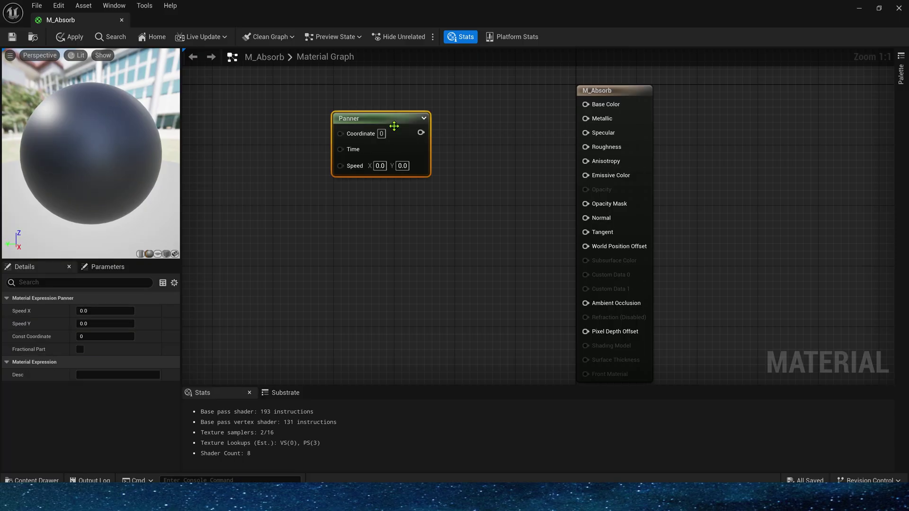
{"action": "right_click", "coordinate": [331, 116]}
{"action": "type", "text": "par"}
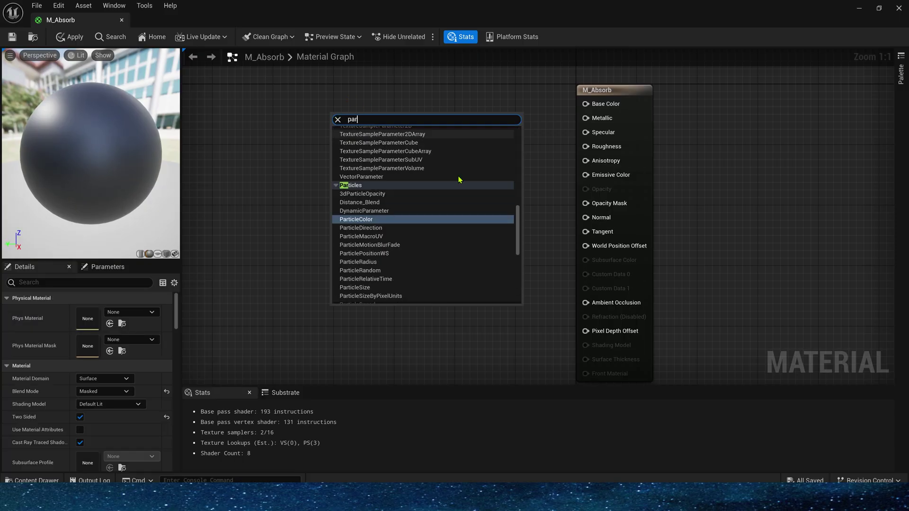
{"action": "left_click", "coordinate": [365, 220]}
{"action": "left_click_drag", "start_coordinate": [597, 111], "coordinate": [595, 108]}
{"action": "left_click_drag", "start_coordinate": [378, 108], "coordinate": [377, 92]}
- Add a DynamicParameter node beside Particle Color and name its first three parameters M, S and R
{"action": "right_click", "coordinate": [465, 151]}
{"action": "type", "text": "dy"}
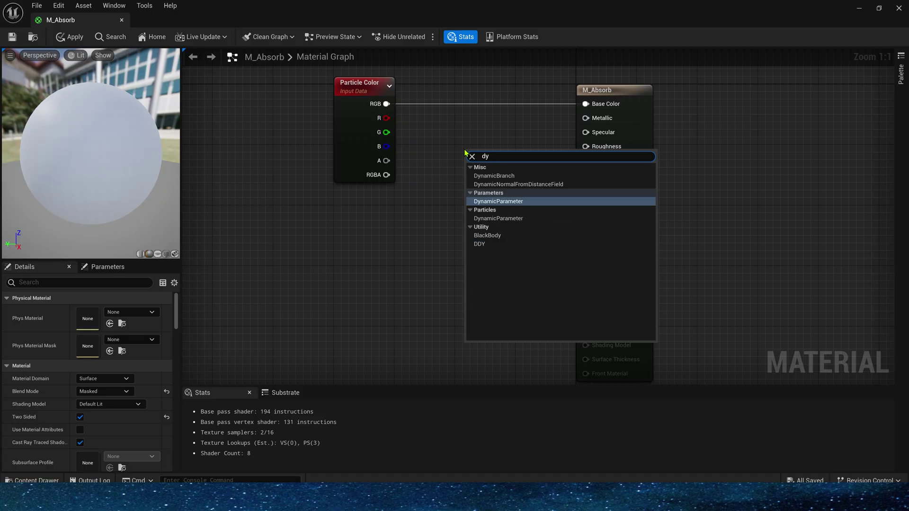
{"action": "left_click", "coordinate": [505, 199]}
{"action": "left_click_drag", "start_coordinate": [500, 161], "coordinate": [471, 131]}
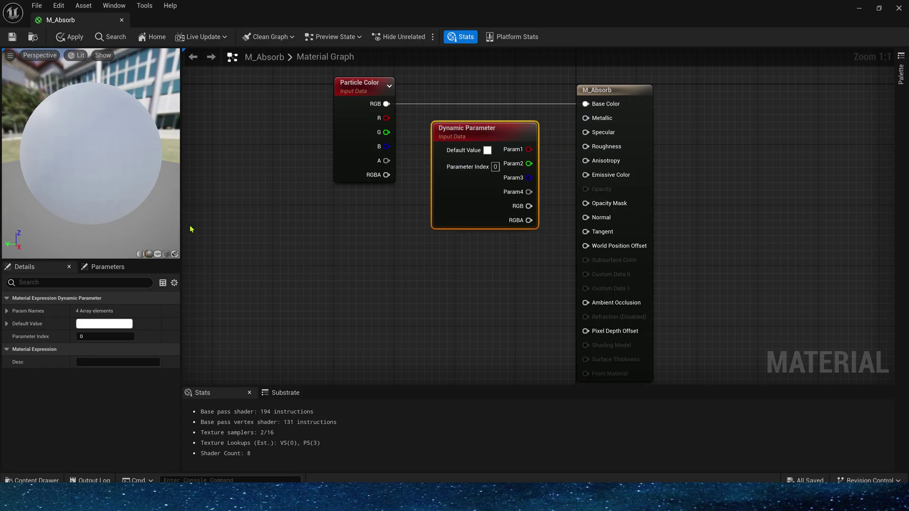
{"action": "left_click", "coordinate": [71, 311]}
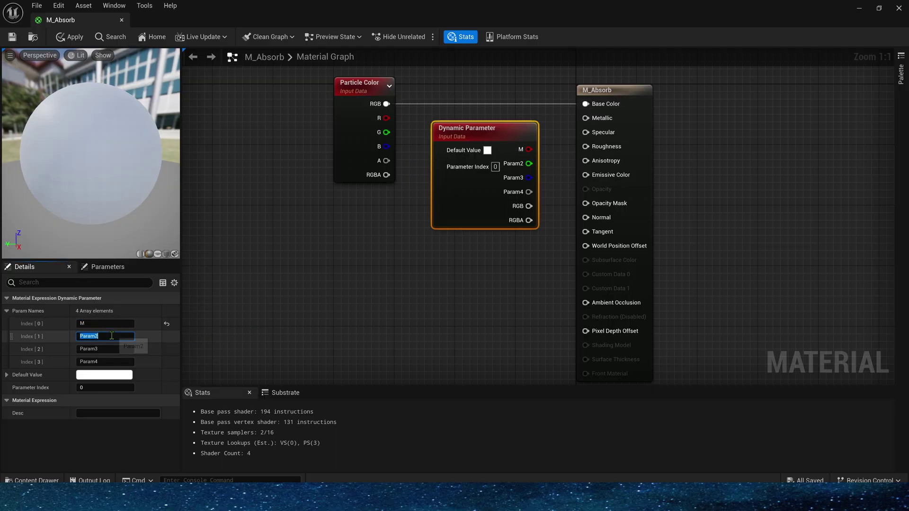
{"action": "type", "text": "S"}
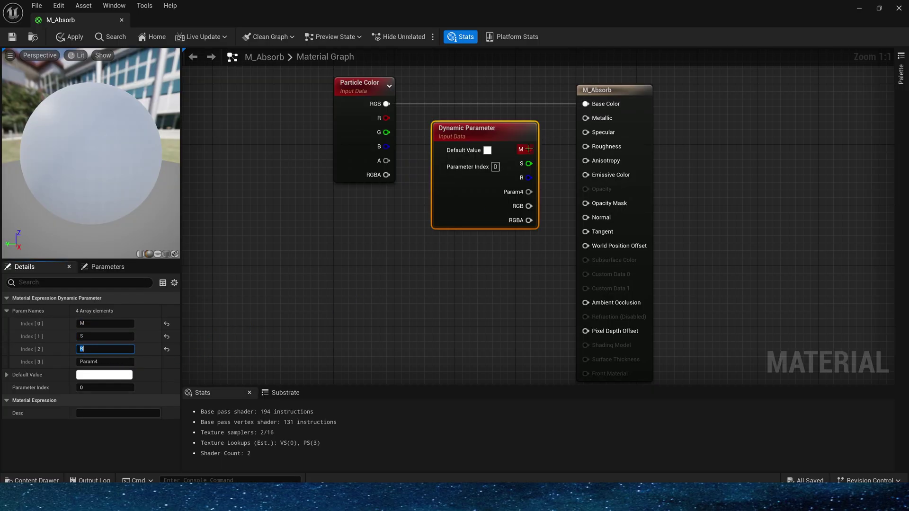
- Connect the Dynamic Parameter's M, S and R outputs to Metallic, Specular and Roughness
{"action": "left_click_drag", "start_coordinate": [528, 149], "coordinate": [592, 133]}
{"action": "left_click_drag", "start_coordinate": [529, 177], "coordinate": [591, 146]}
{"action": "left_click", "coordinate": [325, 292]}
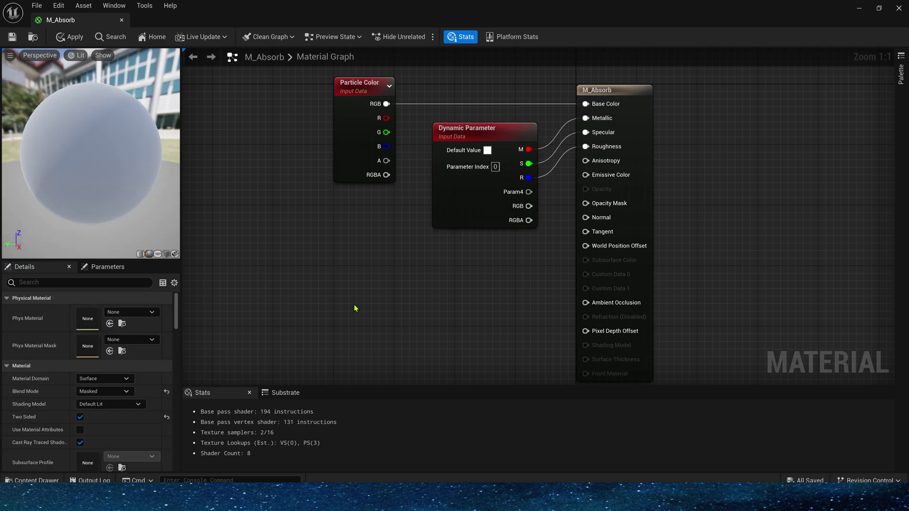
- Move both input nodes away from the material node, and route Particle Color's A through a new Multiply node into Opacity Mask
{"action": "left_click_drag", "start_coordinate": [325, 153], "coordinate": [473, 205]}
{"action": "left_click_drag", "start_coordinate": [472, 205], "coordinate": [434, 205]}
{"action": "left_click", "coordinate": [444, 254]}
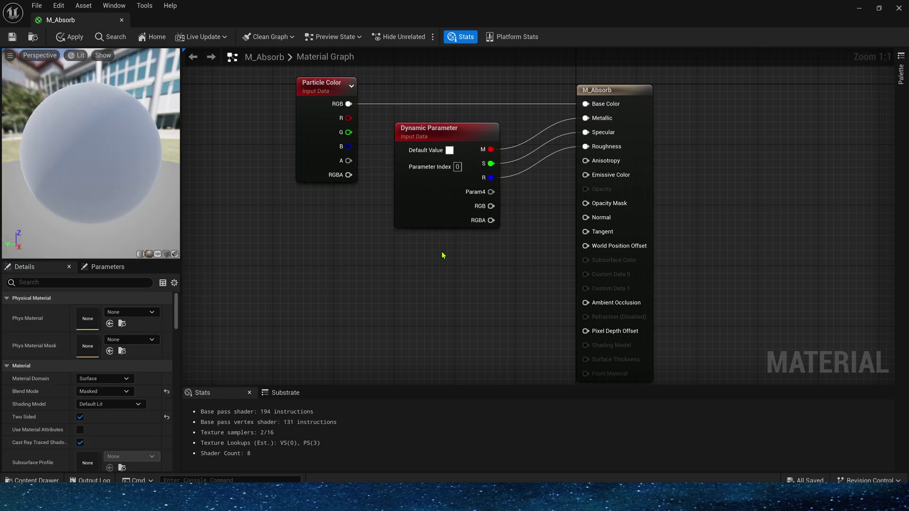
{"action": "left_click", "coordinate": [442, 256]}
{"action": "left_click_drag", "start_coordinate": [349, 161], "coordinate": [588, 206]}
{"action": "right_click_drag", "start_coordinate": [487, 228], "coordinate": [584, 203]}
{"action": "left_click_drag", "start_coordinate": [400, 140], "coordinate": [331, 140]}
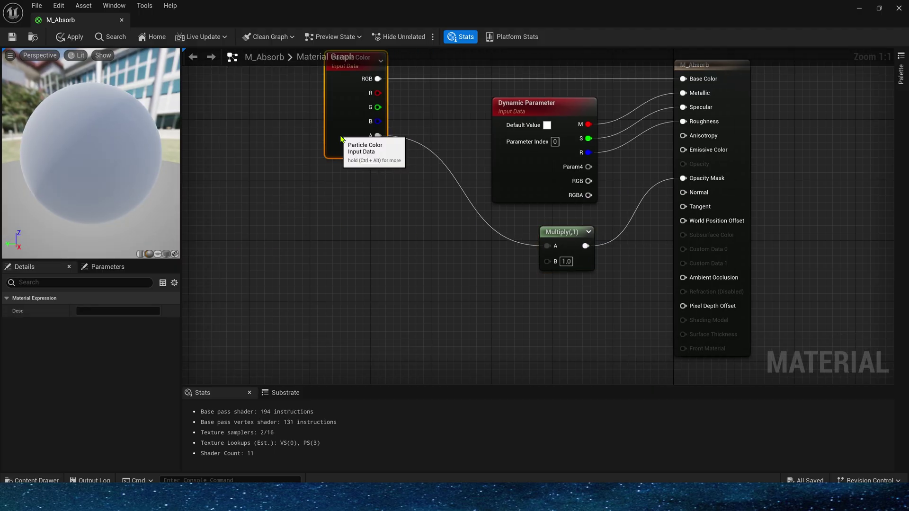
{"action": "left_click", "coordinate": [300, 246]}
- Add a DitherTemporalAA node and connect its Result to the Multiply node's B input
{"action": "right_click", "coordinate": [400, 257]}
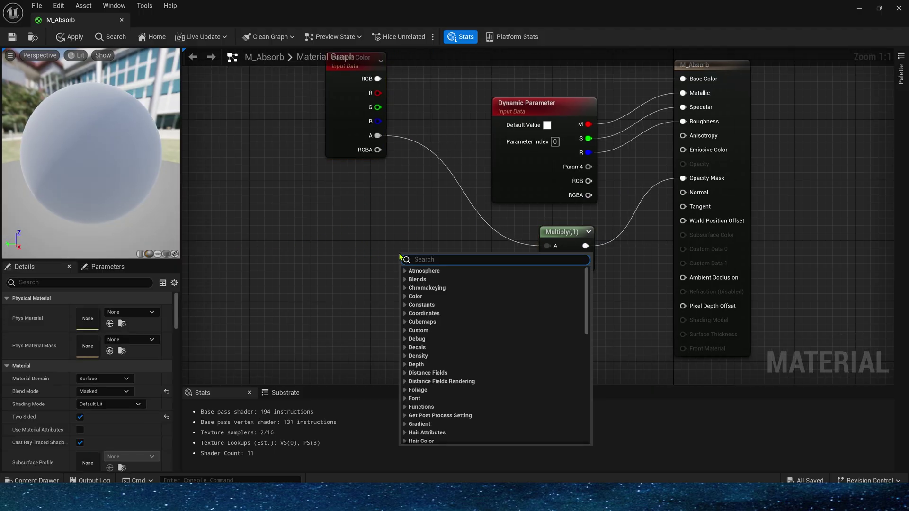
{"action": "type", "text": "dit"}
{"action": "left_click", "coordinate": [432, 279]}
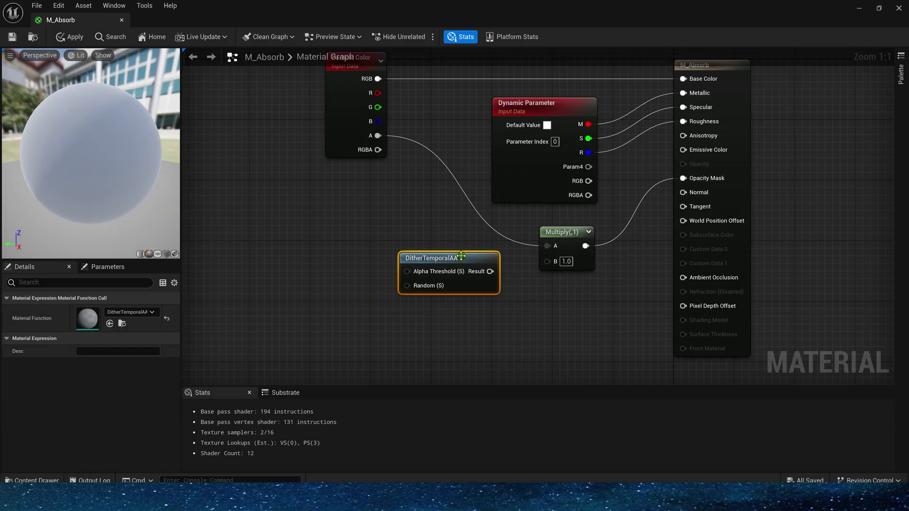
{"action": "left_click", "coordinate": [513, 293]}
{"action": "left_click_drag", "start_coordinate": [492, 283], "coordinate": [547, 260]}
{"action": "left_click_drag", "start_coordinate": [443, 267], "coordinate": [450, 244]}
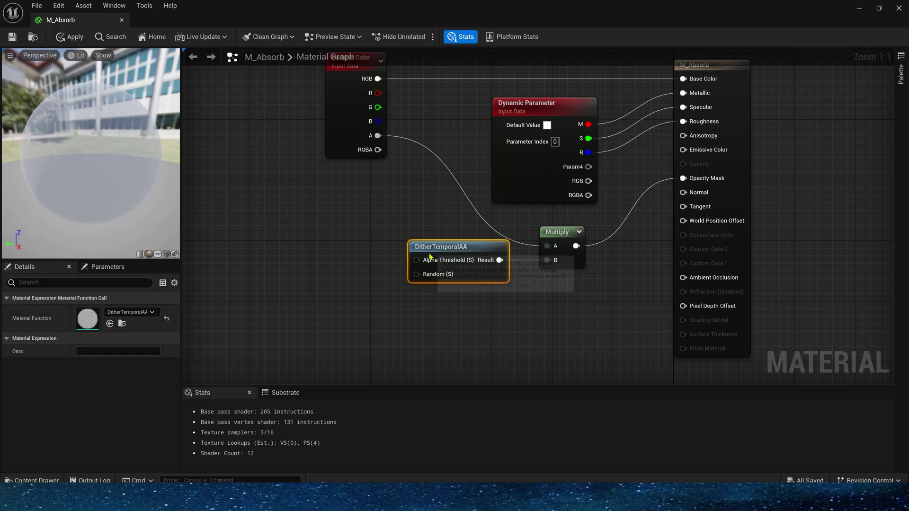
- Add a RadialGradientExponential node and connect its output to DitherTemporalAA's Alpha Threshold
{"action": "right_click", "coordinate": [297, 246]}
{"action": "type", "text": "rad"}
{"action": "left_click", "coordinate": [352, 346]}
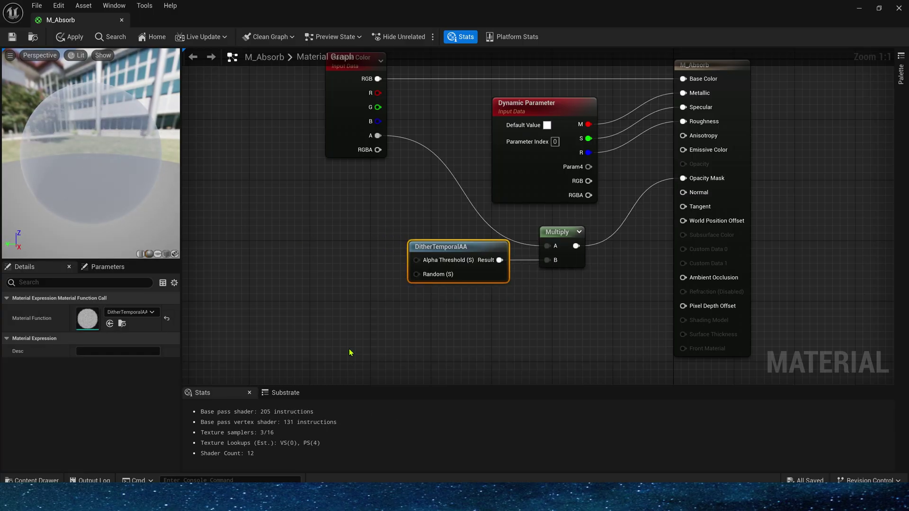
{"action": "left_click_drag", "start_coordinate": [403, 248], "coordinate": [432, 260]}
{"action": "left_click", "coordinate": [393, 250]}
{"action": "mouse_move", "coordinate": [321, 247]}
{"action": "left_mouse_down"}
{"action": "mouse_move", "coordinate": [343, 248]}
{"action": "mouse_move", "coordinate": [335, 248]}
{"action": "left_mouse_up"}
{"action": "left_click", "coordinate": [215, 249]}
- Switch the material preview to a plane, inspect the soft circular mask, and save M_Absorb
{"action": "left_click", "coordinate": [158, 254]}
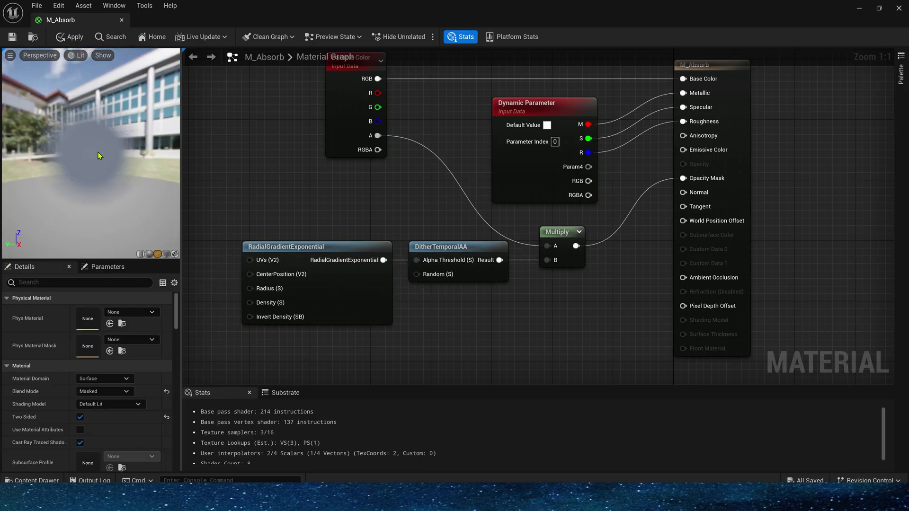
{"action": "mouse_move", "coordinate": [84, 203]}
{"action": "left_mouse_down"}
{"action": "mouse_move", "coordinate": [94, 146]}
{"action": "mouse_move", "coordinate": [91, 189]}
{"action": "left_mouse_up"}
{"action": "key", "text": "ctrl+s"}
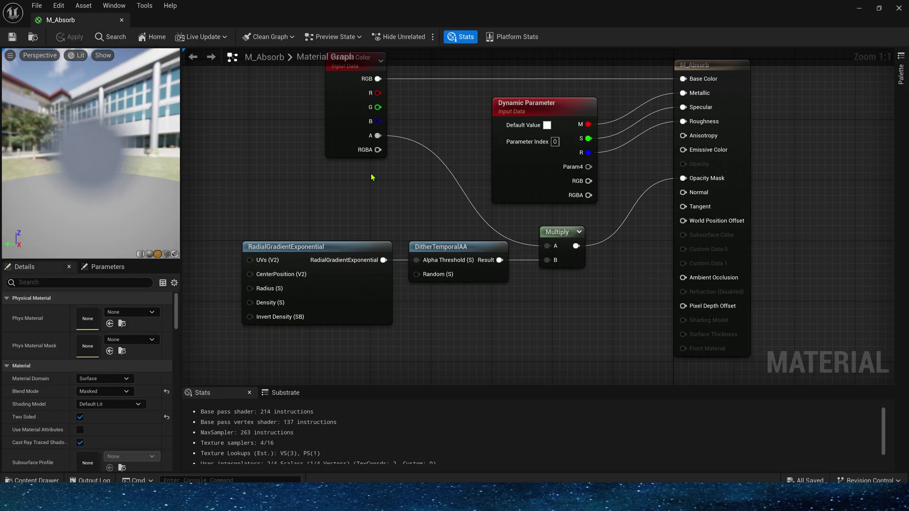
- Open NS_Absorb and add a New Scratch Pad Module to the Absorb emitter's Particle Spawn stage, keeping the name ScratchModule
{"action": "left_click", "coordinate": [858, 9]}
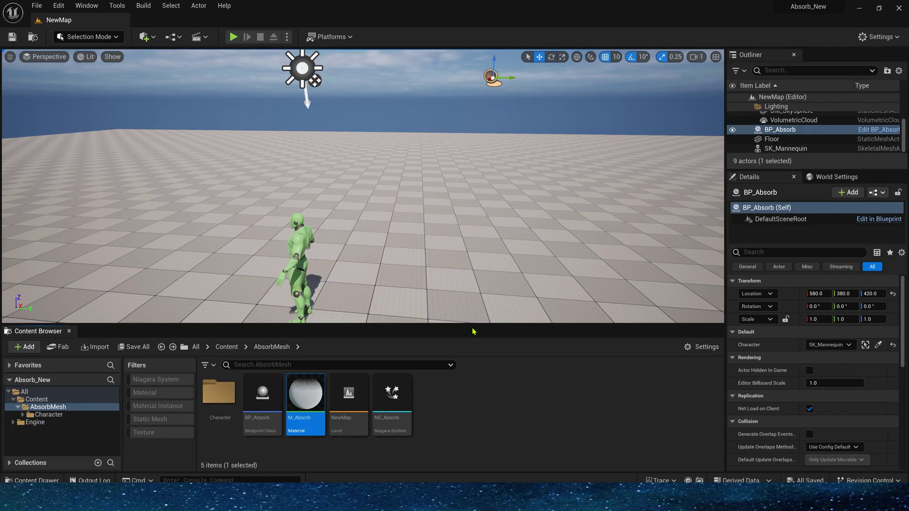
{"action": "double_click", "coordinate": [391, 391]}
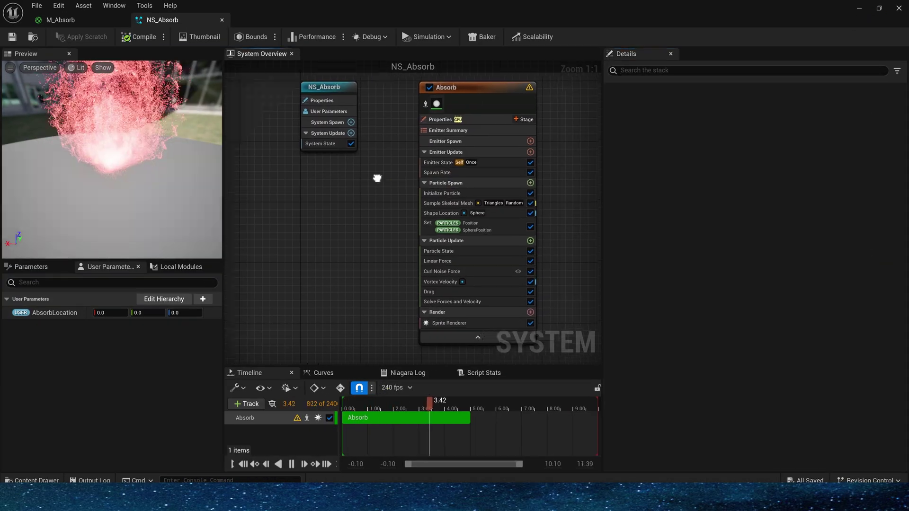
{"action": "right_click_drag", "start_coordinate": [350, 180], "coordinate": [268, 176]}
{"action": "right_click_drag", "start_coordinate": [457, 194], "coordinate": [513, 182]}
{"action": "left_click", "coordinate": [477, 169]}
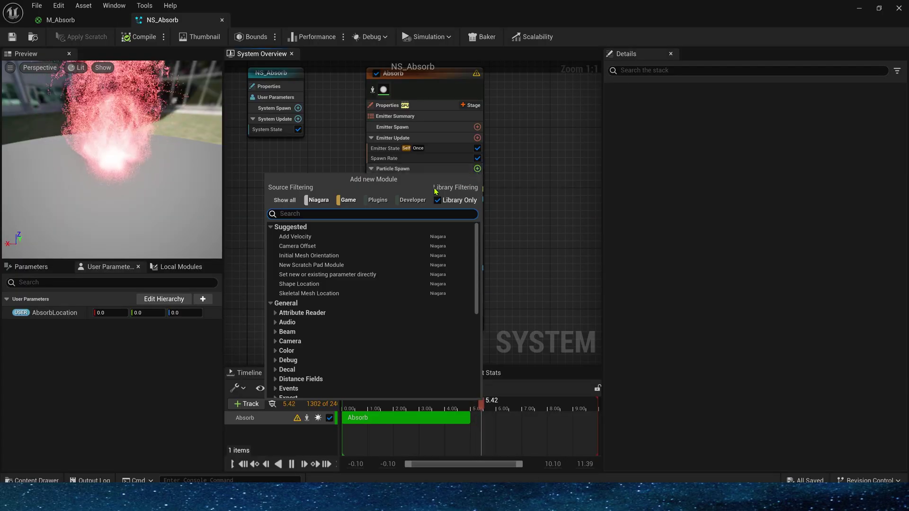
{"action": "scroll", "coordinate": [362, 285], "scroll_direction": "down", "scroll_amount": 8}
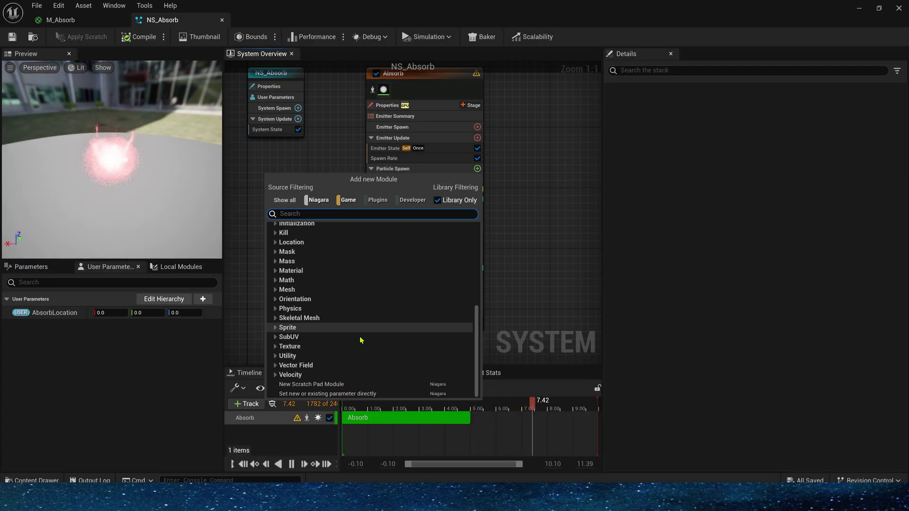
{"action": "left_click", "coordinate": [351, 385]}
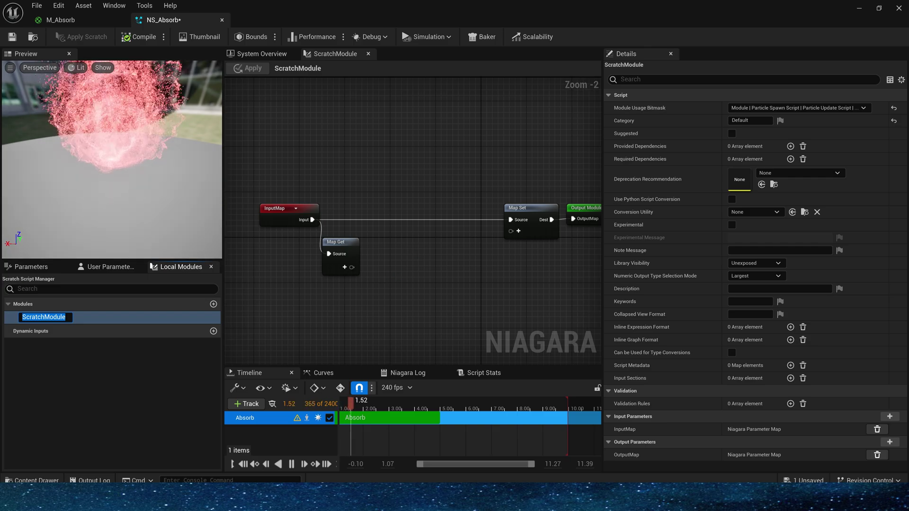
{"action": "left_click", "coordinate": [399, 276]}
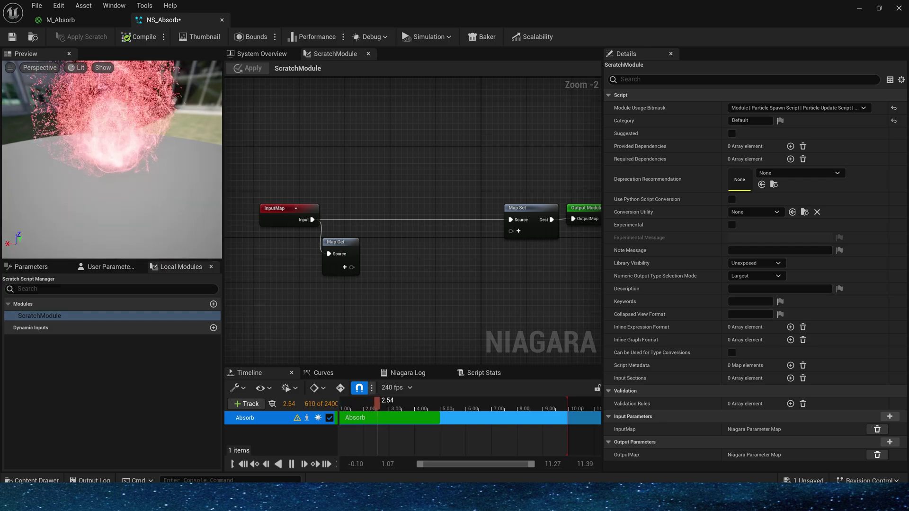
- Add a GBuffer data interface input and the existing Particles Position parameter to the Map Get node
{"action": "left_click", "coordinate": [344, 267]}
{"action": "type", "text": "gbu"}
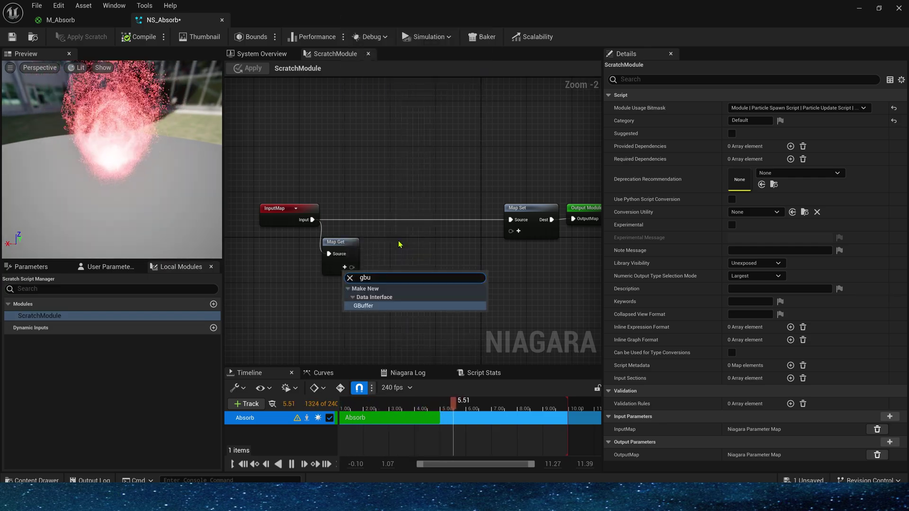
{"action": "key", "text": "Return"}
{"action": "right_click_drag", "start_coordinate": [430, 267], "coordinate": [422, 255]}
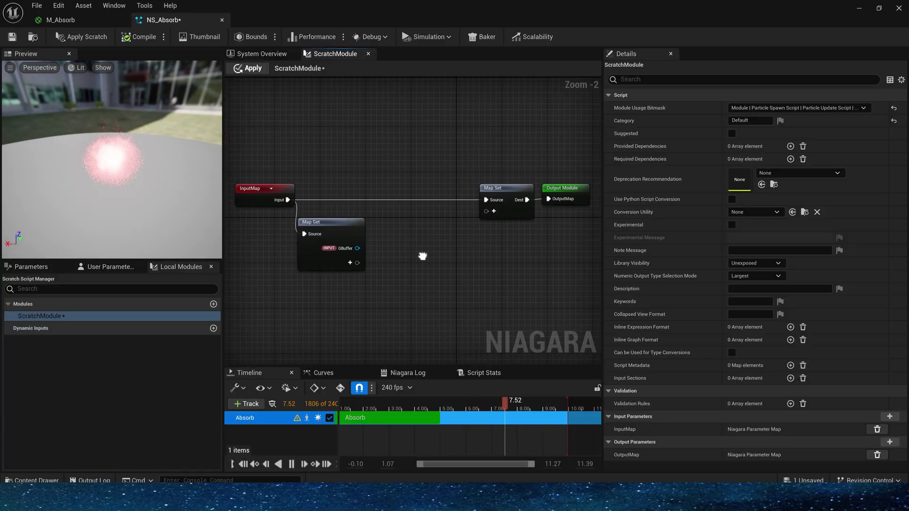
{"action": "left_click", "coordinate": [350, 263]}
{"action": "type", "text": "po"}
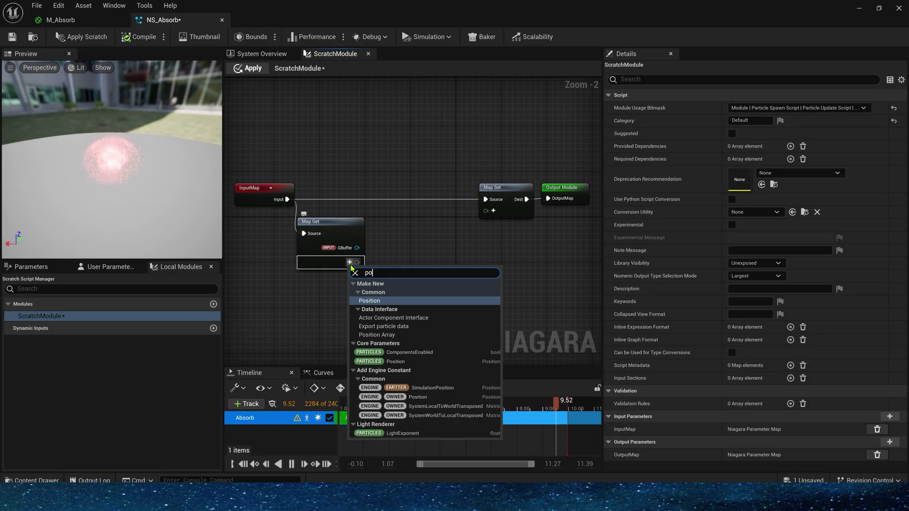
{"action": "left_click", "coordinate": [387, 361]}
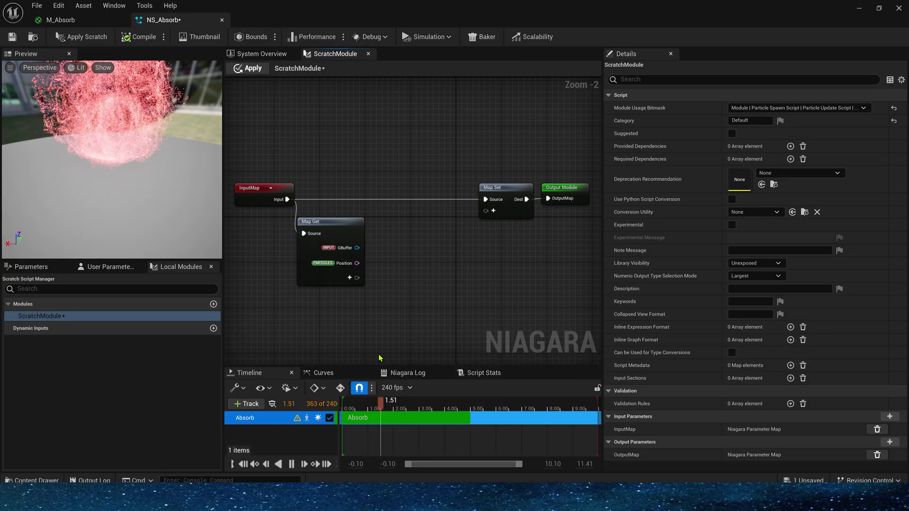
- Add a Decode Scene Color node driven by Map Get's GBuffer output
{"action": "right_click_drag", "start_coordinate": [371, 298], "coordinate": [308, 303]}
{"action": "left_click_drag", "start_coordinate": [294, 253], "coordinate": [367, 250]}
{"action": "type", "text": "dec"}
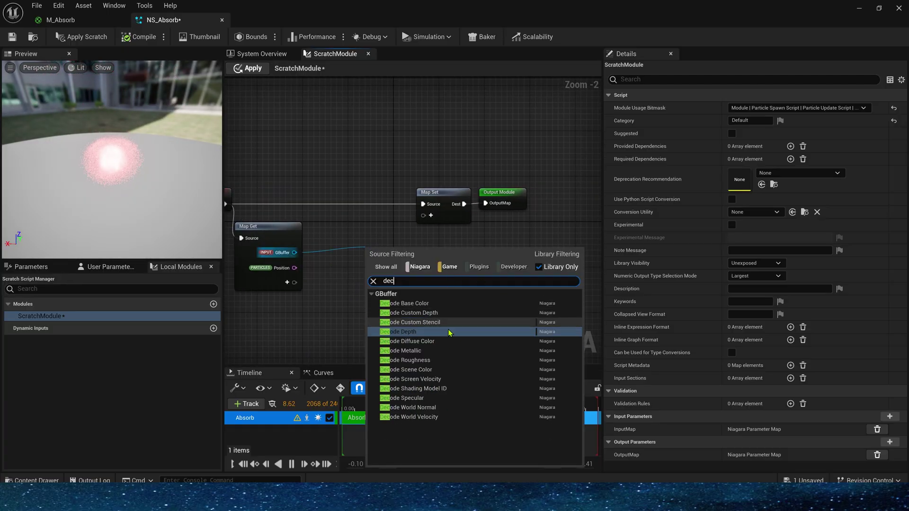
{"action": "left_click", "coordinate": [429, 369]}
{"action": "right_click_drag", "start_coordinate": [353, 232], "coordinate": [282, 222]}
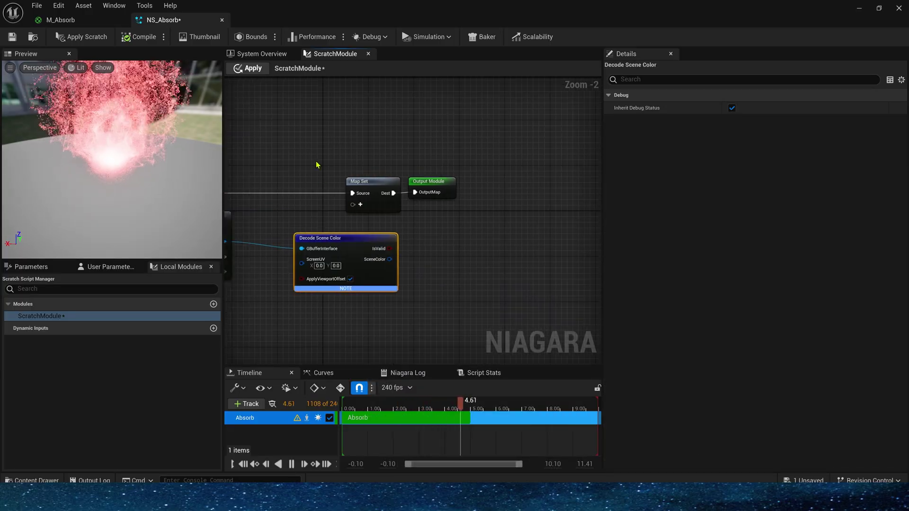
- Move the Map Set and Output Module nodes farther along the graph, and reposition Decode Scene Color after Map Get
{"action": "left_click_drag", "start_coordinate": [317, 158], "coordinate": [530, 188]}
{"action": "right_click_drag", "start_coordinate": [247, 259], "coordinate": [342, 242]}
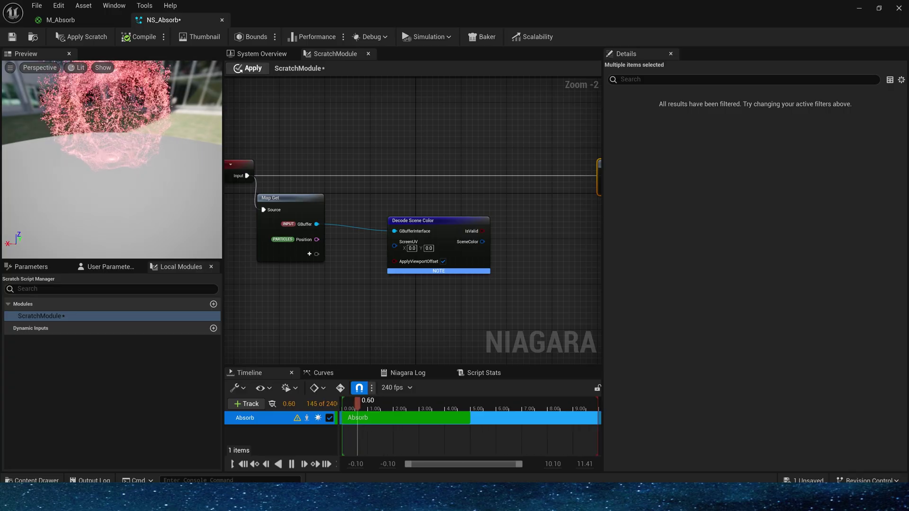
{"action": "scroll", "coordinate": [349, 241], "scroll_direction": "up", "scroll_amount": 2}
{"action": "left_click_drag", "start_coordinate": [438, 219], "coordinate": [454, 213]}
{"action": "left_click", "coordinate": [343, 249]}
- Add a World Position to Screen UV node fed by Particles Position, and arrange it with its Position -> Vector conversion below Decode Scene Color
{"action": "left_click_drag", "start_coordinate": [307, 241], "coordinate": [355, 295]}
{"action": "type", "text": "wor"}
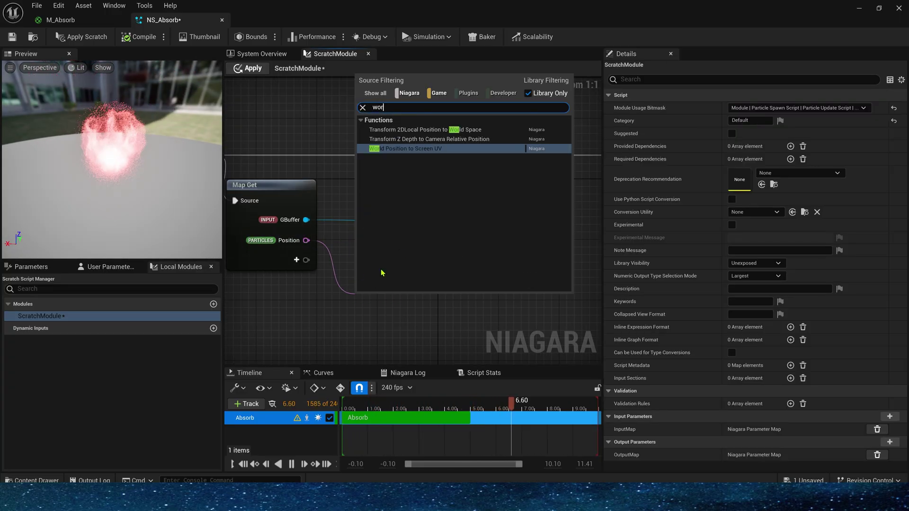
{"action": "left_click", "coordinate": [405, 148]}
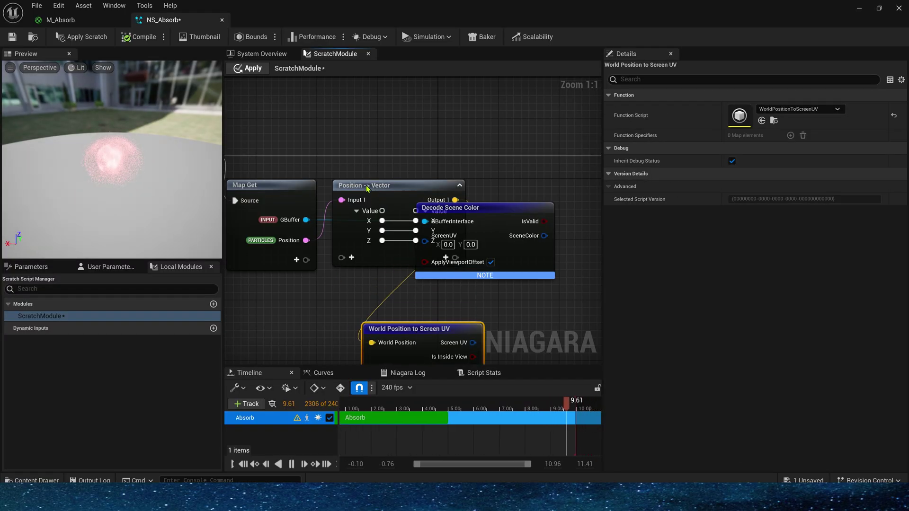
{"action": "left_click", "coordinate": [280, 322]}
{"action": "left_click_drag", "start_coordinate": [280, 325], "coordinate": [258, 325]}
{"action": "right_click_drag", "start_coordinate": [374, 301], "coordinate": [361, 252]}
{"action": "left_click_drag", "start_coordinate": [313, 278], "coordinate": [296, 286]}
{"action": "right_click_drag", "start_coordinate": [514, 269], "coordinate": [421, 288]}
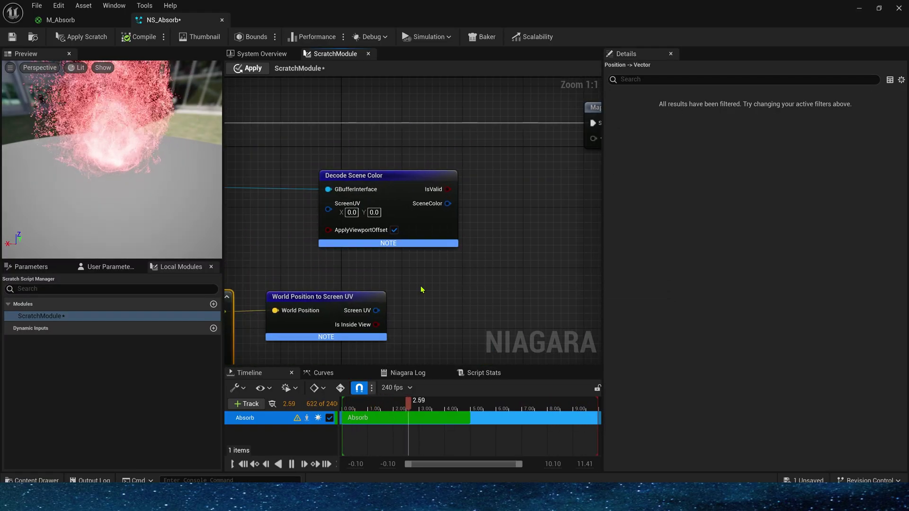
- Connect the Screen UV output of World Position to Screen UV to Decode Scene Color's ScreenUV input, and shift Decode Scene Color slightly
{"action": "left_click", "coordinate": [420, 288]}
{"action": "left_click_drag", "start_coordinate": [376, 310], "coordinate": [333, 217]}
{"action": "left_click_drag", "start_coordinate": [371, 177], "coordinate": [393, 176]}
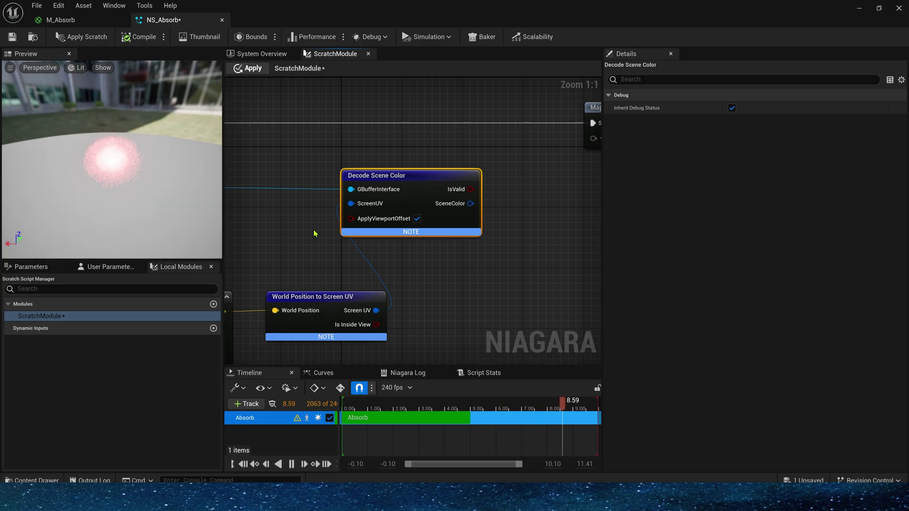
- Shift Map Set and Output Module farther along the graph, and add the Particles Color parameter to Map Set with room before Output Module
{"action": "right_click_drag", "start_coordinate": [485, 278], "coordinate": [344, 307]}
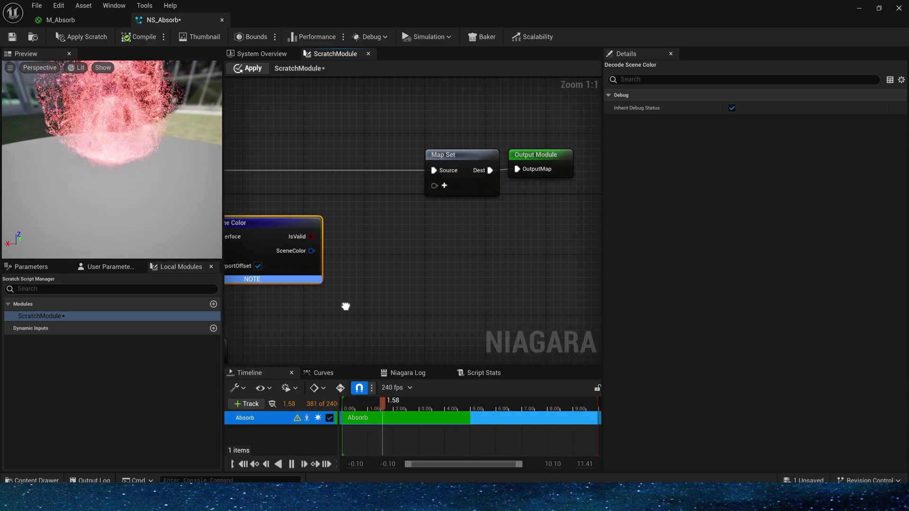
{"action": "scroll", "coordinate": [348, 262], "scroll_direction": "down", "scroll_amount": 1}
{"action": "right_click_drag", "start_coordinate": [340, 172], "coordinate": [355, 233]}
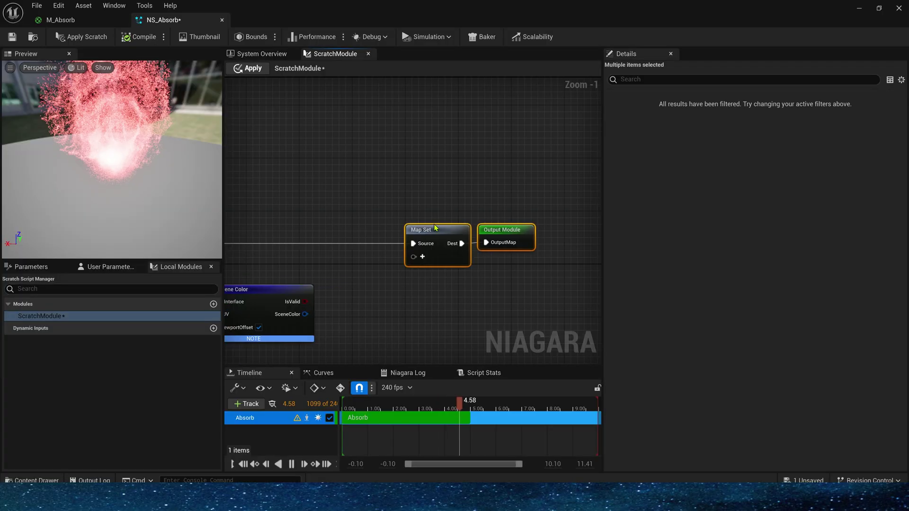
{"action": "left_click_drag", "start_coordinate": [431, 228], "coordinate": [490, 228]}
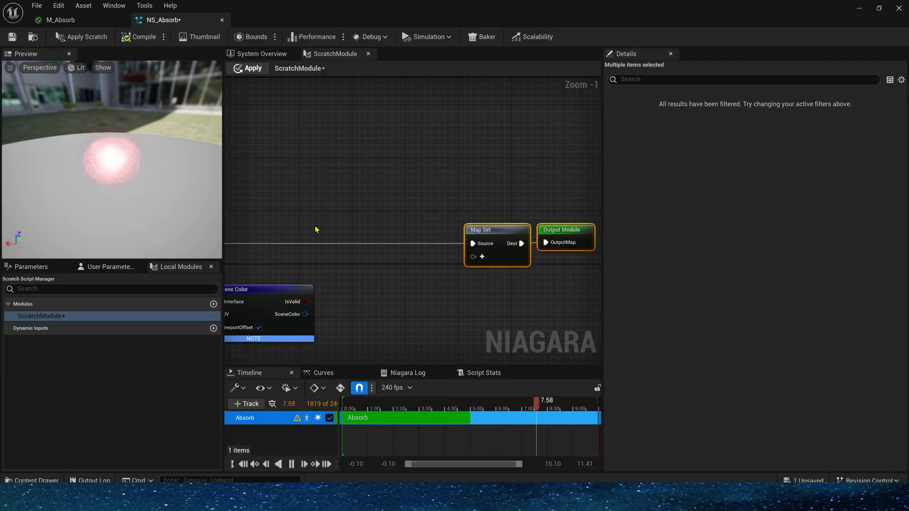
{"action": "left_click", "coordinate": [482, 256]}
{"action": "type", "text": "color"}
{"action": "left_click", "coordinate": [544, 338]}
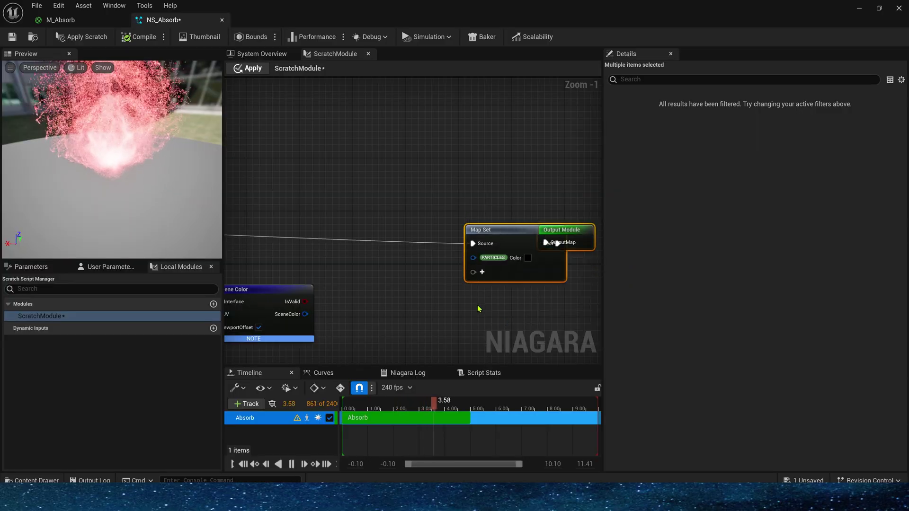
{"action": "right_click_drag", "start_coordinate": [477, 309], "coordinate": [390, 298]}
{"action": "left_click", "coordinate": [402, 293]}
{"action": "left_click_drag", "start_coordinate": [480, 221], "coordinate": [536, 221]}
{"action": "right_click_drag", "start_coordinate": [283, 205], "coordinate": [417, 167]}
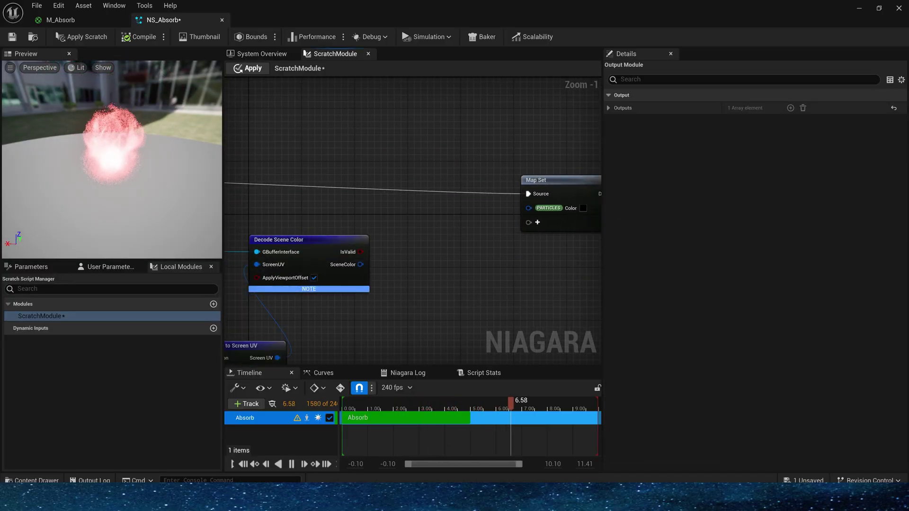
- Add a Break Vector 4 node fed by Decode Scene Color's SceneColor output, and place it above Decode Scene Color
{"action": "scroll", "coordinate": [415, 187], "scroll_direction": "up", "scroll_amount": 1}
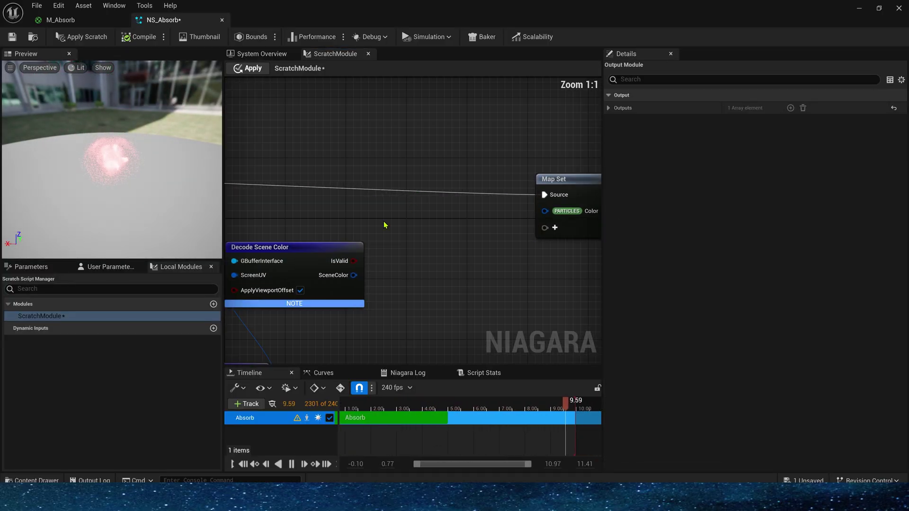
{"action": "mouse_move", "coordinate": [354, 276]}
{"action": "left_mouse_down"}
{"action": "mouse_move", "coordinate": [542, 218]}
{"action": "mouse_move", "coordinate": [363, 276]}
{"action": "left_mouse_up"}
{"action": "left_click_drag", "start_coordinate": [365, 127], "coordinate": [366, 127]}
{"action": "type", "text": "break"}
{"action": "key", "text": "Return"}
{"action": "left_click_drag", "start_coordinate": [421, 130], "coordinate": [321, 122]}
{"action": "right_click_drag", "start_coordinate": [416, 106], "coordinate": [325, 112]}
{"action": "left_click", "coordinate": [326, 114]}
- Add a Make Linear Color node driving Particles Color, and connect Break Vector 4's X, Y and Z to its R, G and B
{"action": "right_click", "coordinate": [363, 154]}
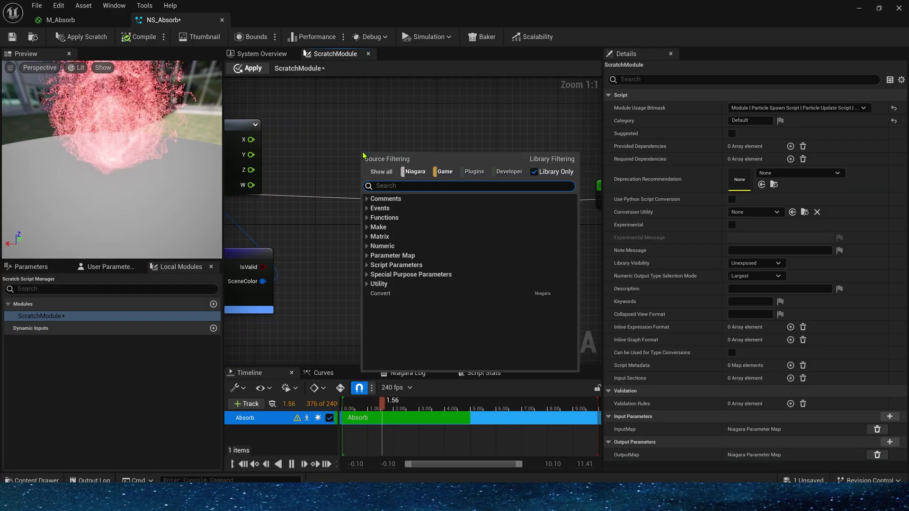
{"action": "type", "text": "make"}
{"action": "left_click", "coordinate": [391, 275]}
{"action": "left_click_drag", "start_coordinate": [388, 157], "coordinate": [337, 117]}
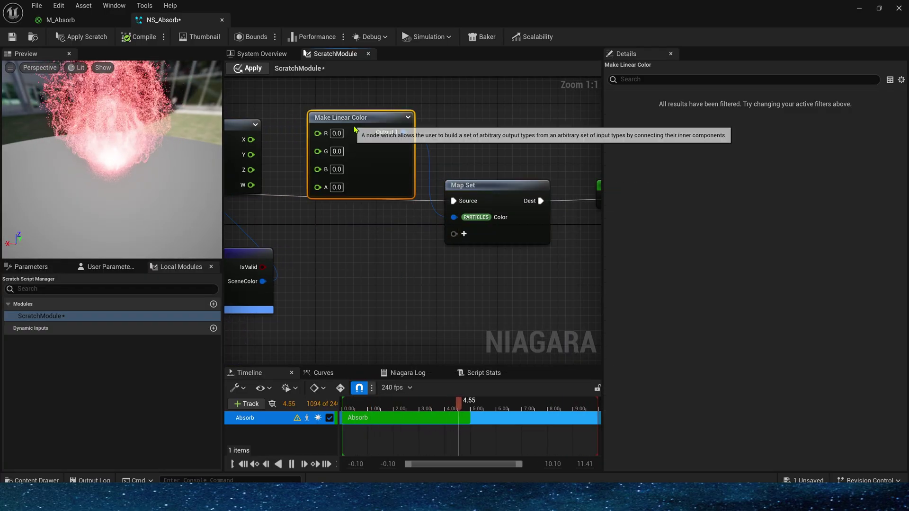
{"action": "right_click_drag", "start_coordinate": [250, 125], "coordinate": [396, 139]}
{"action": "left_click_drag", "start_coordinate": [397, 184], "coordinate": [480, 185]}
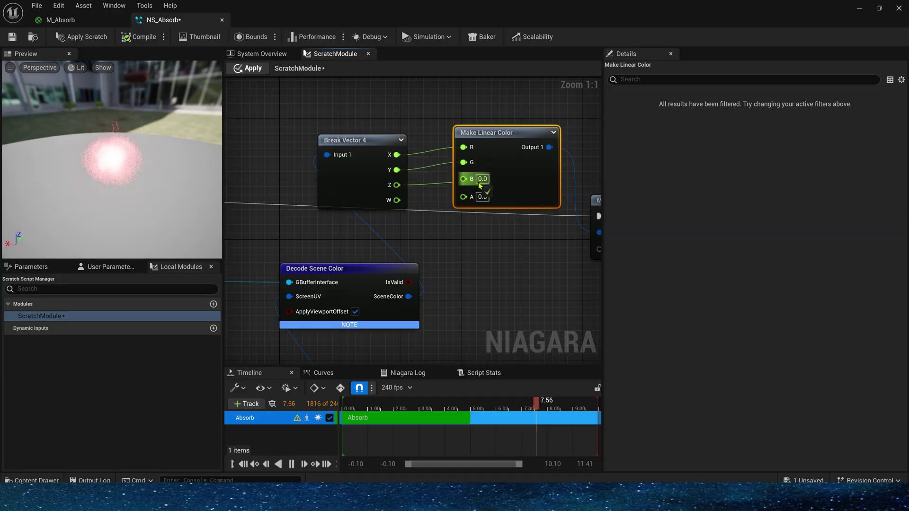
- Set Make Linear Color's A value to 1.0, keep the node collapsed, and align it with Break Vector 4
{"action": "double_click", "coordinate": [492, 200]}
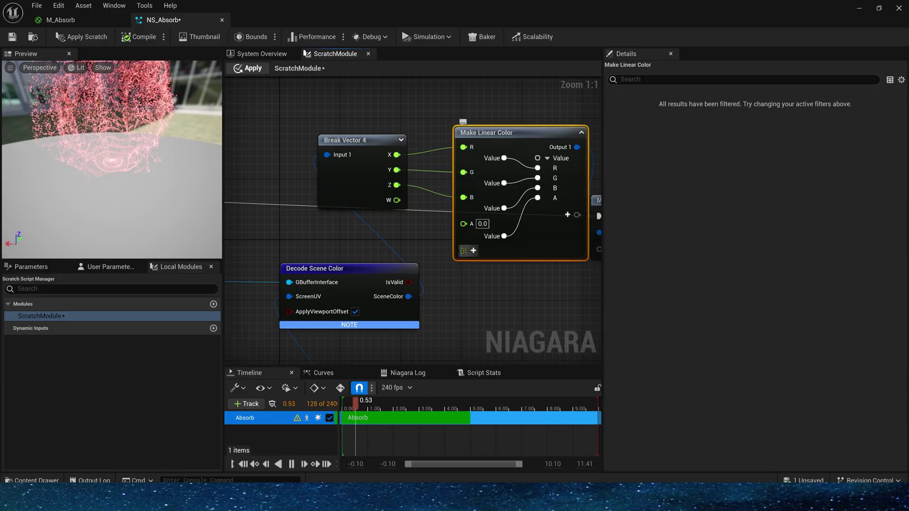
{"action": "left_click", "coordinate": [486, 224]}
{"action": "key", "text": "Return"}
{"action": "right_click_drag", "start_coordinate": [529, 277], "coordinate": [454, 262]}
{"action": "left_click", "coordinate": [454, 263]}
{"action": "left_click", "coordinate": [505, 118]}
{"action": "left_click_drag", "start_coordinate": [429, 119], "coordinate": [421, 126]}
{"action": "left_click", "coordinate": [302, 97]}
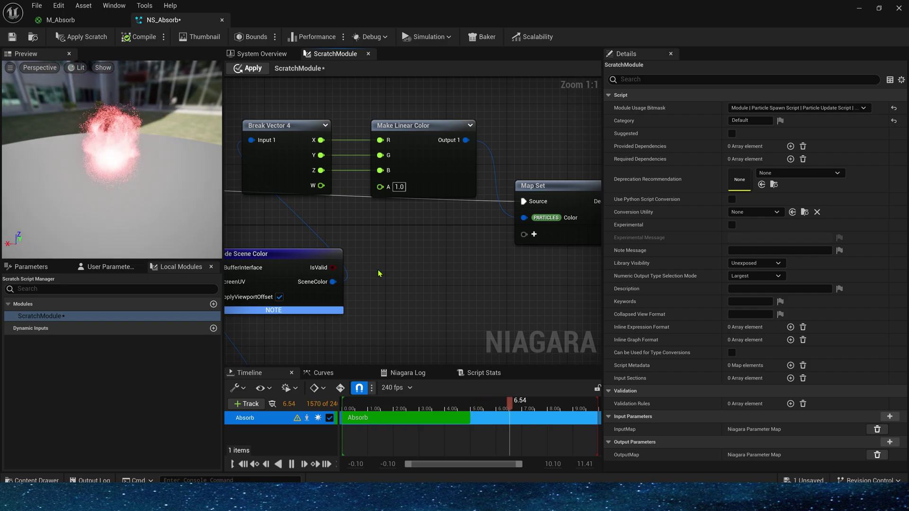
- Add Decode Metallic, Decode Specular and Decode Roughness nodes driven by Map Get's GBuffer output
{"action": "right_click_drag", "start_coordinate": [483, 293], "coordinate": [344, 257]}
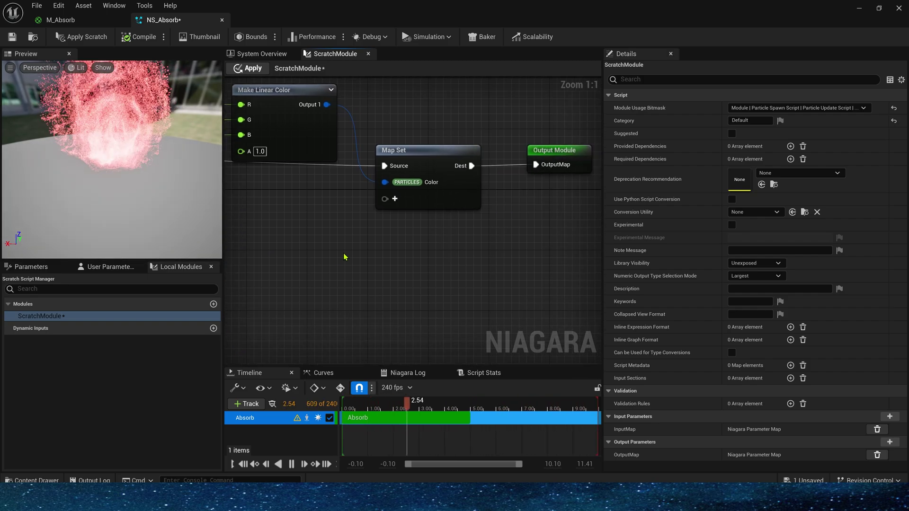
{"action": "right_click_drag", "start_coordinate": [296, 267], "coordinate": [408, 274]}
{"action": "right_click_drag", "start_coordinate": [272, 316], "coordinate": [396, 238]}
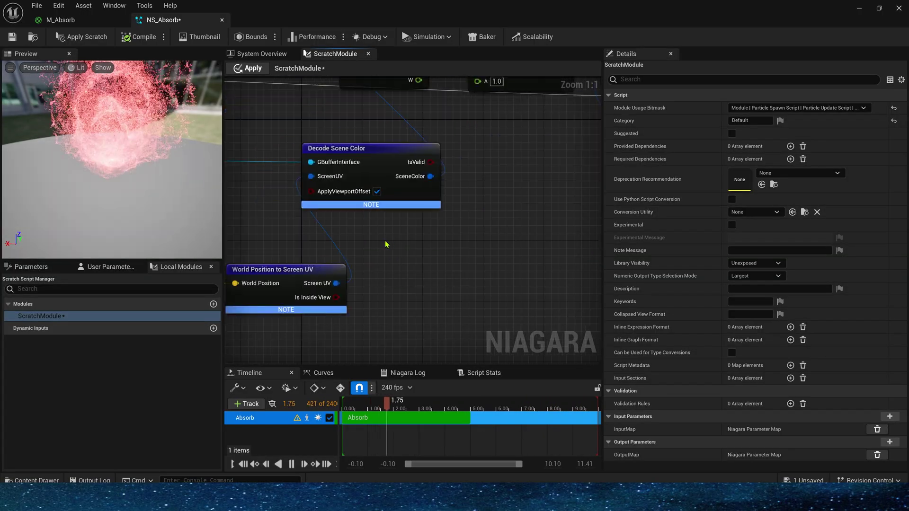
{"action": "scroll", "coordinate": [397, 239], "scroll_direction": "down", "scroll_amount": 2}
{"action": "right_click_drag", "start_coordinate": [297, 216], "coordinate": [370, 174]}
{"action": "type", "text": "de"}
{"action": "left_click_drag", "start_coordinate": [299, 138], "coordinate": [499, 283]}
{"action": "left_click", "coordinate": [502, 316]}
{"action": "type", "text": "de"}
{"action": "left_click", "coordinate": [584, 213]}
{"action": "left_click_drag", "start_coordinate": [299, 138], "coordinate": [506, 255]}
{"action": "type", "text": "de"}
{"action": "left_click", "coordinate": [568, 368]}
{"action": "right_click_drag", "start_coordinate": [432, 201], "coordinate": [377, 245]}
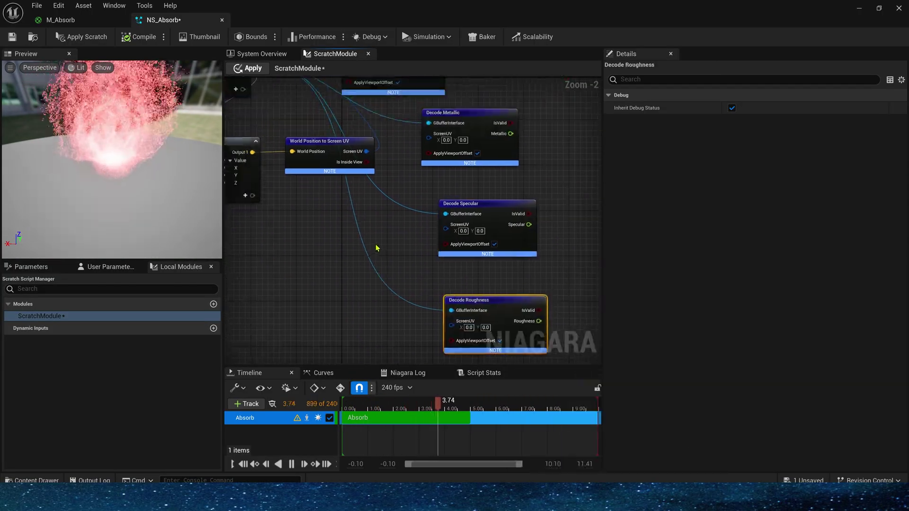
- Connect the Screen UV output to the ScreenUV inputs of the Decode Metallic, Specular and Roughness nodes
{"action": "scroll", "coordinate": [377, 243], "scroll_direction": "down", "scroll_amount": 1}
{"action": "left_click_drag", "start_coordinate": [426, 144], "coordinate": [369, 160]}
{"action": "left_click_drag", "start_coordinate": [441, 226], "coordinate": [369, 160]}
{"action": "left_click_drag", "start_coordinate": [438, 313], "coordinate": [368, 160]}
- Add a Make Vector 4 node and connect Metallic, Specular and Roughness to its X, Y and Z inputs
{"action": "right_click_drag", "start_coordinate": [546, 194], "coordinate": [411, 235]}
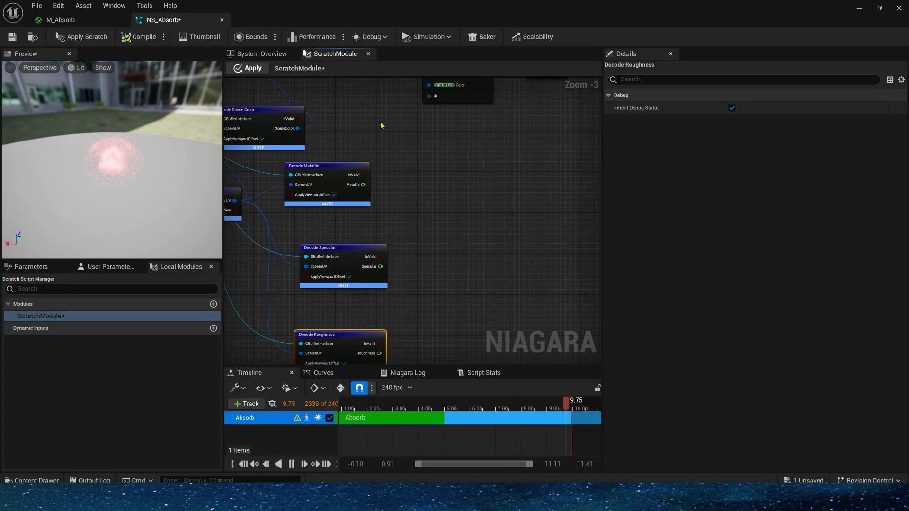
{"action": "left_click_drag", "start_coordinate": [312, 166], "coordinate": [317, 165]}
{"action": "left_click_drag", "start_coordinate": [368, 185], "coordinate": [417, 167]}
{"action": "type", "text": "make v"}
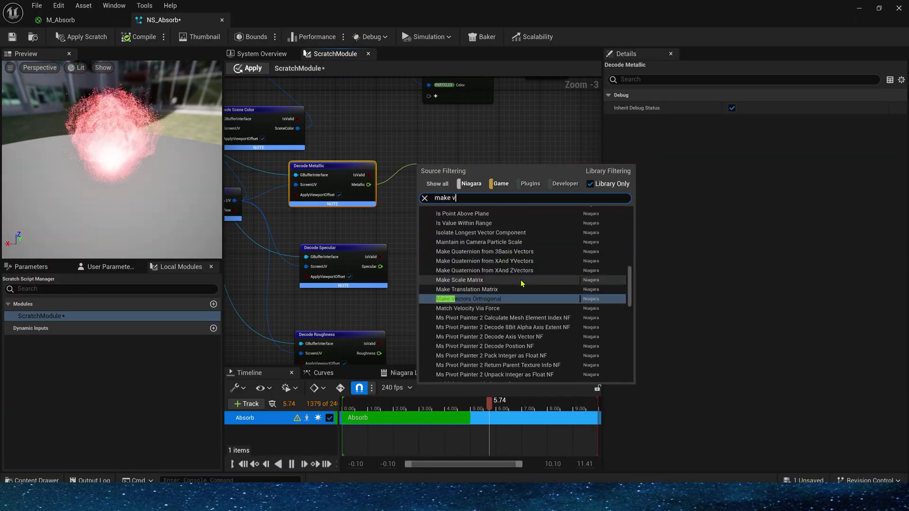
{"action": "type", "text": "ector"}
{"action": "left_click", "coordinate": [449, 216]}
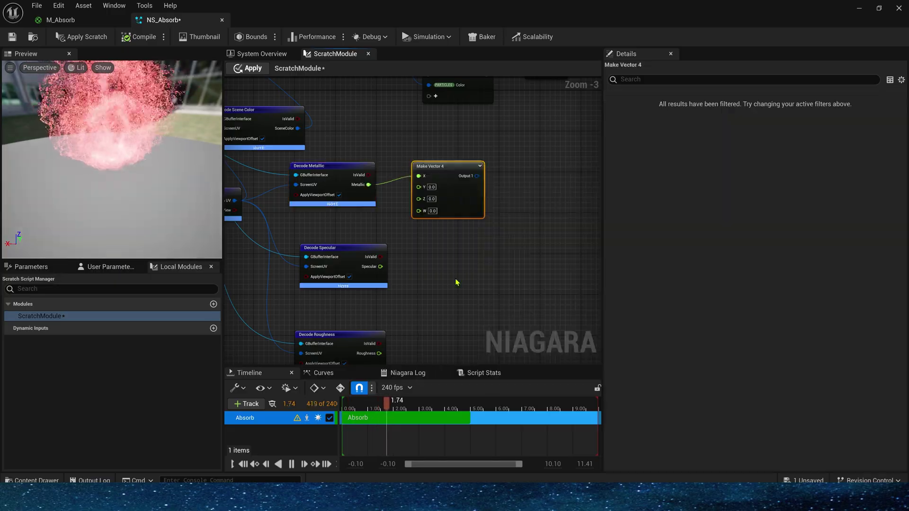
{"action": "left_click_drag", "start_coordinate": [418, 189], "coordinate": [418, 187]}
{"action": "right_click_drag", "start_coordinate": [425, 244], "coordinate": [437, 154]}
{"action": "left_click_drag", "start_coordinate": [391, 264], "coordinate": [430, 109]}
{"action": "right_click_drag", "start_coordinate": [458, 86], "coordinate": [440, 222]}
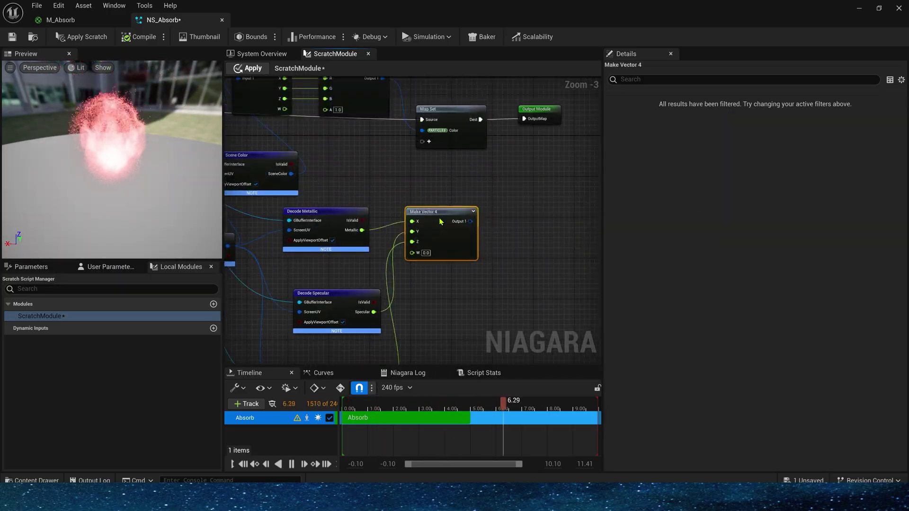
- Add Particles DynamicMaterialParameter to Map Set, feed it from Make Vector 4's output, and apply the scratch module
{"action": "left_click", "coordinate": [429, 142]}
{"action": "type", "text": "dy"}
{"action": "left_click", "coordinate": [478, 200]}
{"action": "right_click_drag", "start_coordinate": [516, 180], "coordinate": [447, 228]}
{"action": "left_click_drag", "start_coordinate": [467, 159], "coordinate": [513, 164]}
{"action": "left_click", "coordinate": [482, 188]}
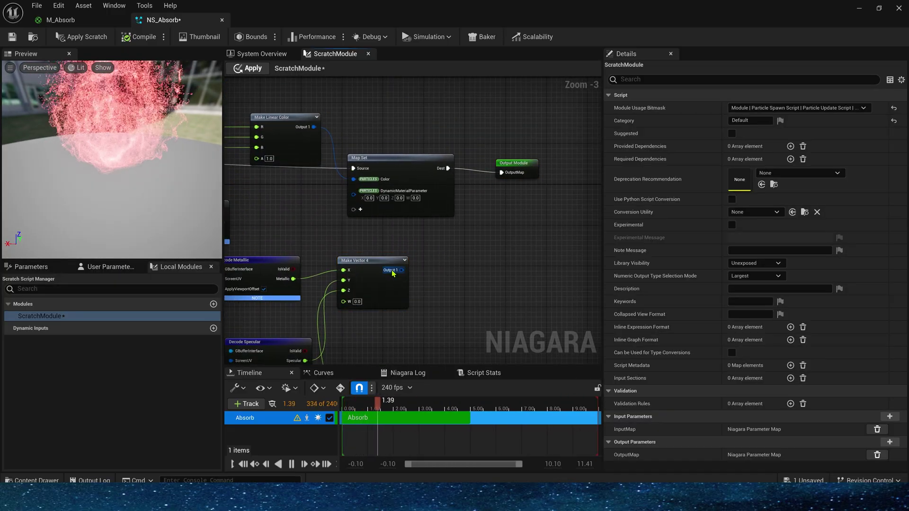
{"action": "left_click", "coordinate": [238, 70]}
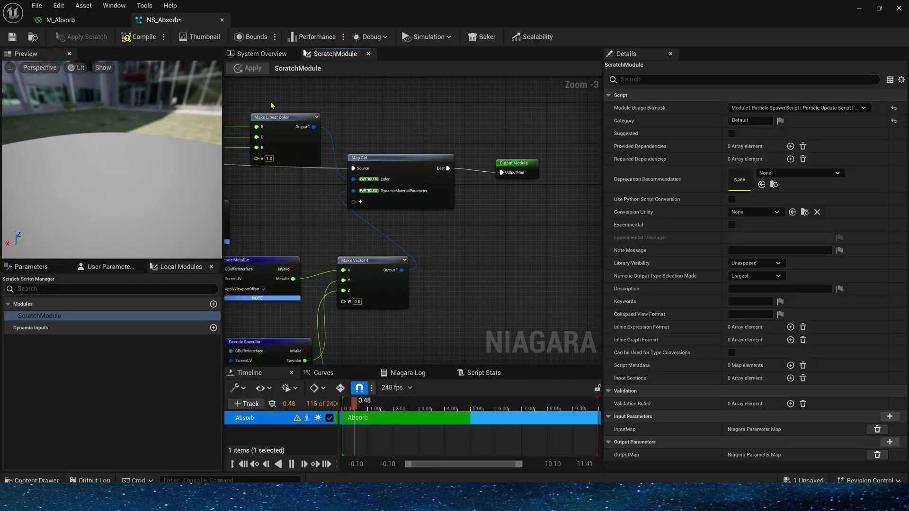
- Assign M_Absorb as the Sprite Renderer's material in the Absorb emitter, and save NS_Absorb
{"action": "left_click", "coordinate": [262, 54]}
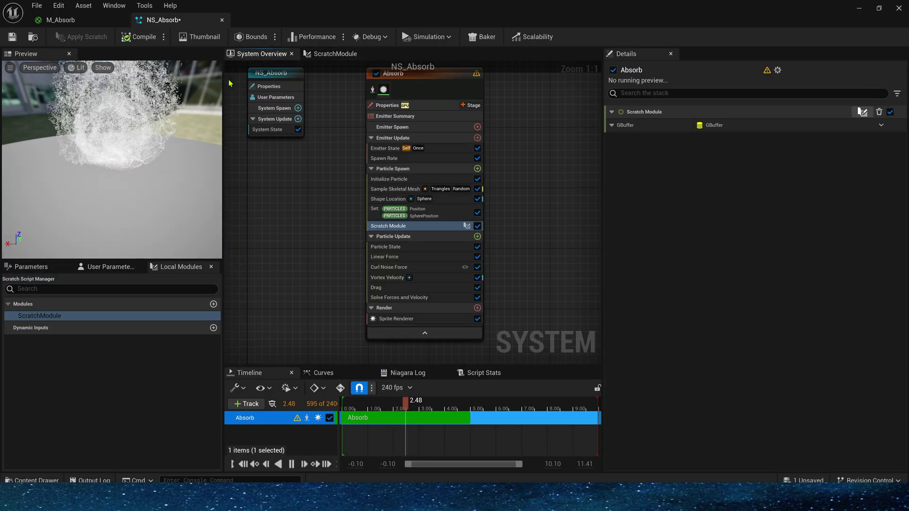
{"action": "scroll", "coordinate": [379, 234], "scroll_direction": "down", "scroll_amount": 2}
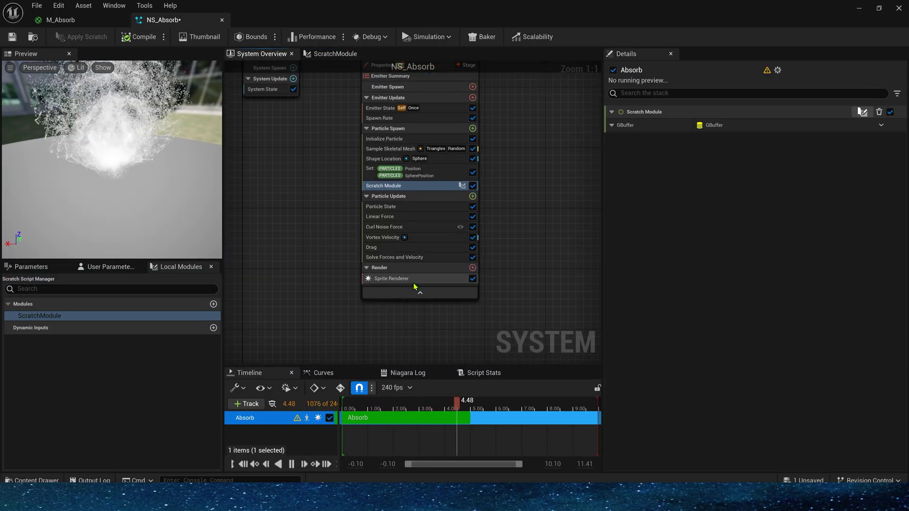
{"action": "left_click", "coordinate": [398, 280]}
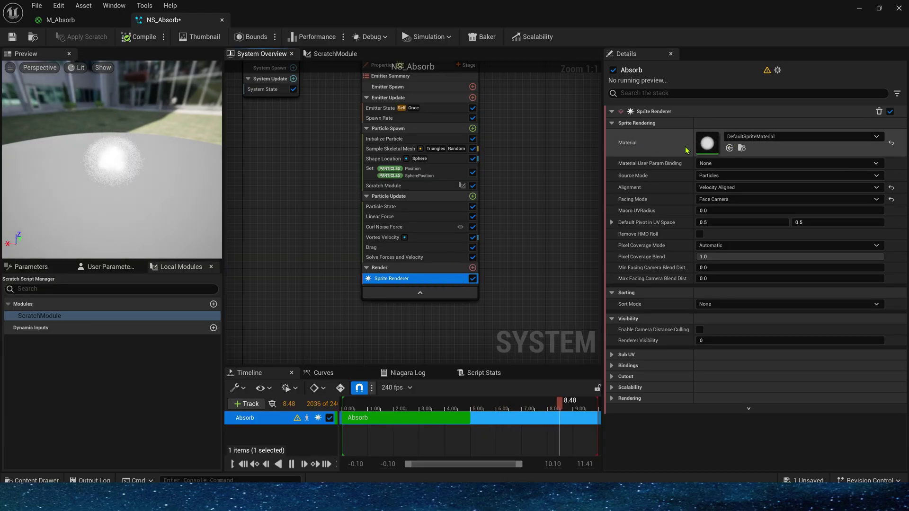
{"action": "left_click", "coordinate": [71, 20]}
{"action": "left_click", "coordinate": [164, 20]}
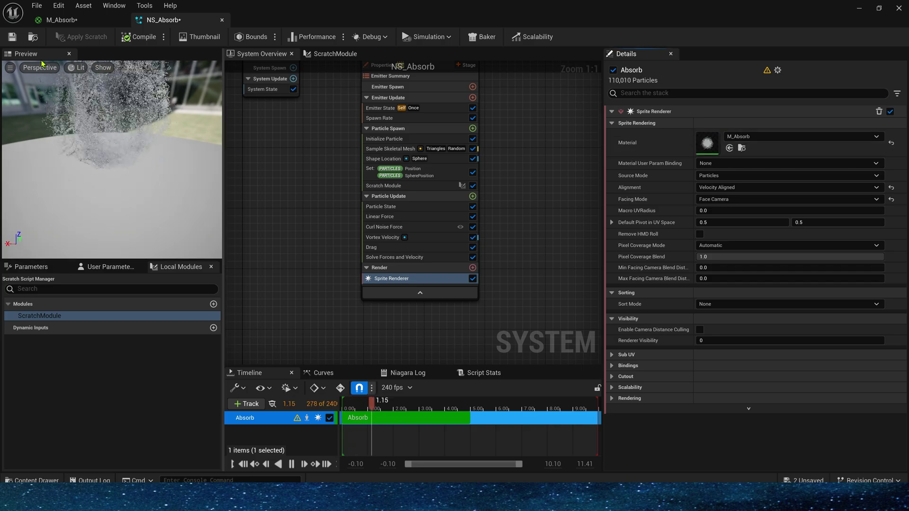
{"action": "left_click", "coordinate": [13, 37]}
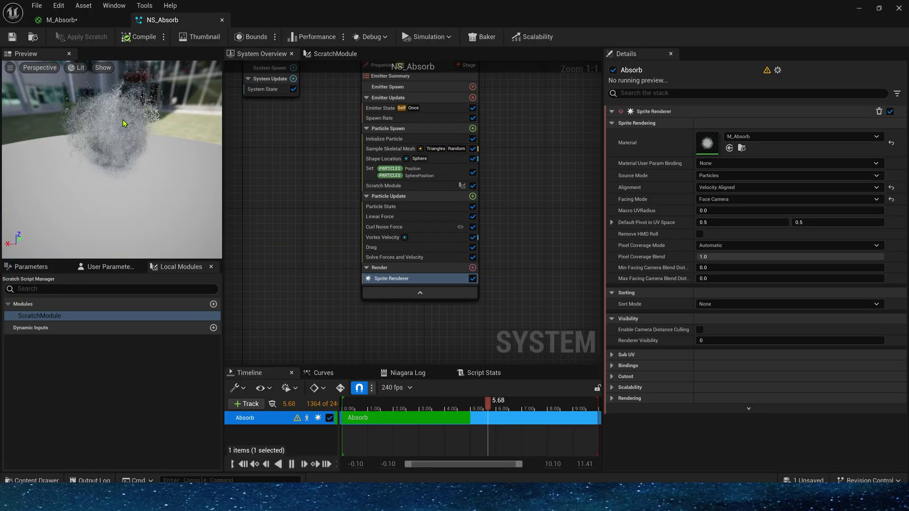
- Switch to the level editor and play the level, viewing the absorb effect around the mannequin from near and far
{"action": "left_click", "coordinate": [857, 10]}
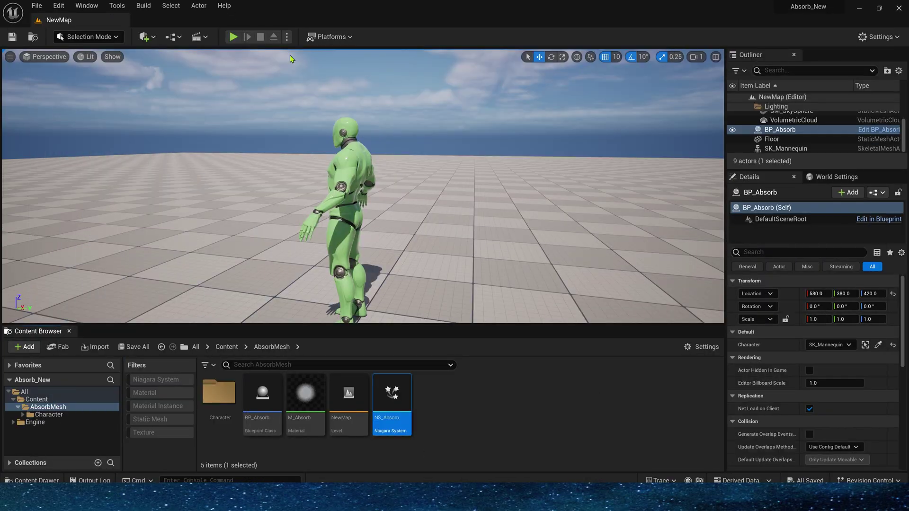
{"action": "left_click", "coordinate": [232, 36]}
{"action": "left_click", "coordinate": [236, 54]}
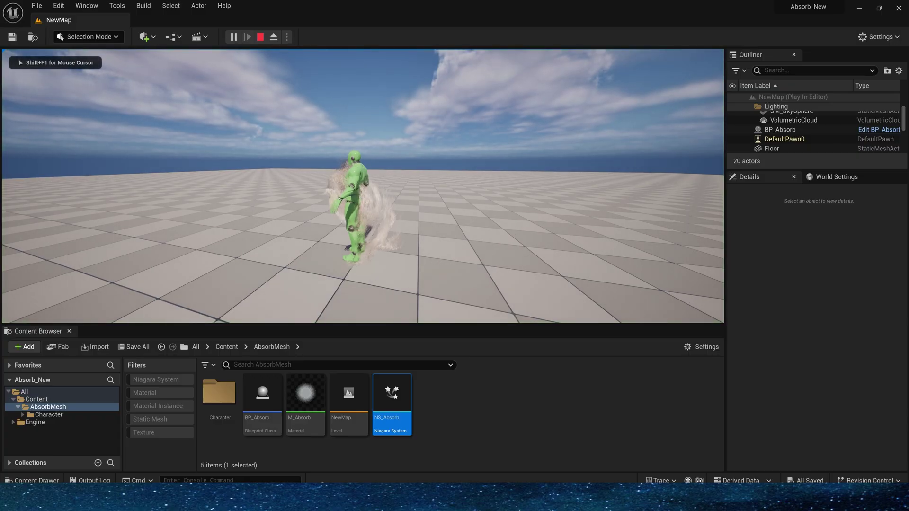
{"action": "key", "text": "w"}
{"action": "key", "text": "s"}
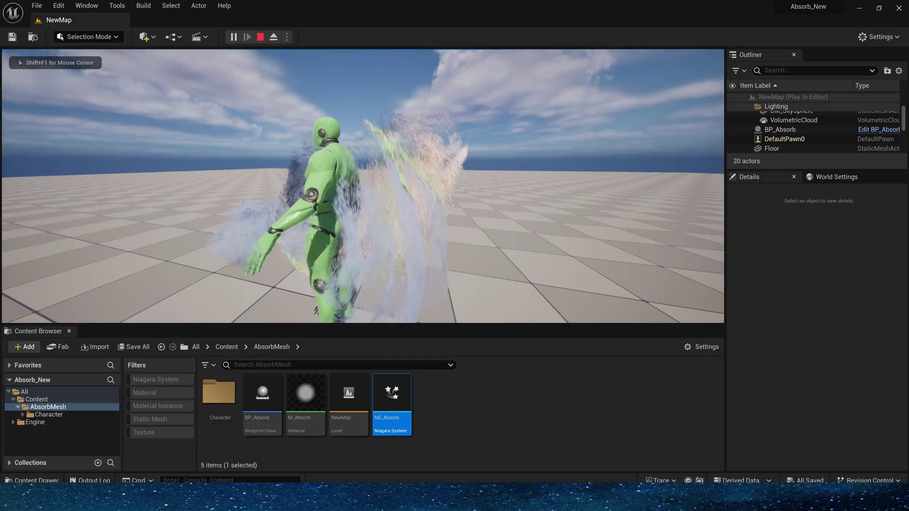
{"action": "key", "text": "s"}
{"action": "key", "text": "w"}
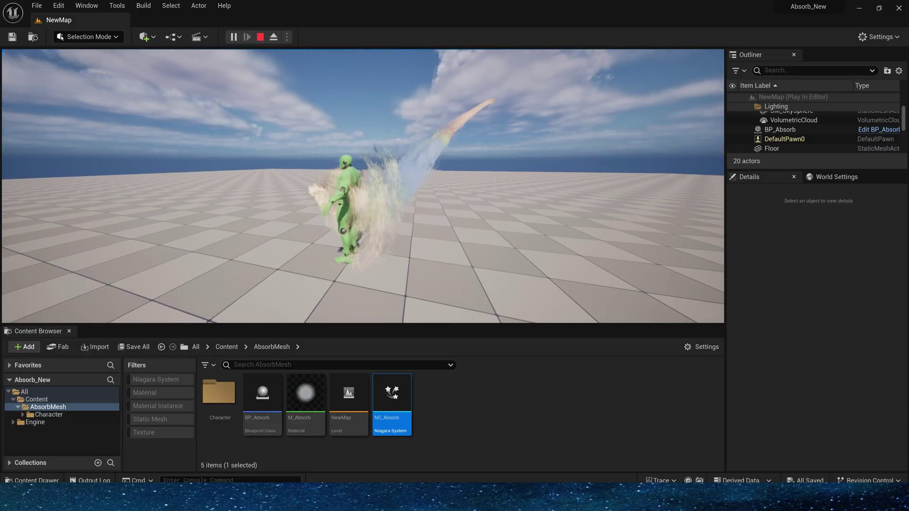
- Replay the level full screen from farther back to examine the particle colors pulled off the mannequin
{"action": "key", "text": "F11"}
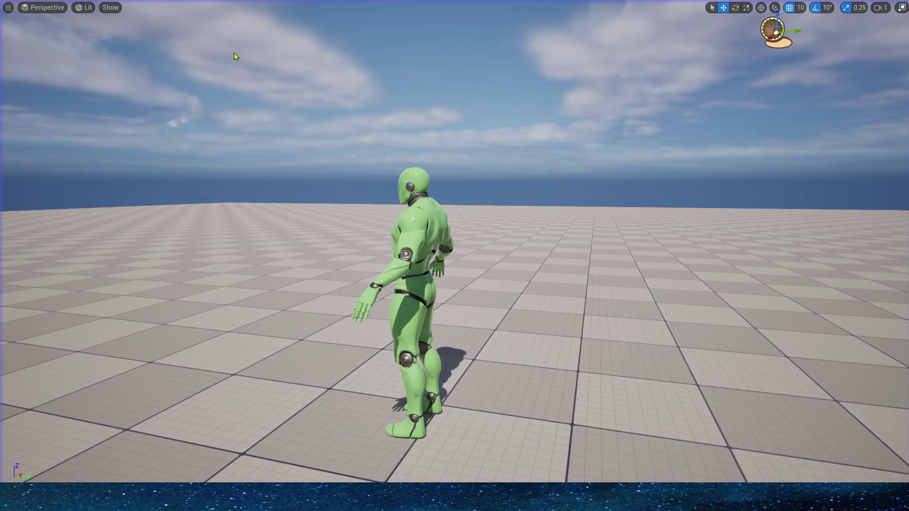
{"action": "key", "text": "s"}
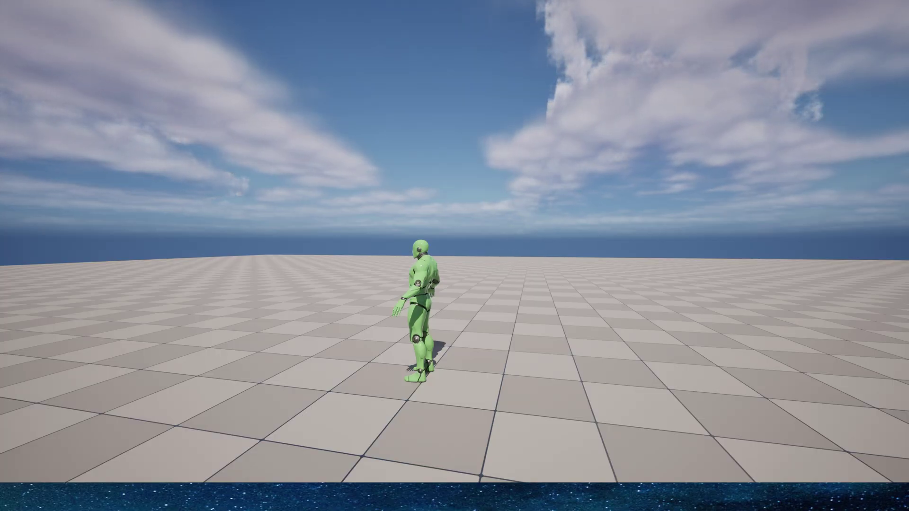
{"action": "key", "text": "Escape"}
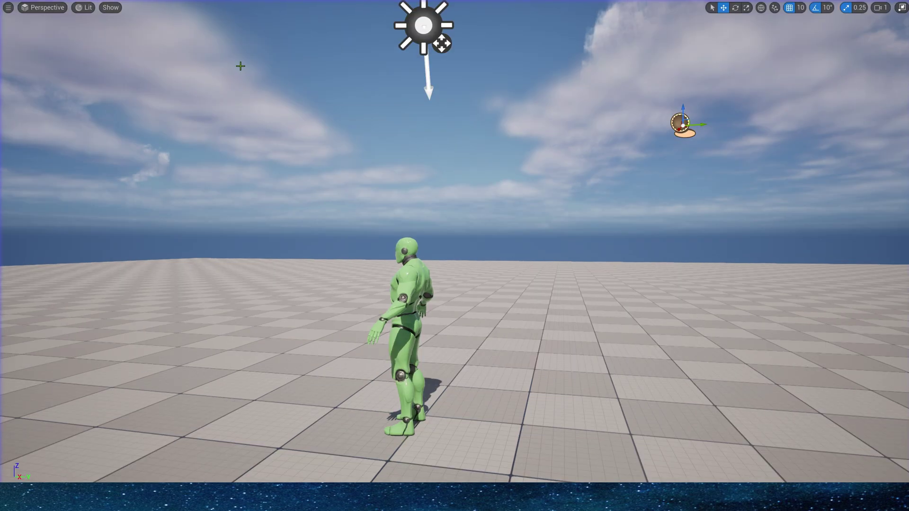
{"action": "key", "text": "alt+p"}
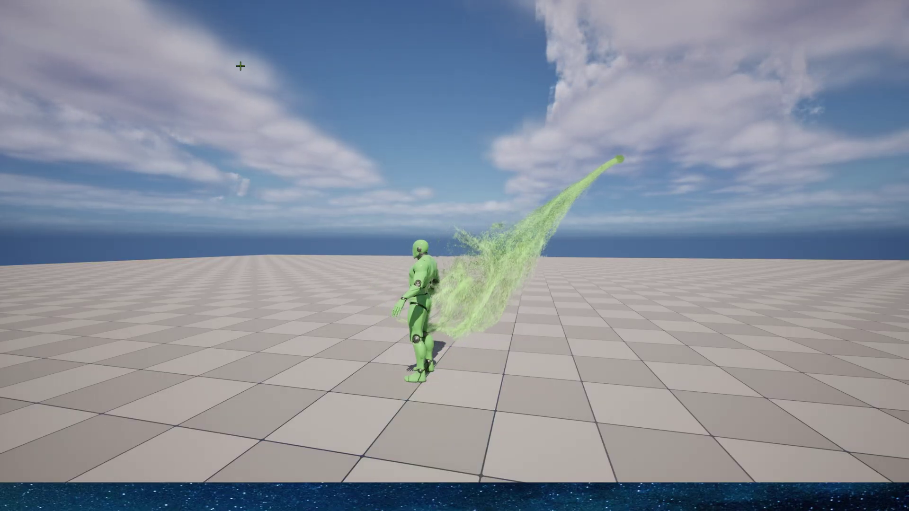
{"action": "key", "text": "Escape"}
- Leave the full-screen view and open the body material of the SK_Mannequin actor
{"action": "left_click", "coordinate": [413, 283]}
{"action": "key", "text": "F11"}
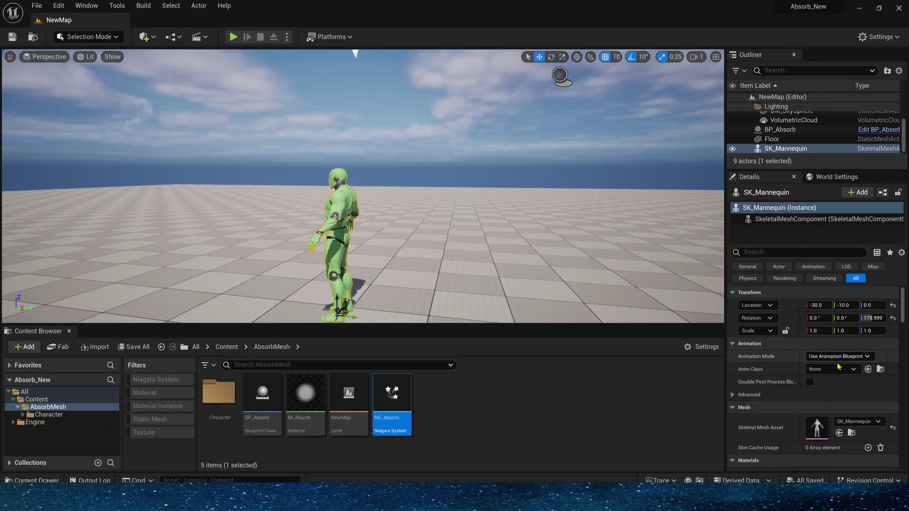
{"action": "scroll", "coordinate": [771, 298], "scroll_direction": "down", "scroll_amount": 3}
{"action": "double_click", "coordinate": [820, 358]}
- Set the BodyColor parameter of M_Male_Body_Absorb_5 to blue (0, 0.0724, 0.286), save the material and close its editor
{"action": "right_click_drag", "start_coordinate": [458, 230], "coordinate": [784, 256]}
{"action": "scroll", "coordinate": [371, 151], "scroll_direction": "up", "scroll_amount": 3}
{"action": "left_click", "coordinate": [396, 88]}
{"action": "right_click_drag", "start_coordinate": [357, 84], "coordinate": [329, 225]}
{"action": "left_click", "coordinate": [110, 340]}
{"action": "left_click", "coordinate": [141, 290]}
{"action": "left_click", "coordinate": [245, 475]}
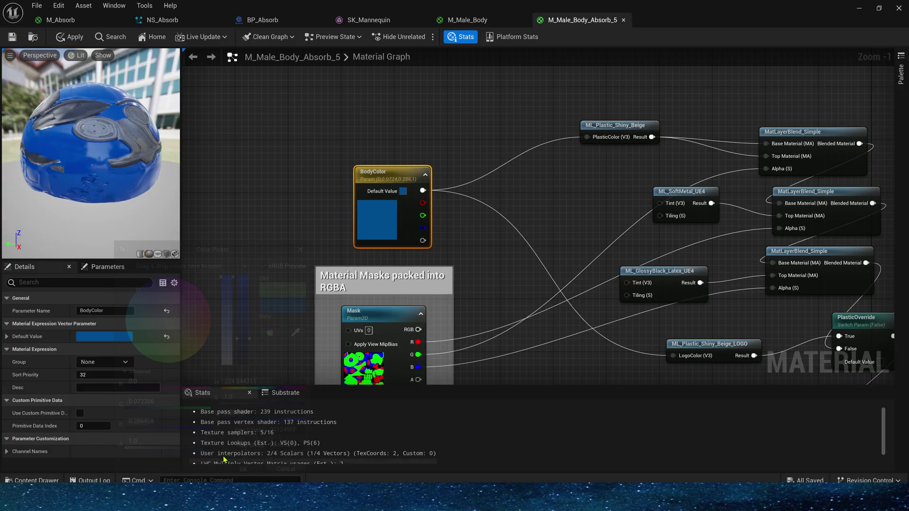
{"action": "left_click", "coordinate": [11, 39]}
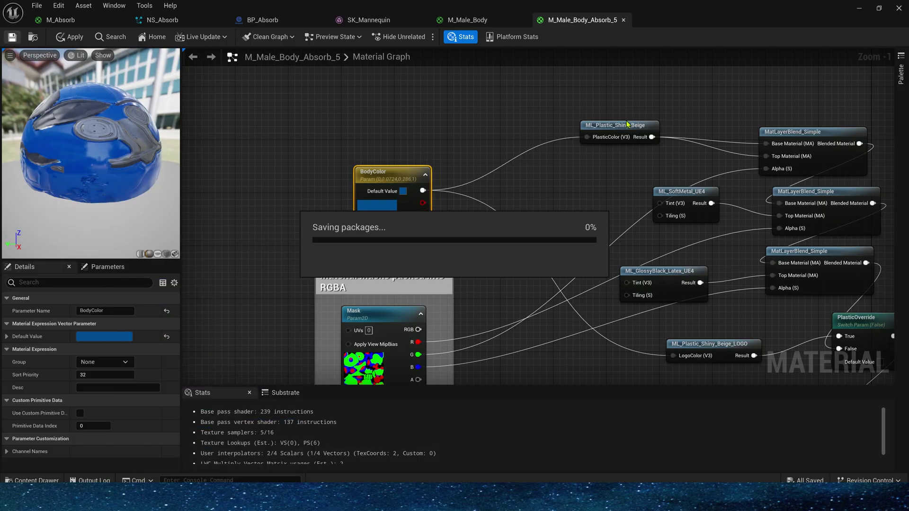
{"action": "left_click", "coordinate": [898, 9]}
- Play the level full screen to examine the absorb effect on the blue mannequin
{"action": "left_click", "coordinate": [233, 37]}
{"action": "key", "text": "F11"}
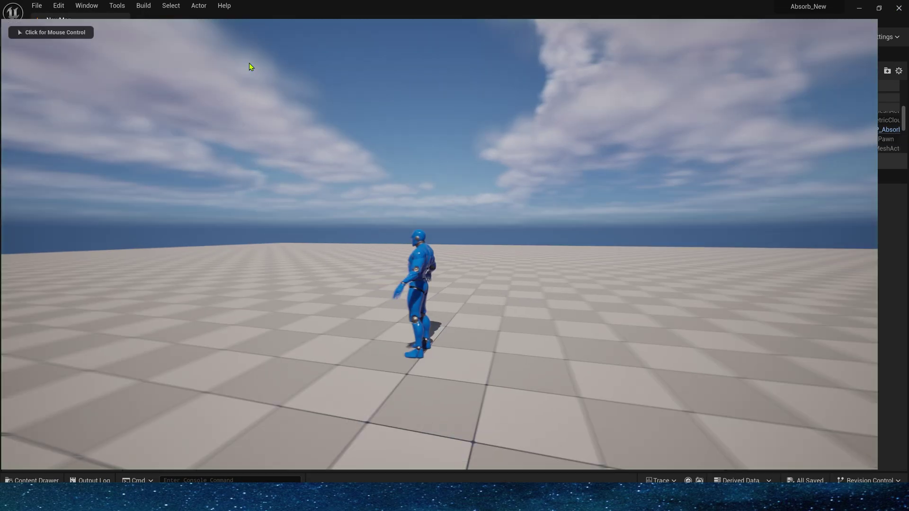
{"action": "left_click", "coordinate": [249, 63]}
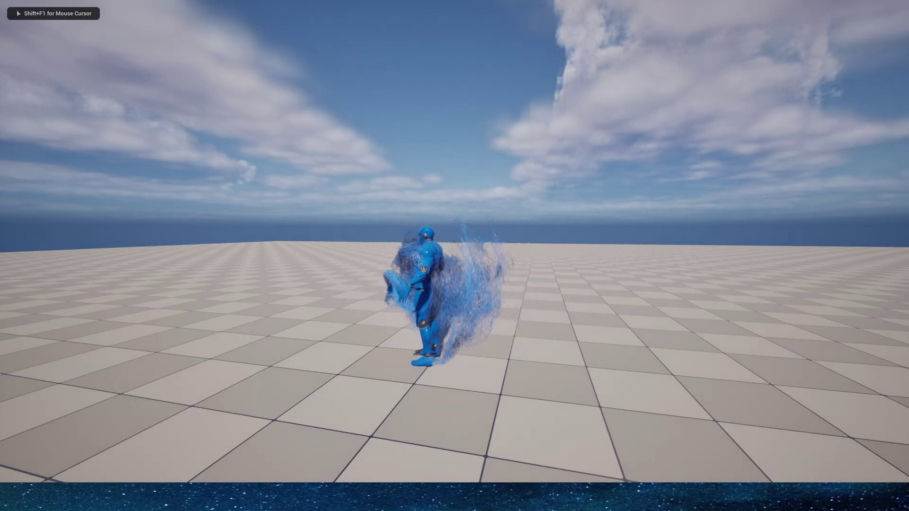